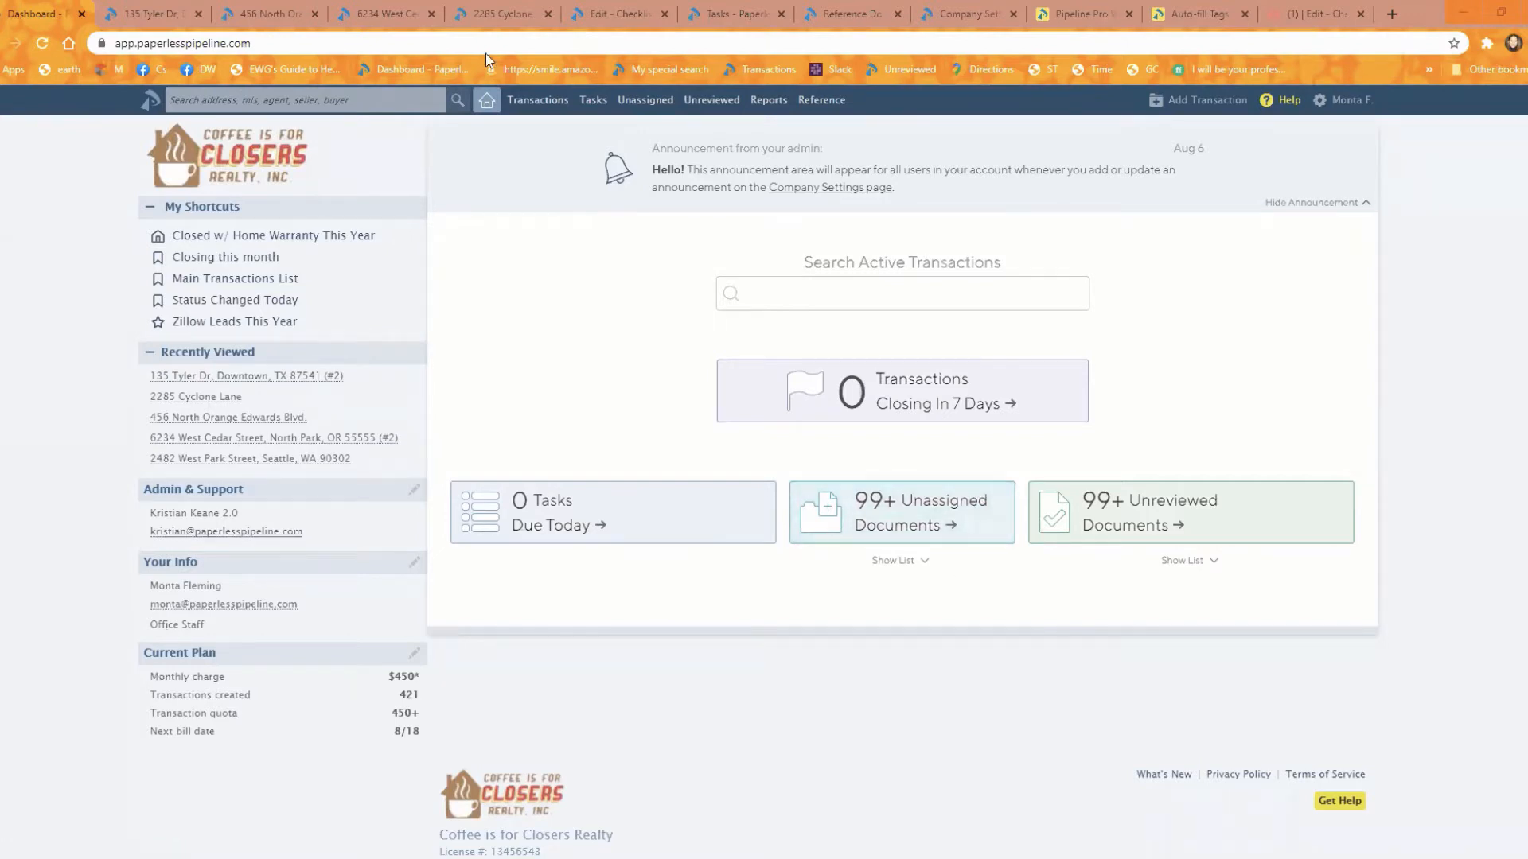
Step: Open the Cyclone Lane transaction and collapse its Closing Checklist SF and both Land & Lot Closing checklists
{"action": "left_click", "coordinate": [531, 101]}
{"action": "left_click", "coordinate": [497, 14]}
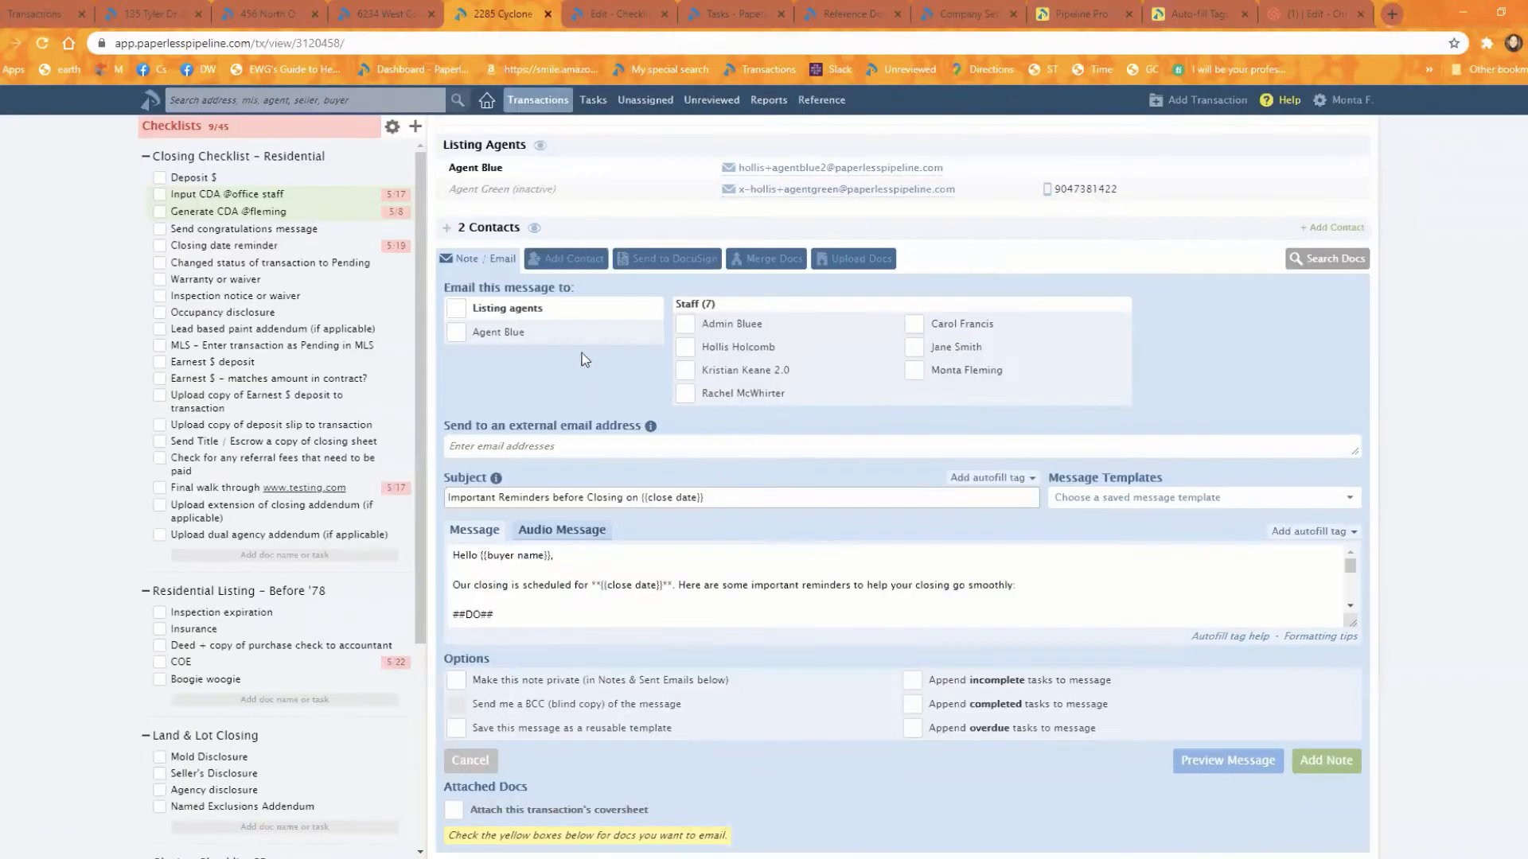
{"action": "scroll", "coordinate": [302, 429], "scroll_direction": "up", "scroll_amount": 5}
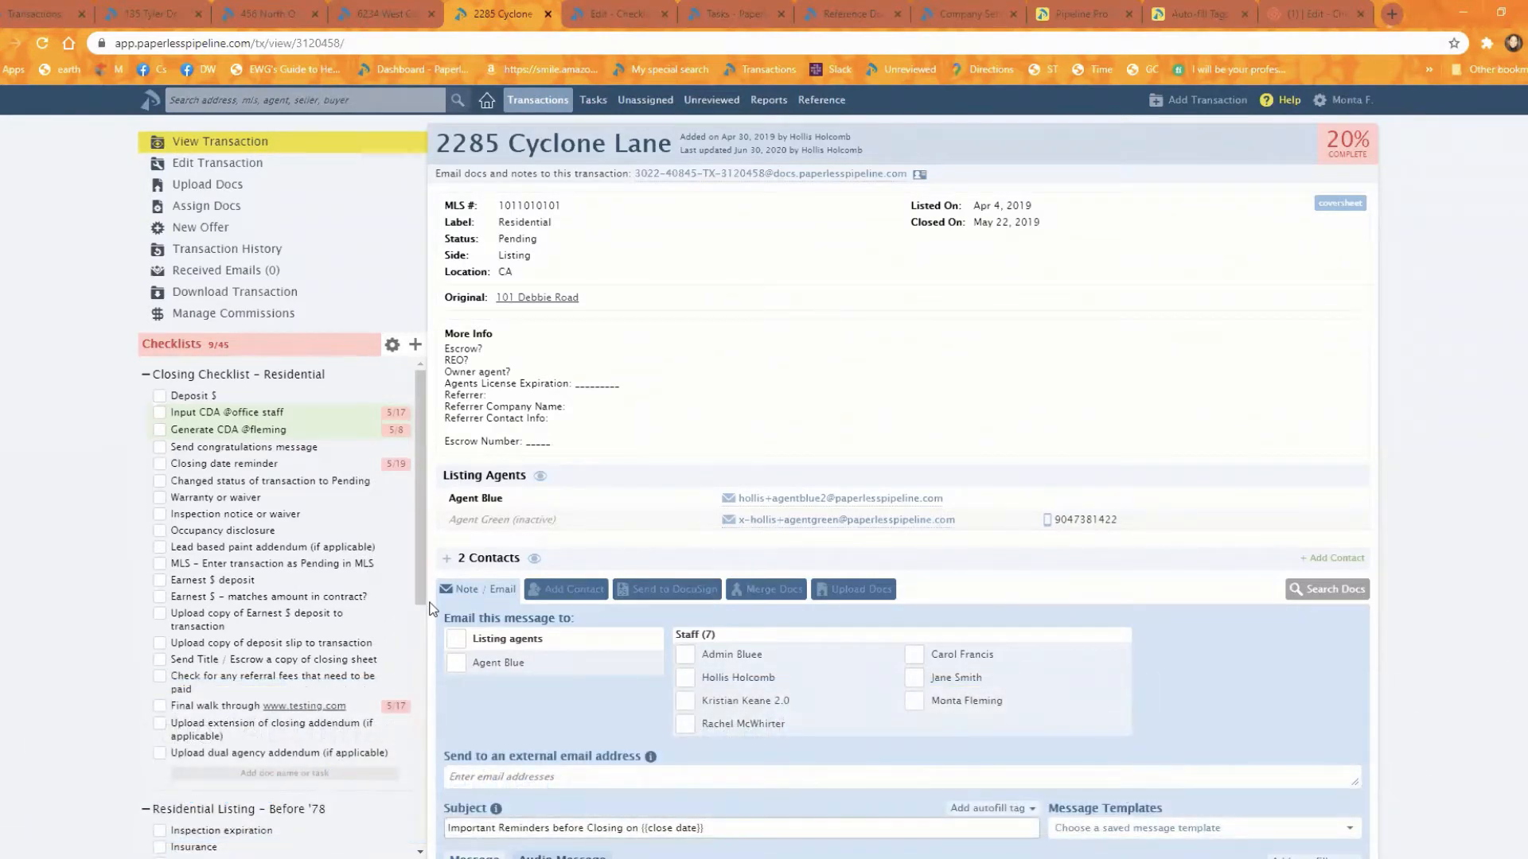
{"action": "left_click_drag", "start_coordinate": [315, 378], "coordinate": [300, 658]}
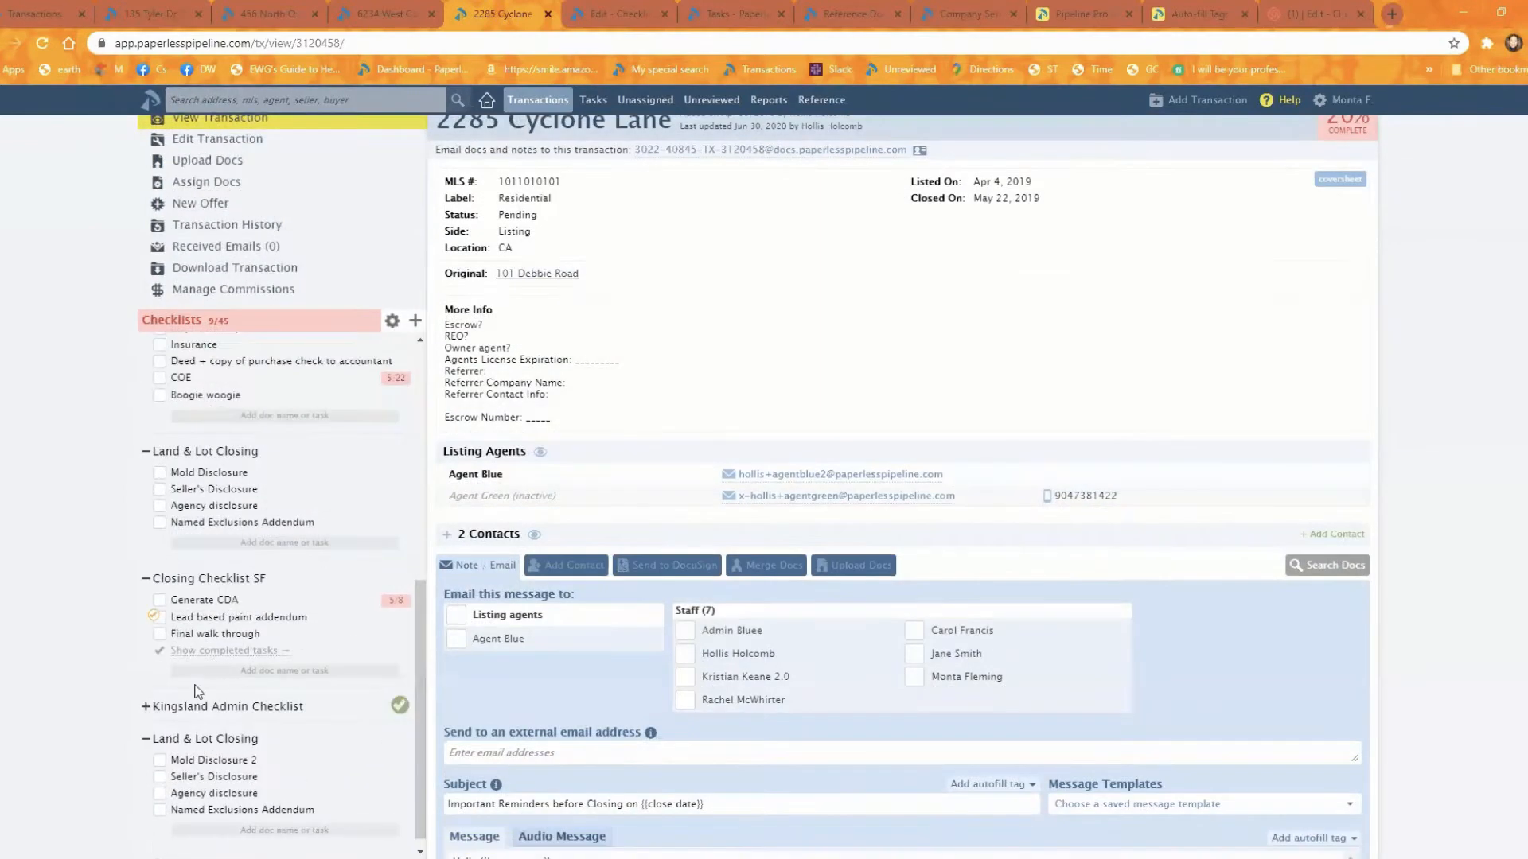
{"action": "left_click", "coordinate": [144, 736]}
{"action": "left_click", "coordinate": [145, 661]}
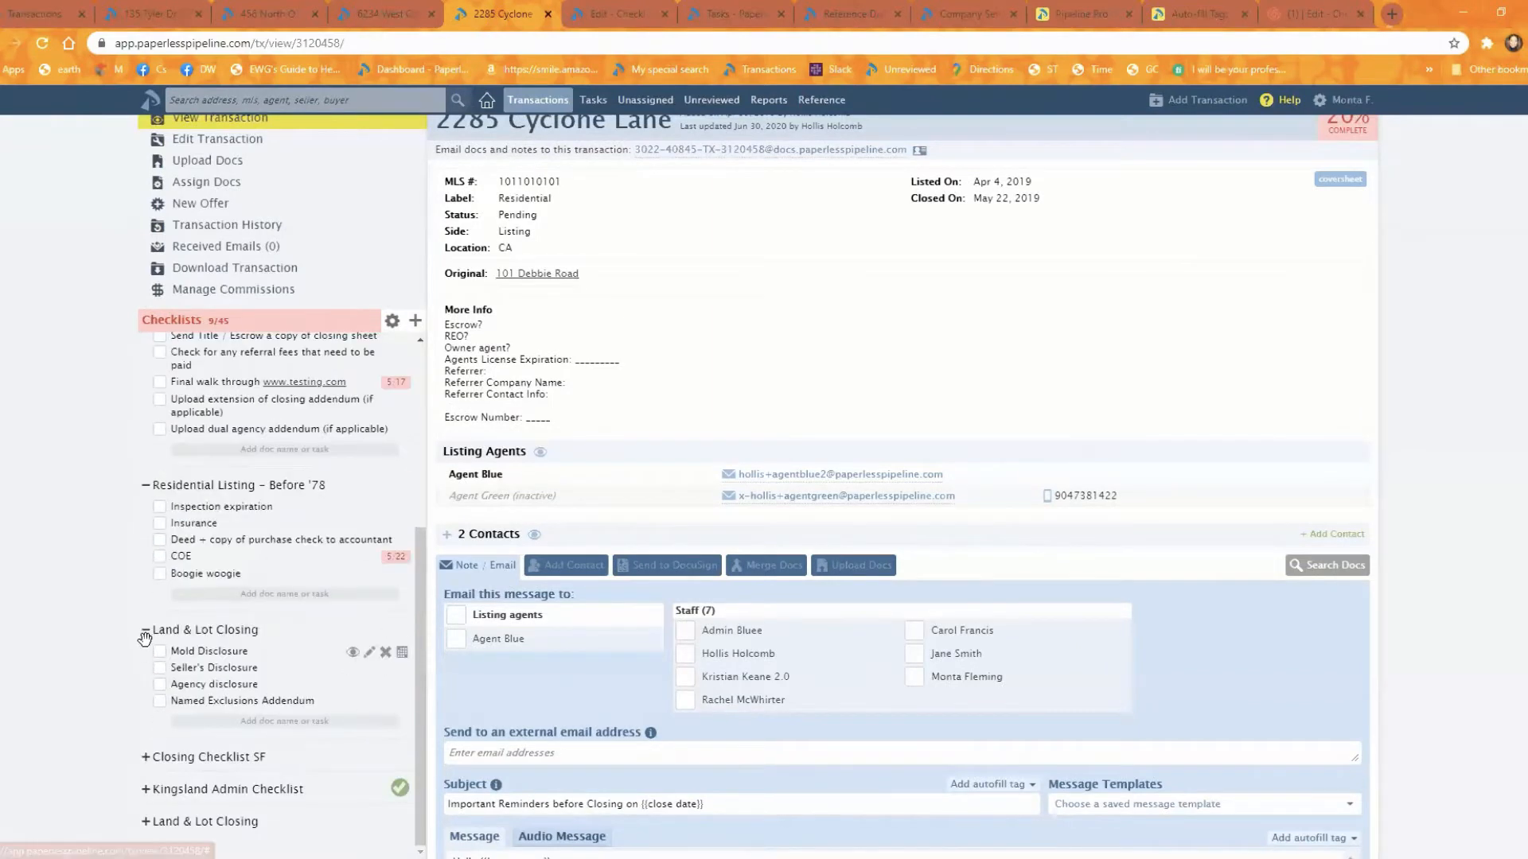
{"action": "left_click", "coordinate": [145, 631]}
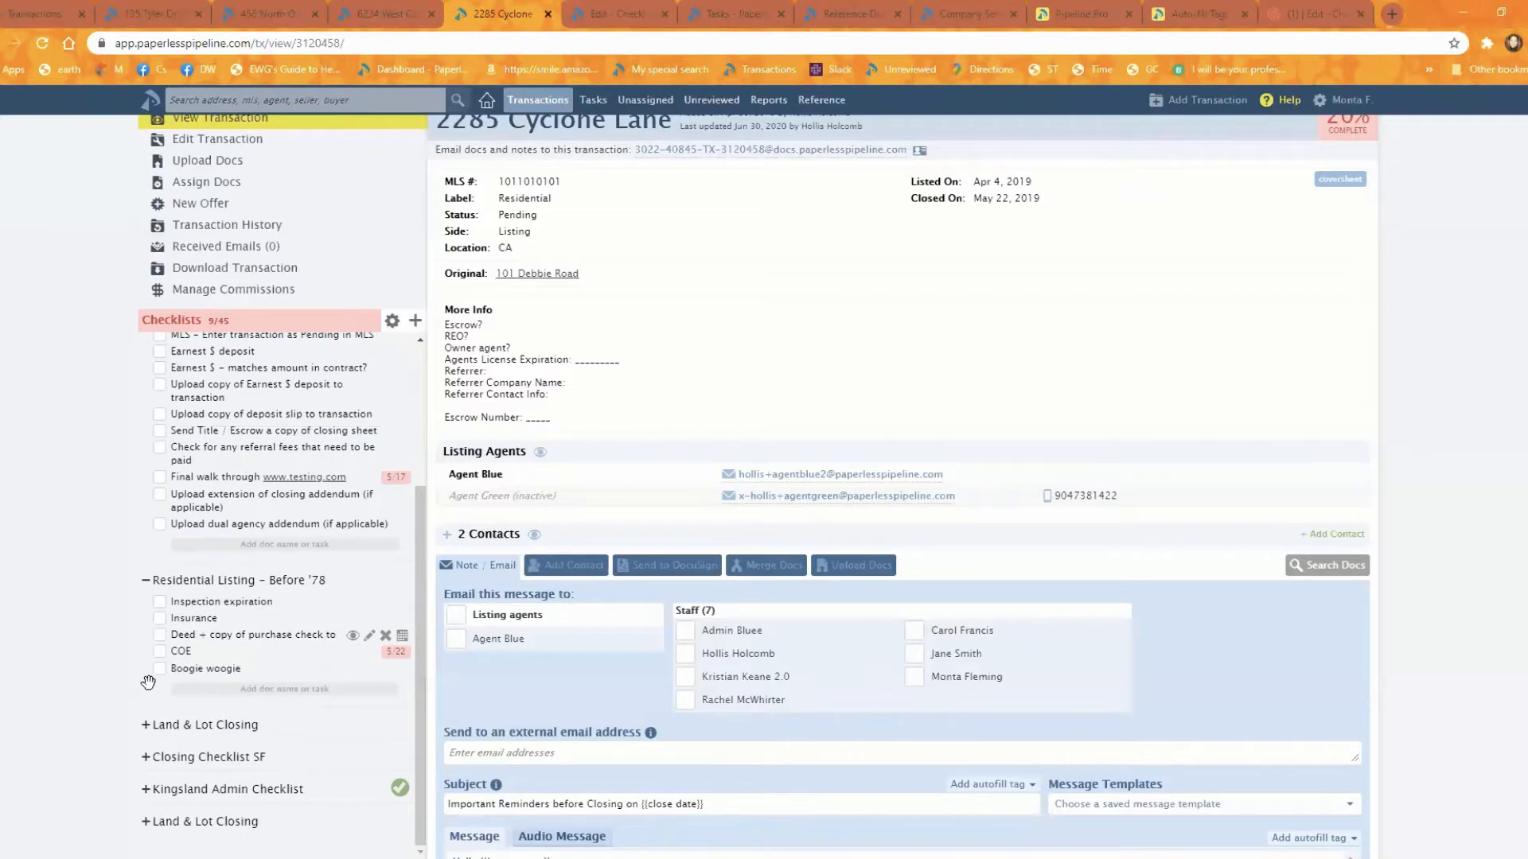
Step: Turn on date sorting for the transaction's checklists and switch it off again
{"action": "scroll", "coordinate": [148, 682], "scroll_direction": "up", "scroll_amount": 3}
{"action": "left_click", "coordinate": [392, 321]}
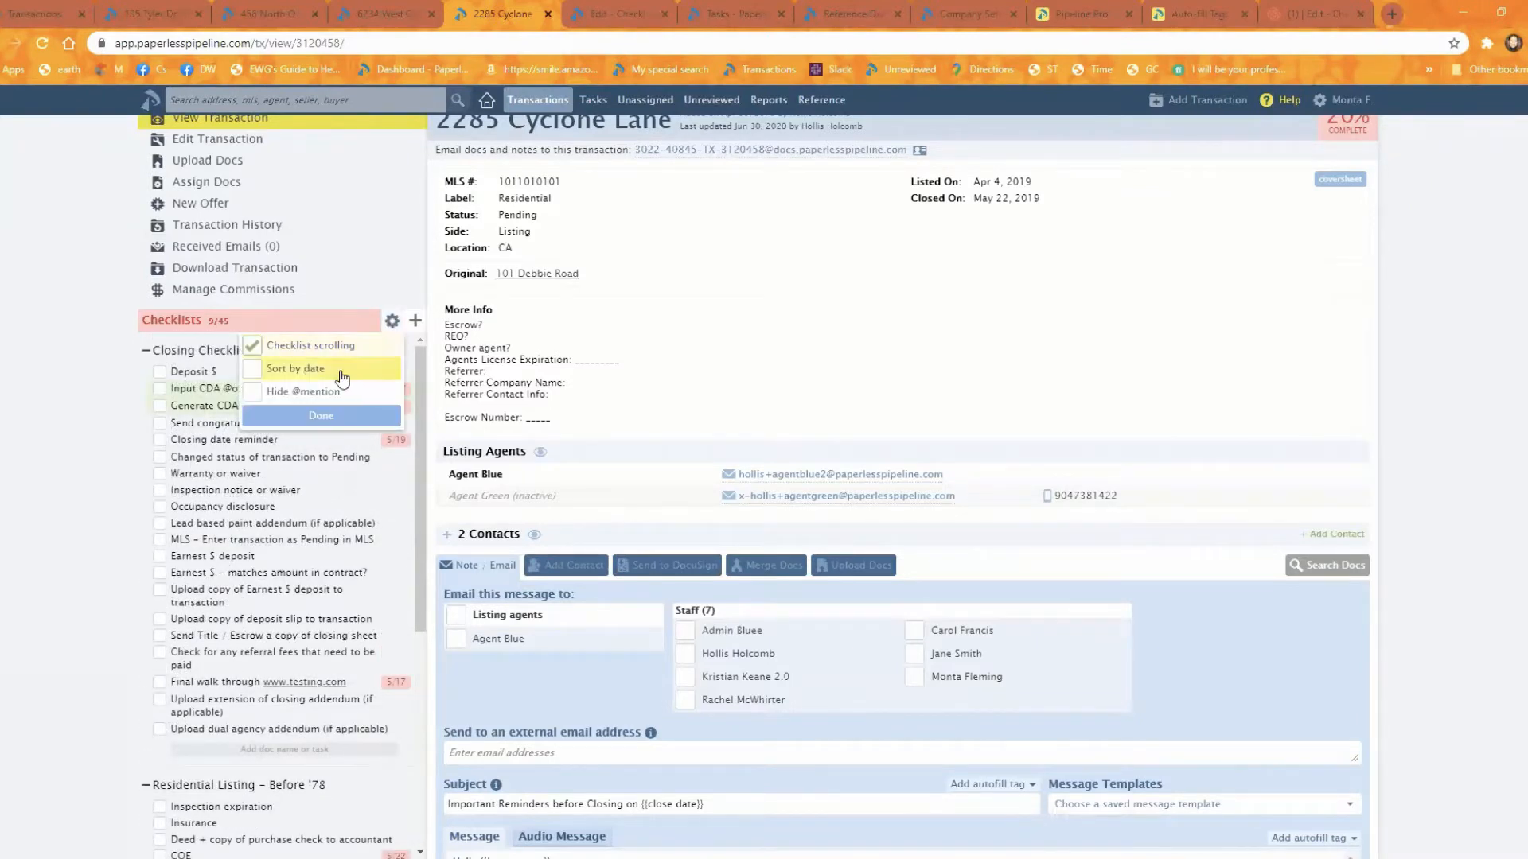
{"action": "left_click", "coordinate": [306, 369]}
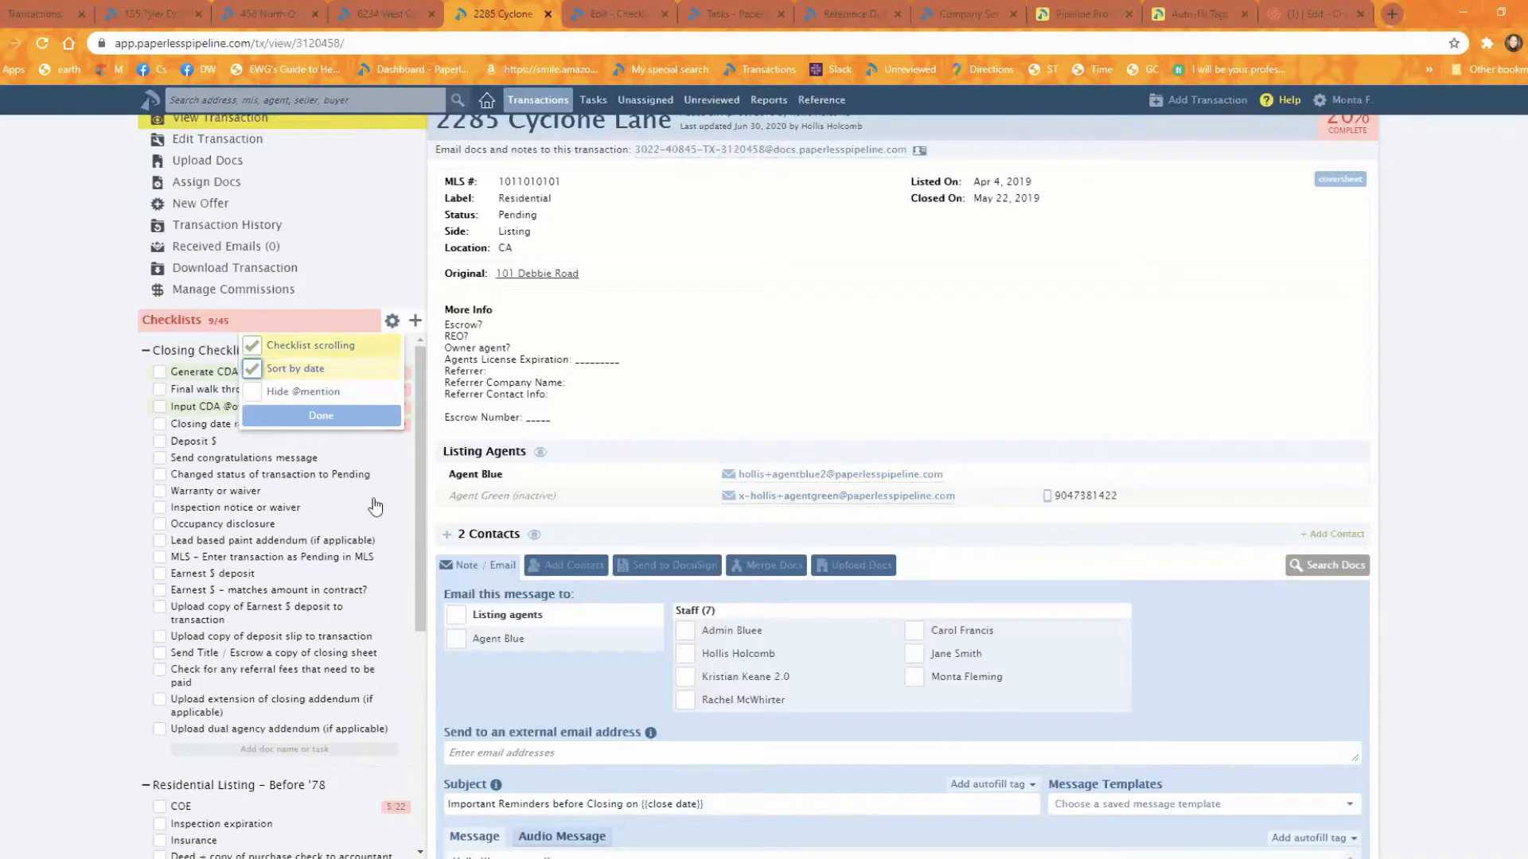
{"action": "left_click", "coordinate": [308, 422]}
{"action": "left_click", "coordinate": [392, 320]}
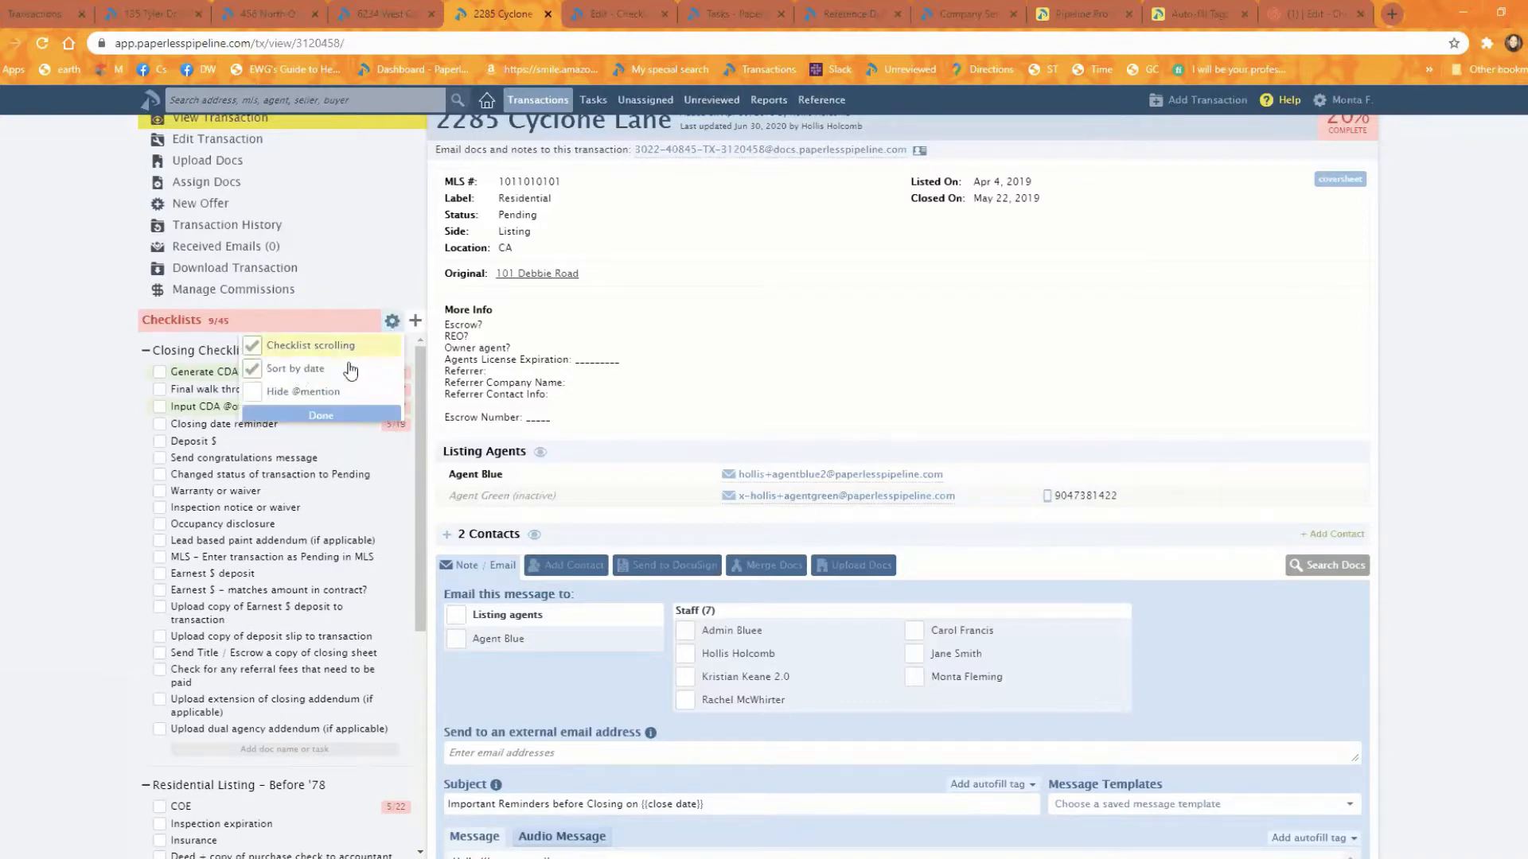
{"action": "left_click", "coordinate": [306, 370]}
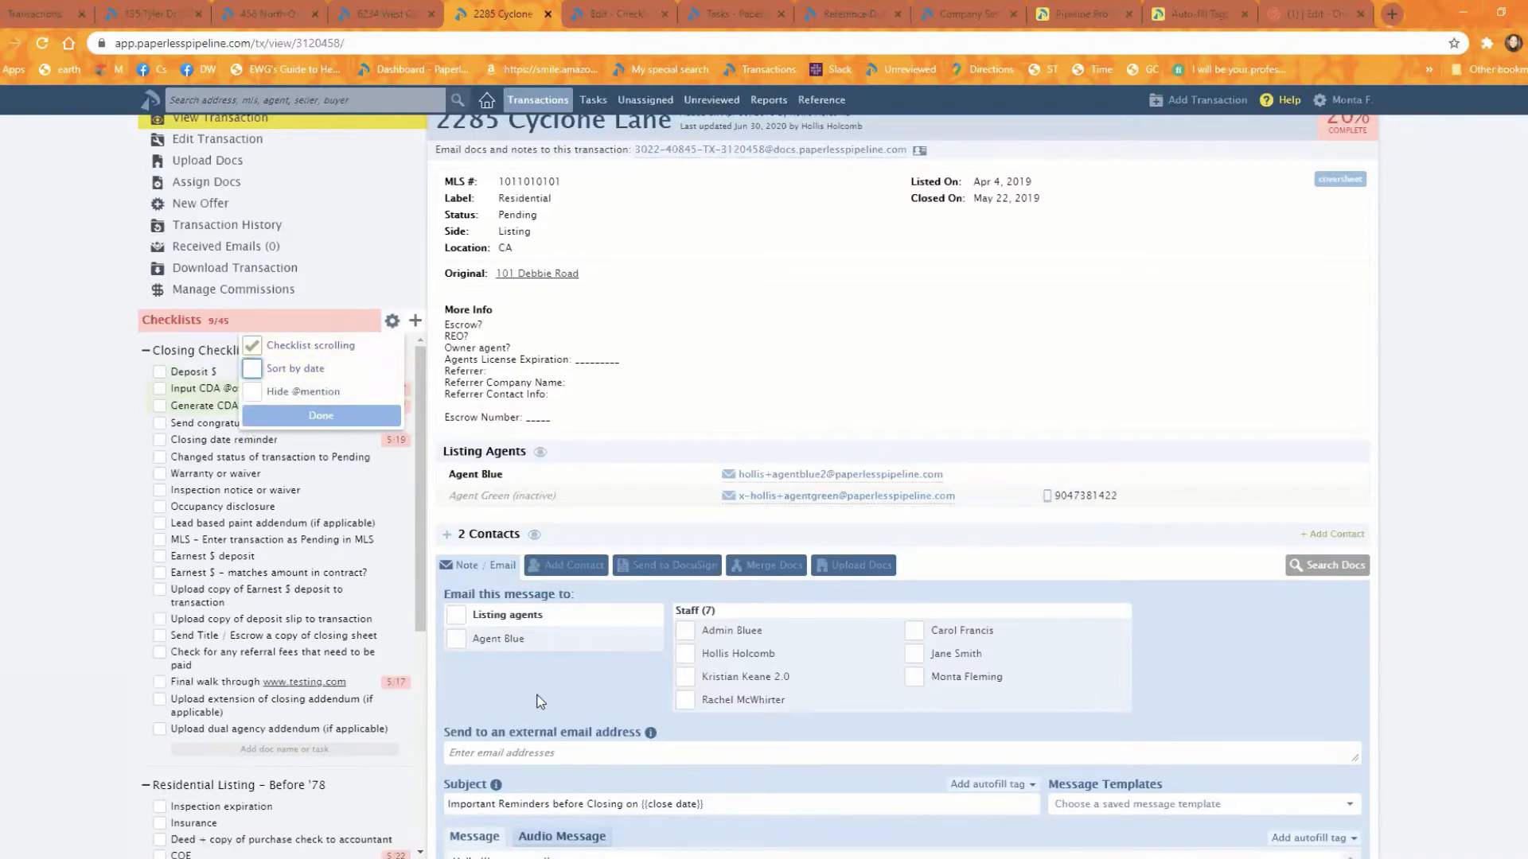
Step: Clear the message body of the transaction's note and enlarge the message box
{"action": "scroll", "coordinate": [576, 473], "scroll_direction": "down", "scroll_amount": 5}
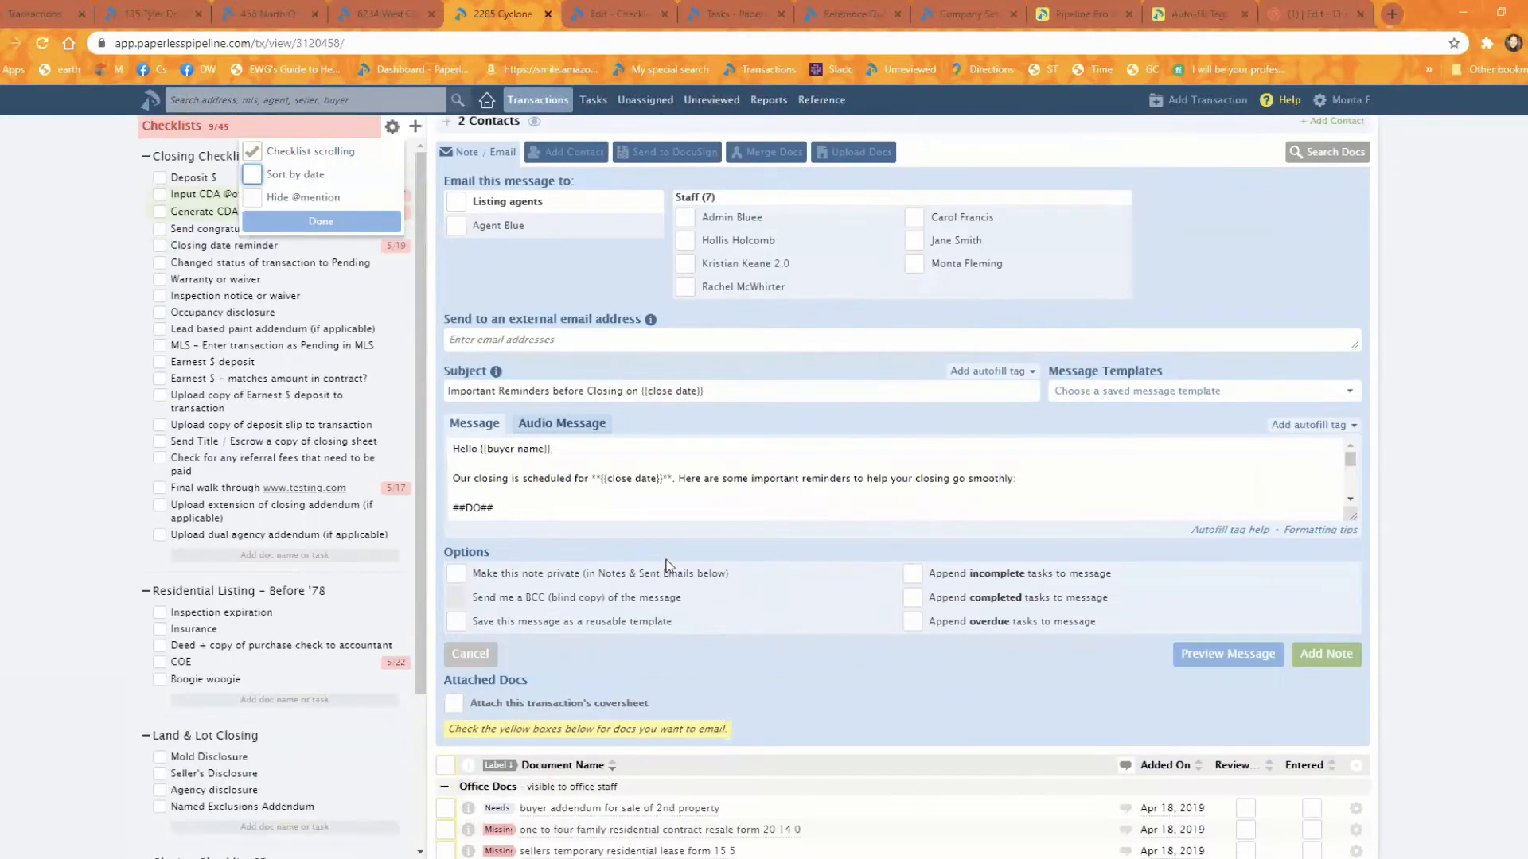
{"action": "left_click", "coordinate": [576, 472]}
{"action": "key", "text": "ctrl+a"}
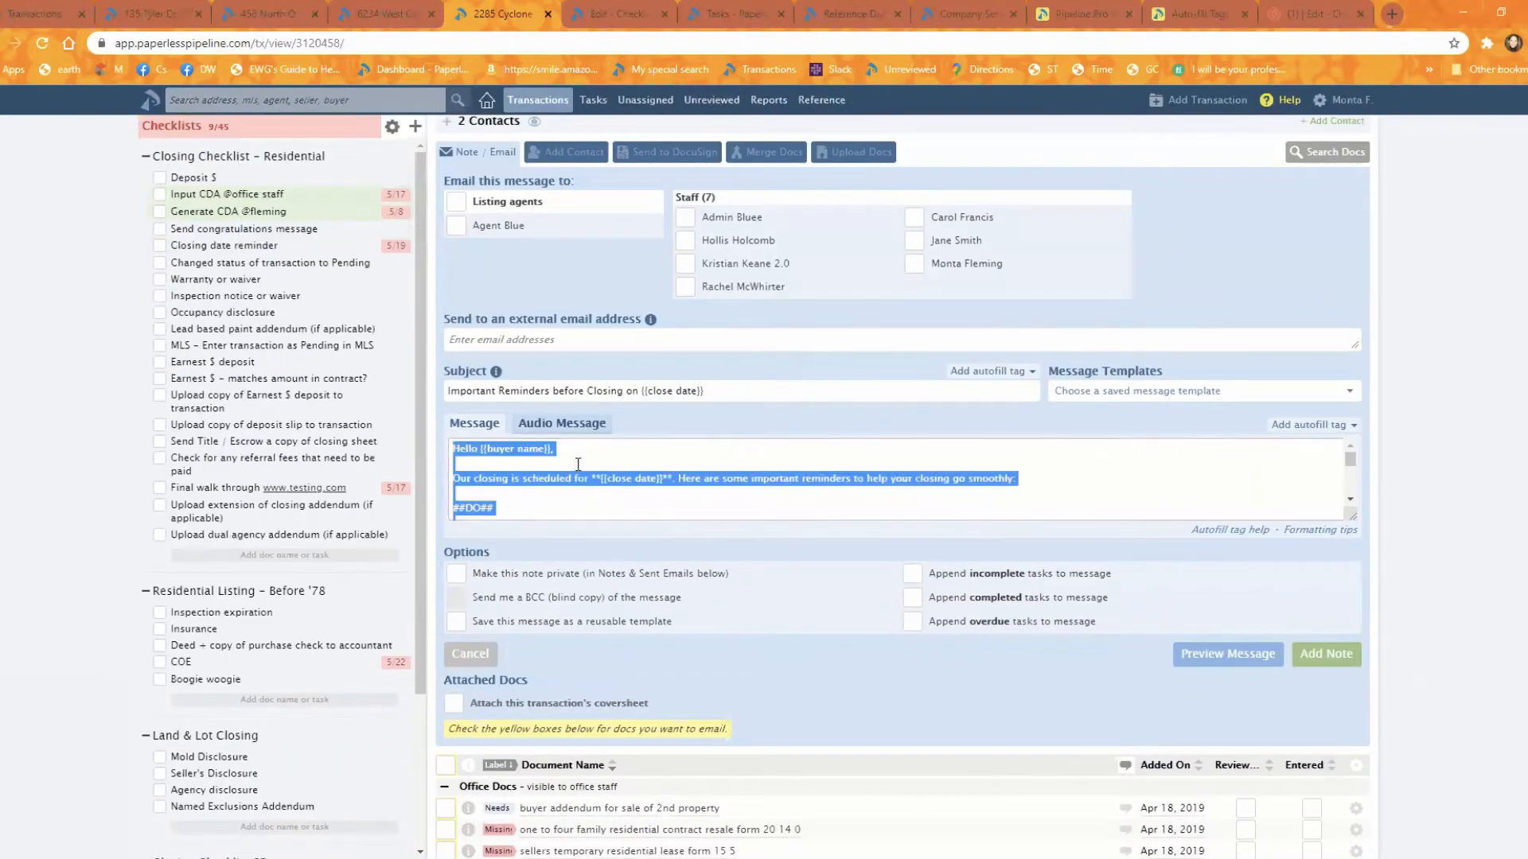
{"action": "key", "text": "BackSpace"}
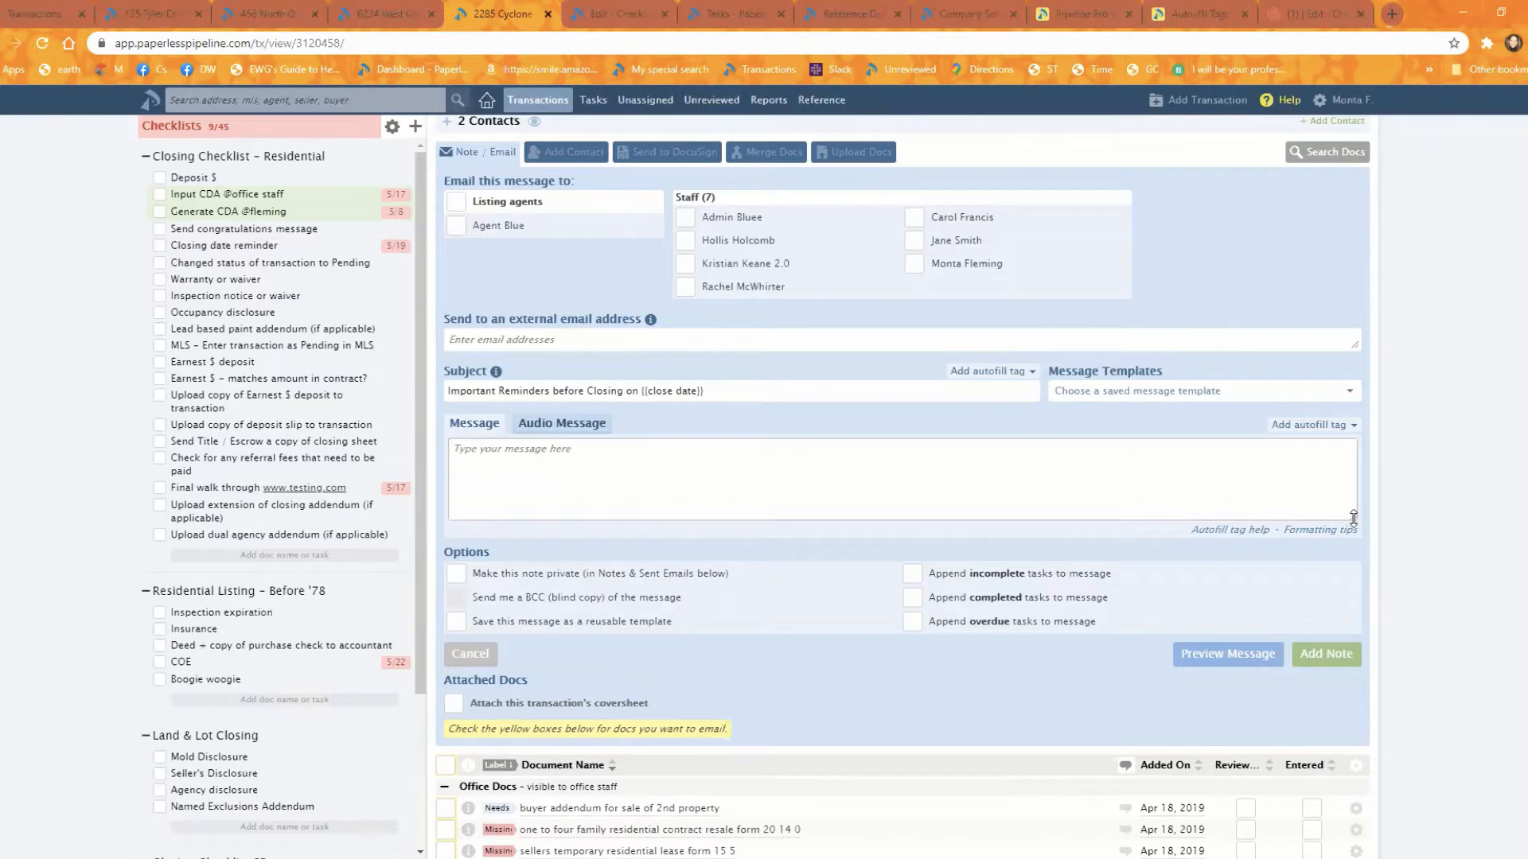
{"action": "left_click_drag", "start_coordinate": [1353, 518], "coordinate": [1353, 842]}
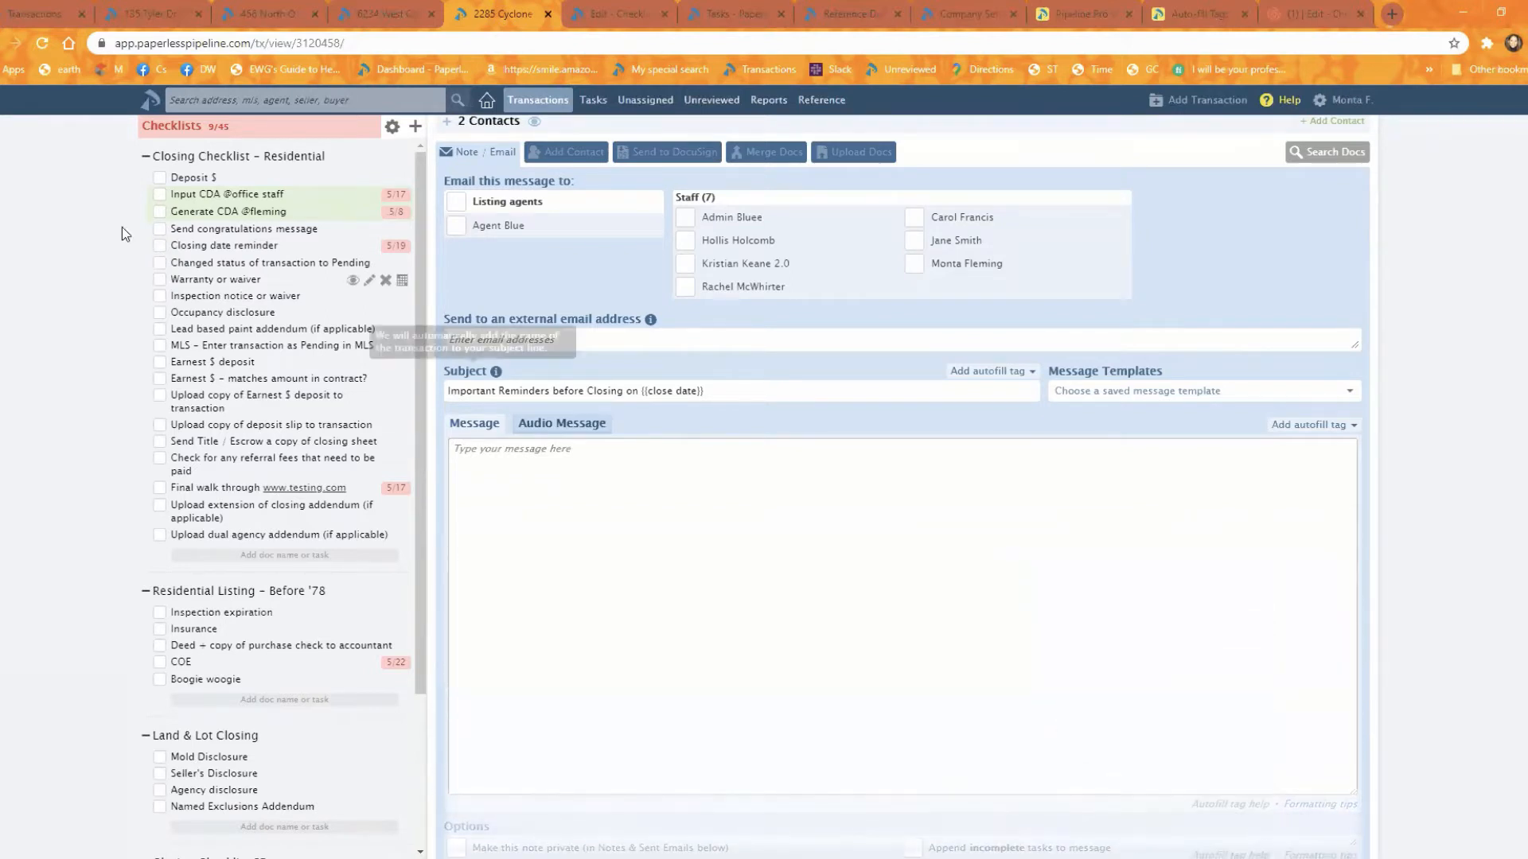
Step: Add the pending MLS entry task to the message and mark Inspection notice or waiver and Occupancy disclosure complete
{"action": "left_click_drag", "start_coordinate": [205, 346], "coordinate": [549, 525]}
{"action": "left_click", "coordinate": [161, 297]}
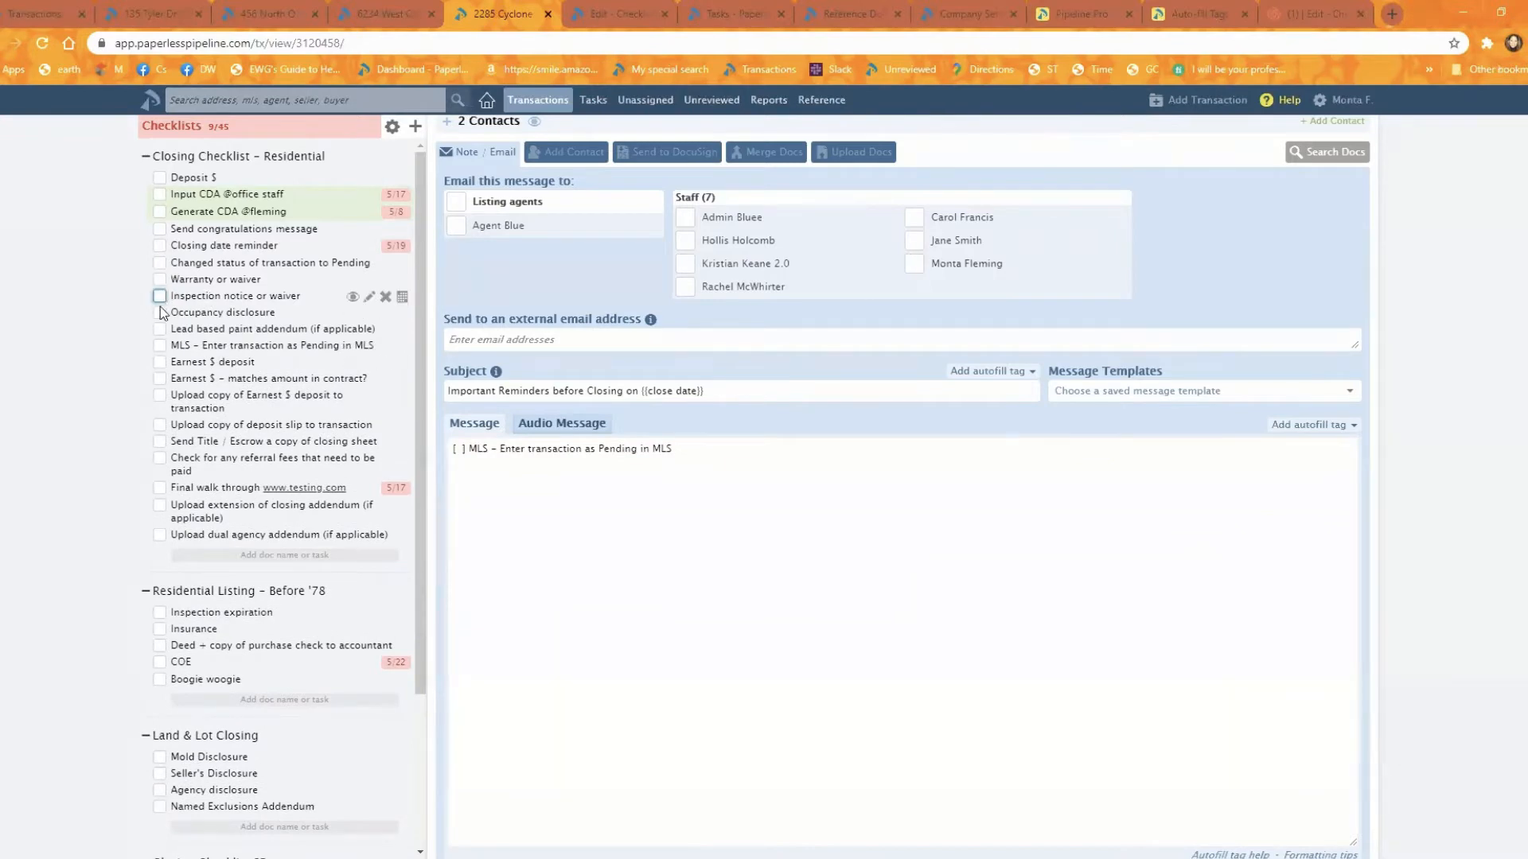
{"action": "left_click", "coordinate": [161, 312]}
Step: Add the completed Occupancy disclosure task to the message twice and clear the whole message body
{"action": "left_click_drag", "start_coordinate": [163, 310], "coordinate": [561, 544]}
{"action": "left_click_drag", "start_coordinate": [264, 314], "coordinate": [529, 624]}
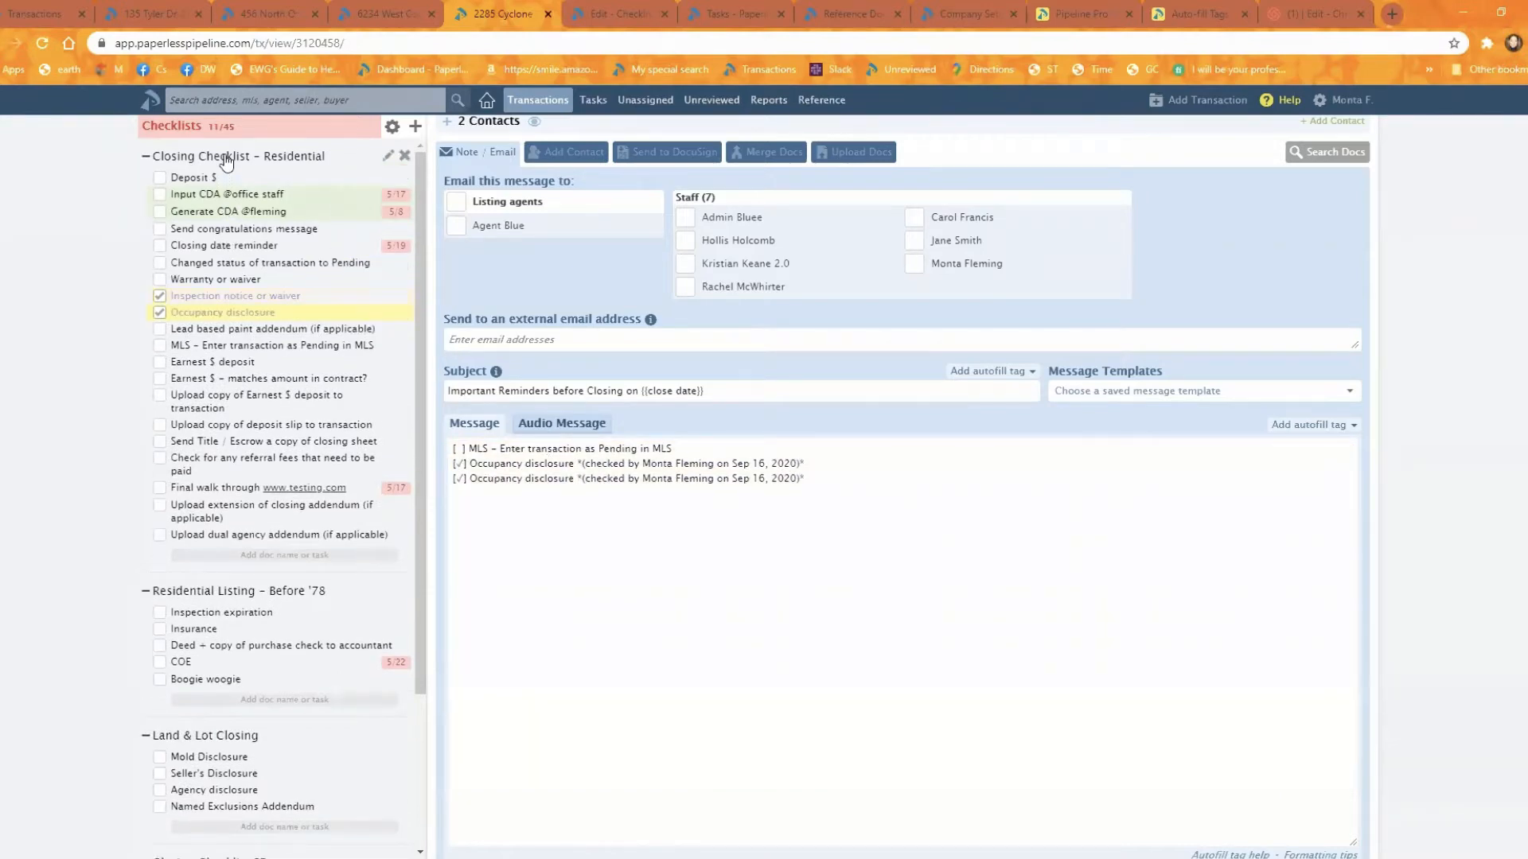
{"action": "left_click_drag", "start_coordinate": [813, 483], "coordinate": [178, 251]}
{"action": "key", "text": "BackSpace"}
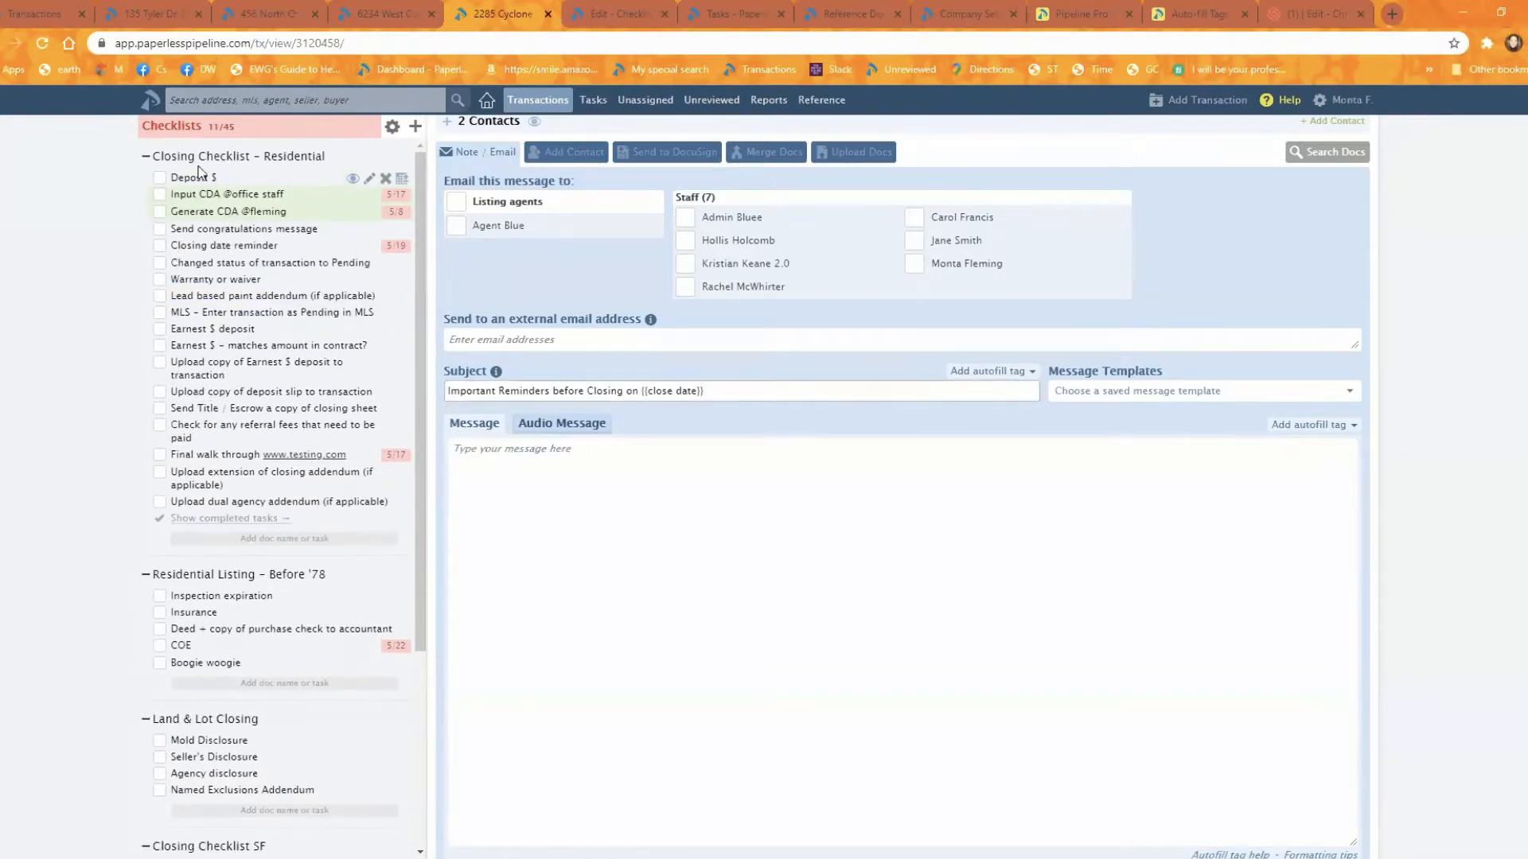
Step: Add the entire Closing Checklist – Residential to the message, plus the "Changed status of transaction to Pending" and "Send Title / Escrow" tasks
{"action": "left_click_drag", "start_coordinate": [209, 157], "coordinate": [832, 452]}
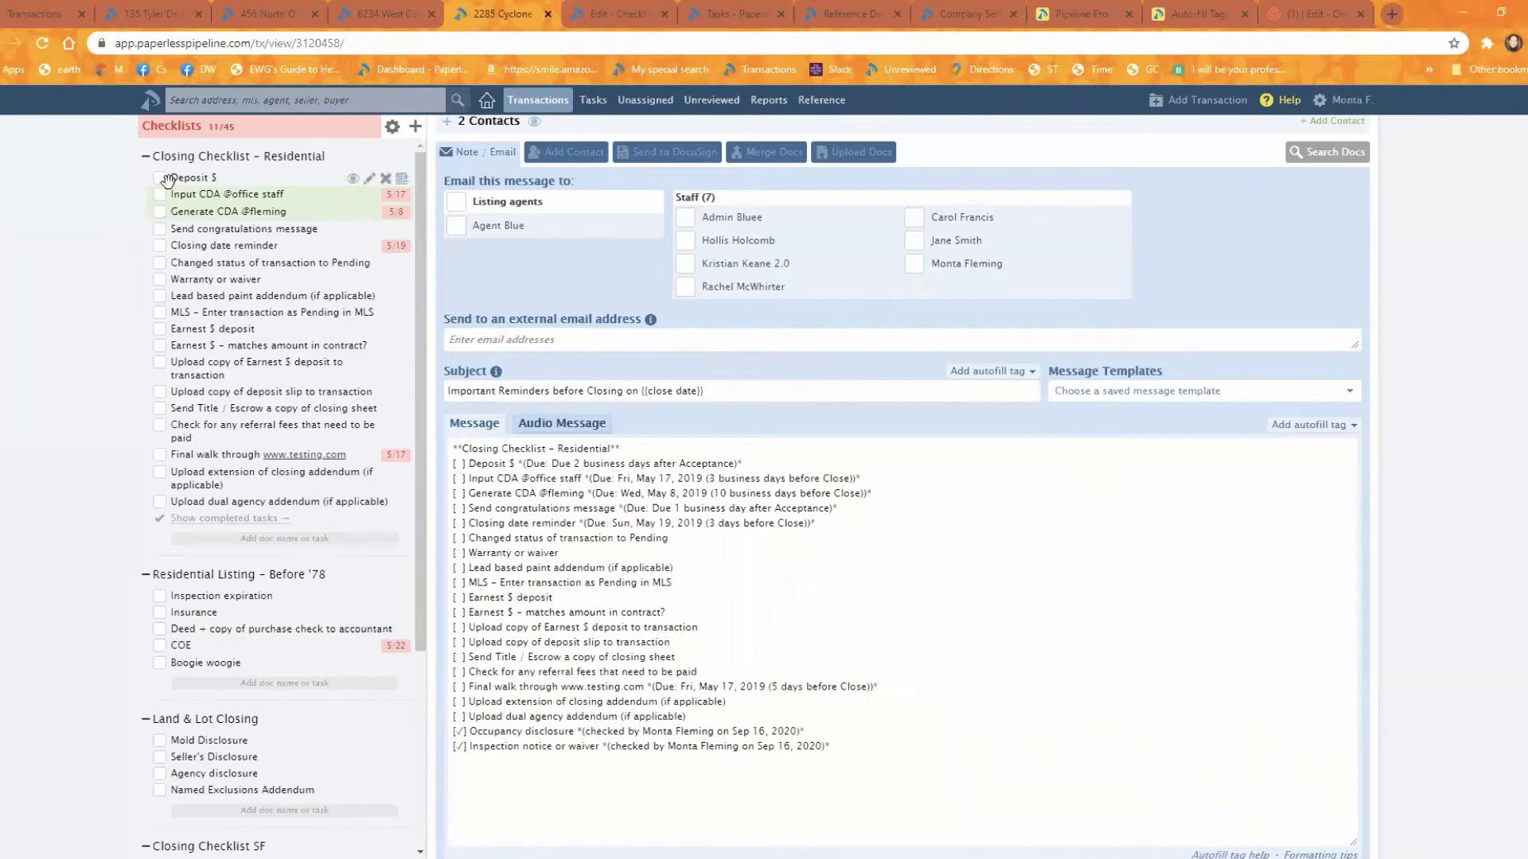
{"action": "left_click_drag", "start_coordinate": [180, 263], "coordinate": [637, 784]}
{"action": "scroll", "coordinate": [315, 422], "scroll_direction": "up", "scroll_amount": 3}
{"action": "scroll", "coordinate": [311, 364], "scroll_direction": "up", "scroll_amount": 3}
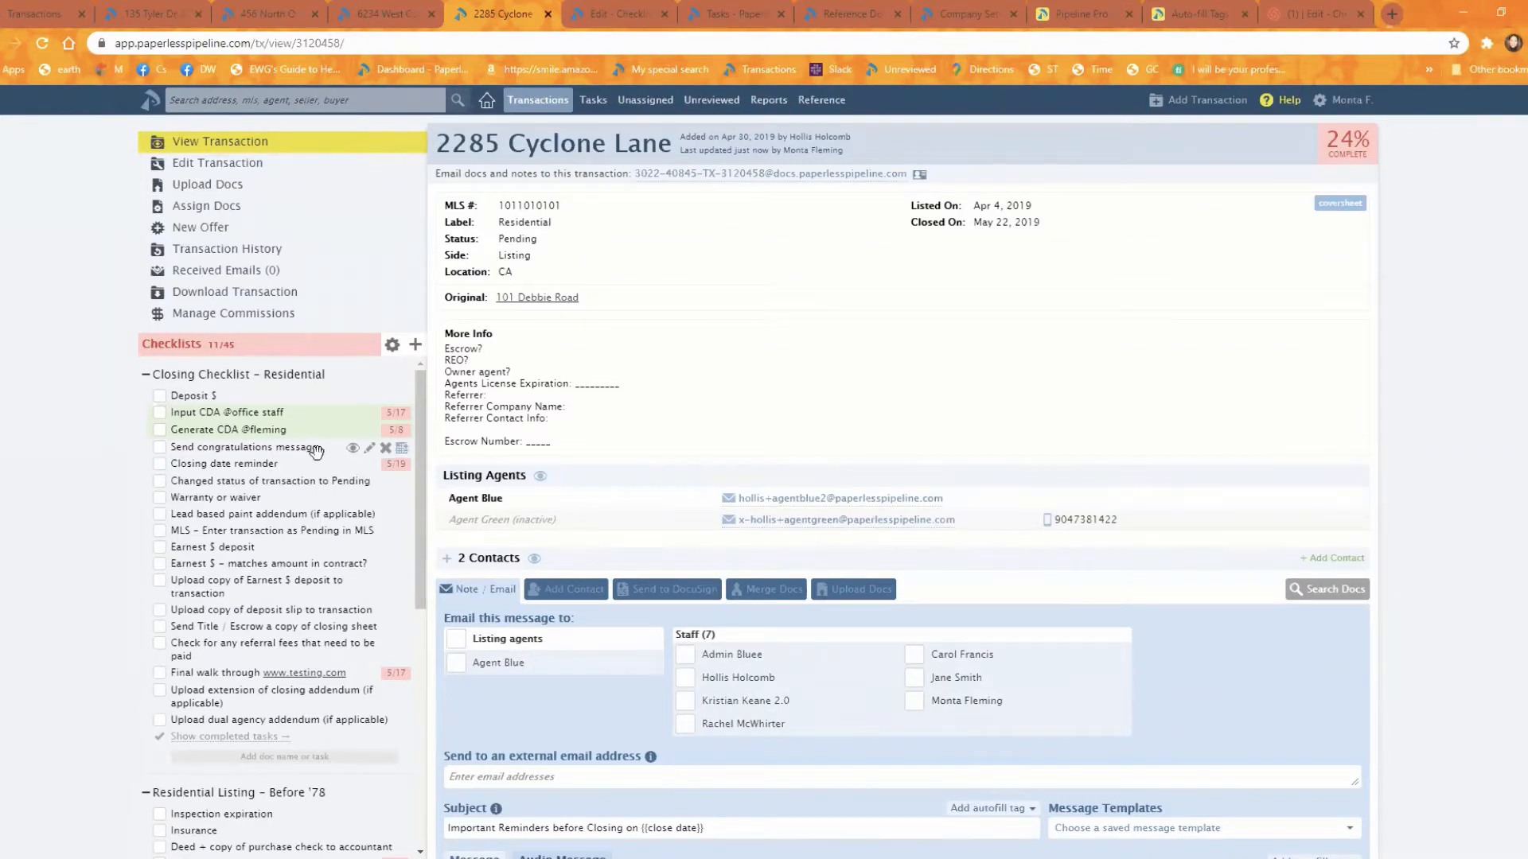
{"action": "scroll", "coordinate": [633, 543], "scroll_direction": "down", "scroll_amount": 10}
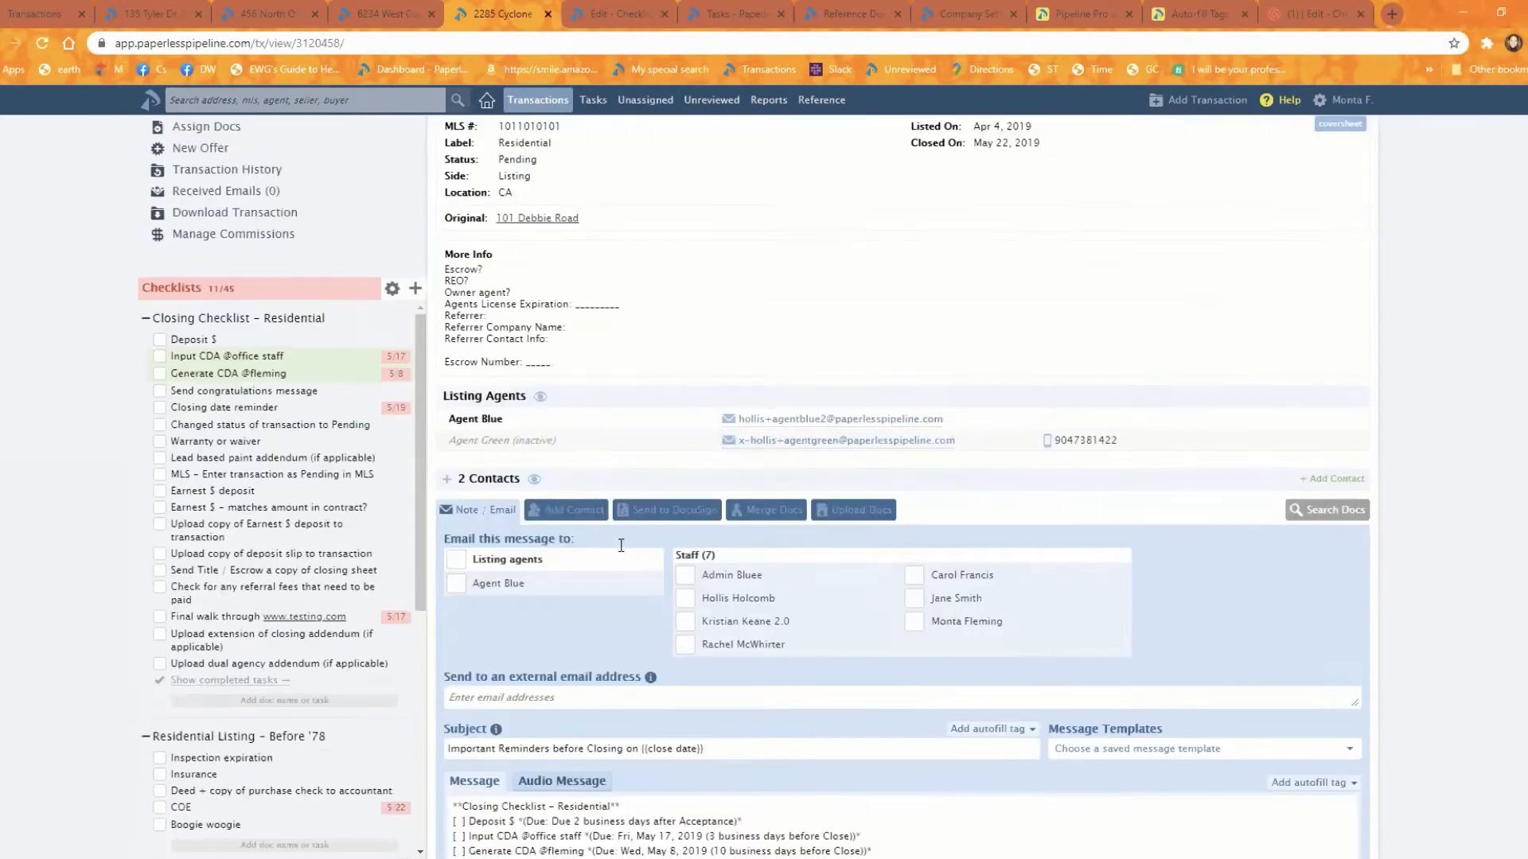
{"action": "scroll", "coordinate": [740, 450], "scroll_direction": "up", "scroll_amount": 2}
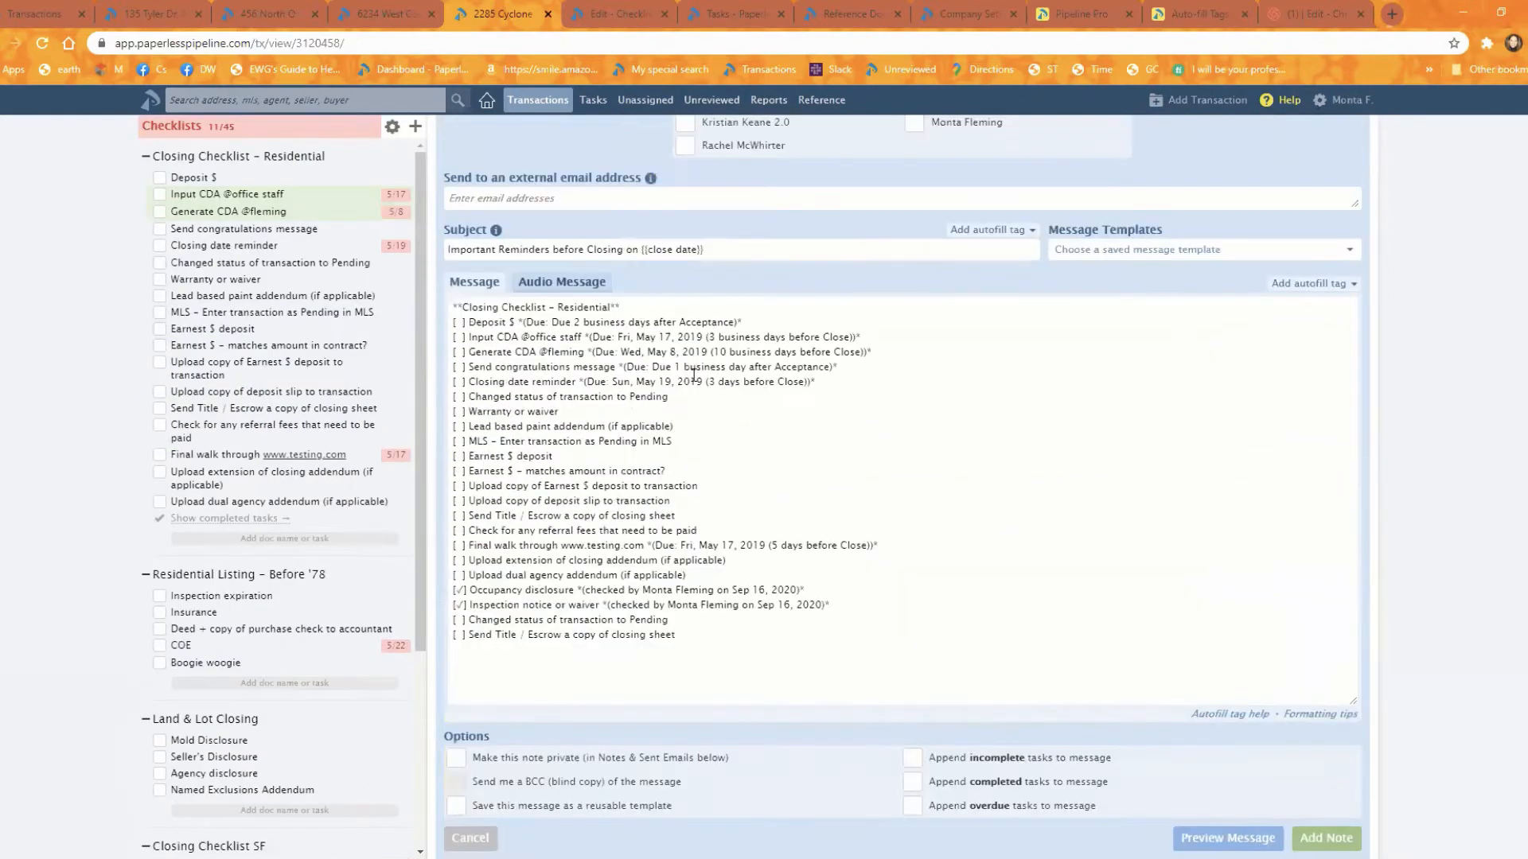
{"action": "scroll", "coordinate": [500, 274], "scroll_direction": "up", "scroll_amount": 2}
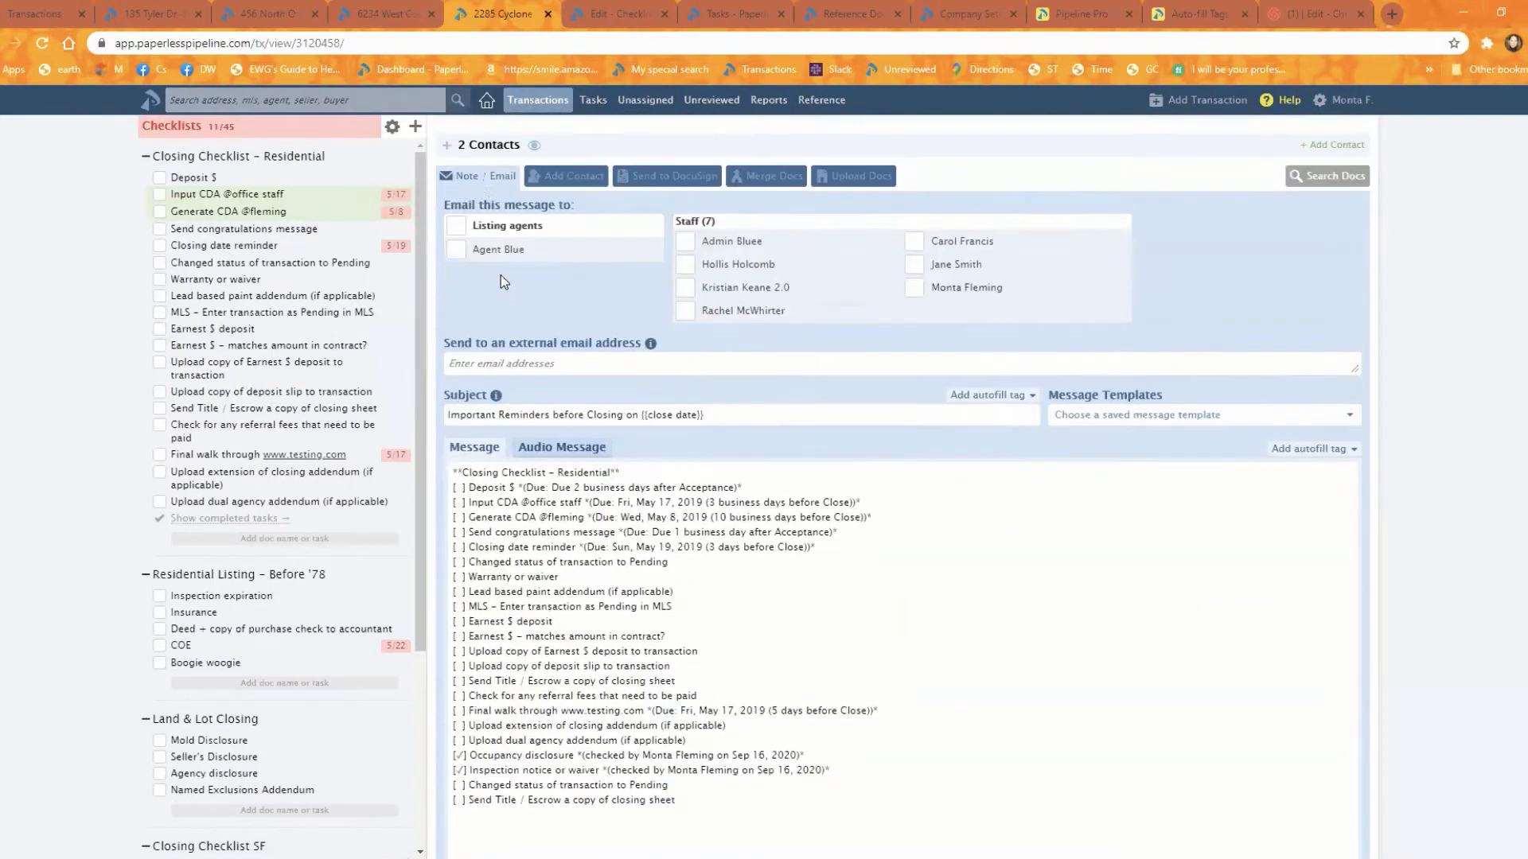
Step: Close the message form and look over the transaction's documents and its Notes & Sent Emails
{"action": "left_click", "coordinate": [483, 177]}
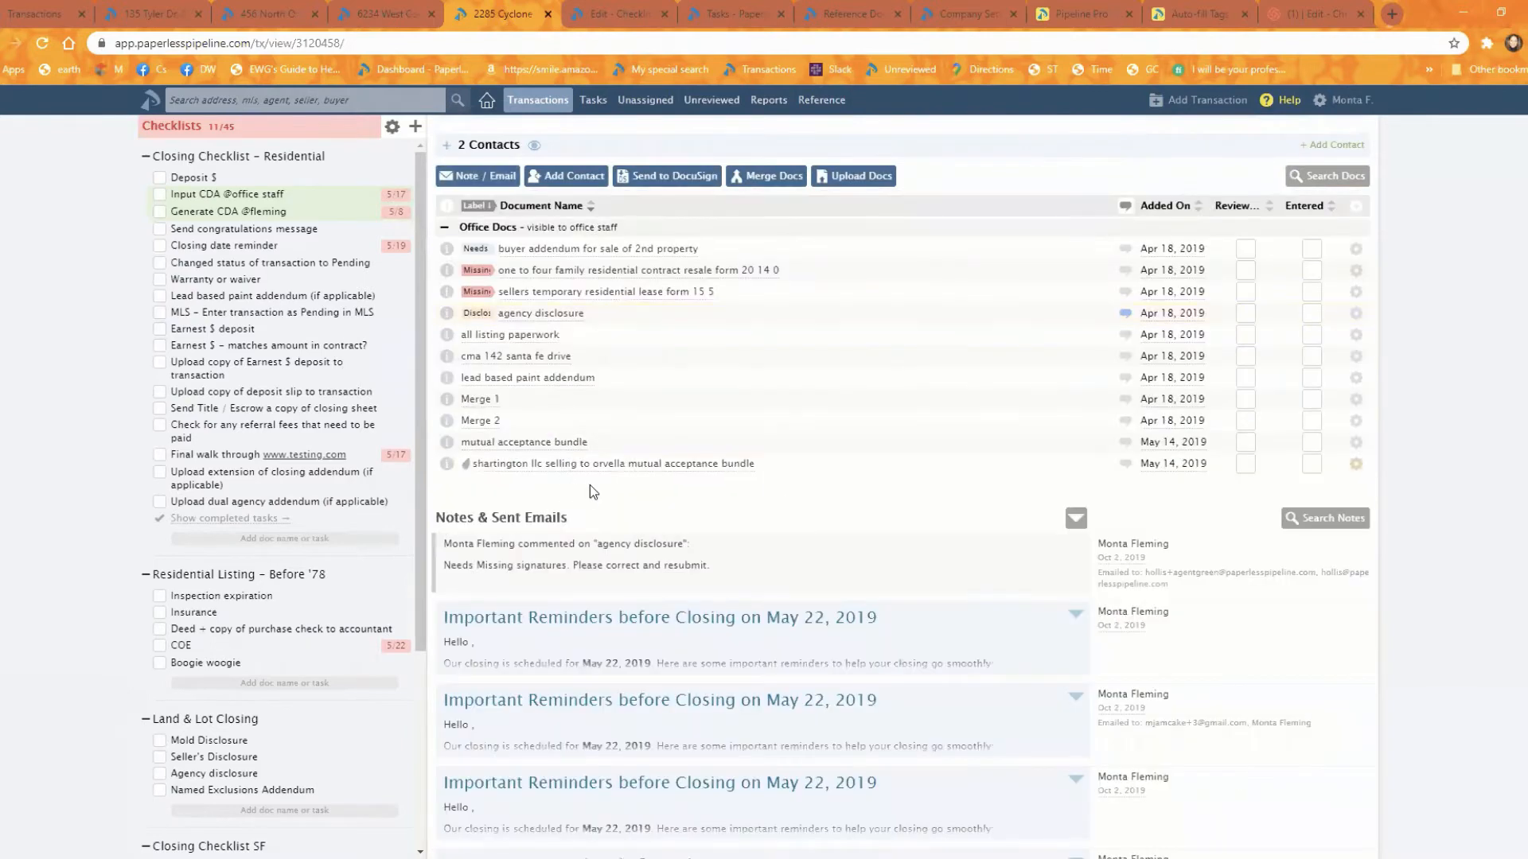
{"action": "scroll", "coordinate": [589, 485], "scroll_direction": "down", "scroll_amount": 2}
{"action": "scroll", "coordinate": [521, 462], "scroll_direction": "up", "scroll_amount": 1}
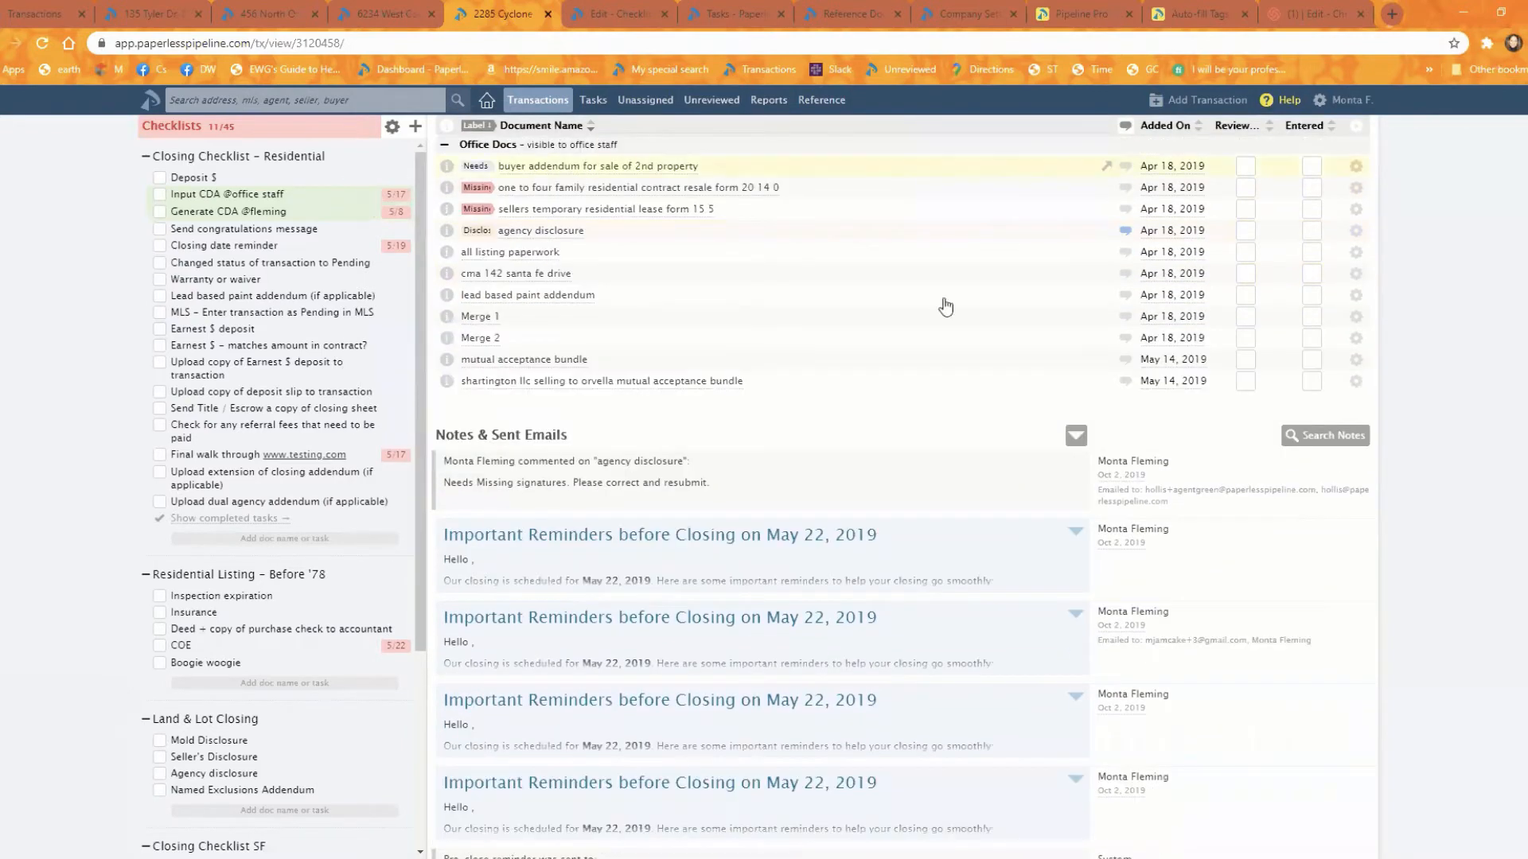
Step: Switch to the North Orange Edwards transaction and preview its Mold Disclosure document, closing the preview when done
{"action": "left_click", "coordinate": [255, 18]}
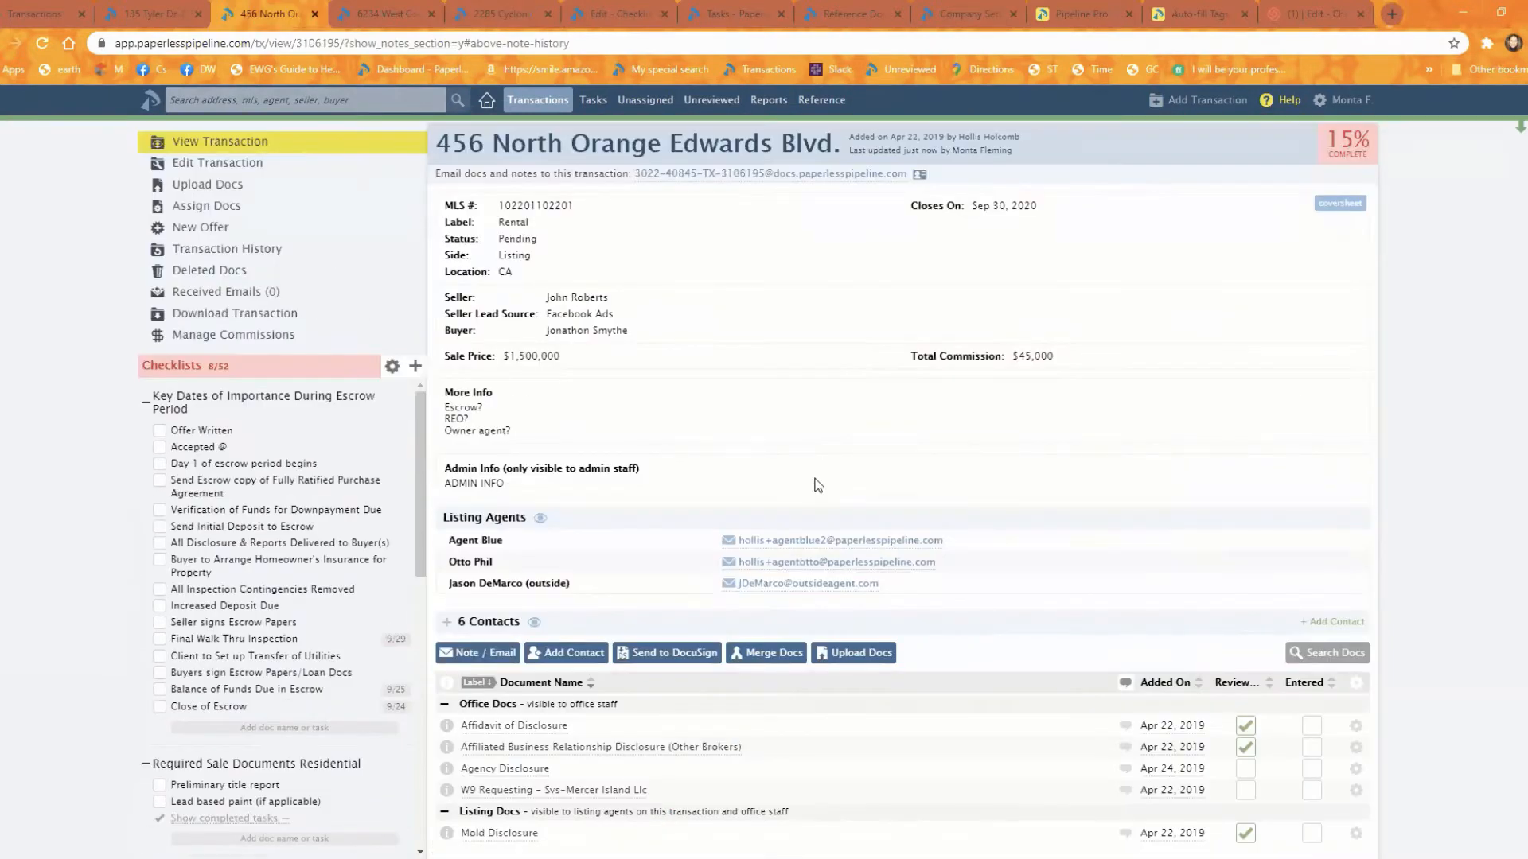
{"action": "scroll", "coordinate": [817, 485], "scroll_direction": "down", "scroll_amount": 1}
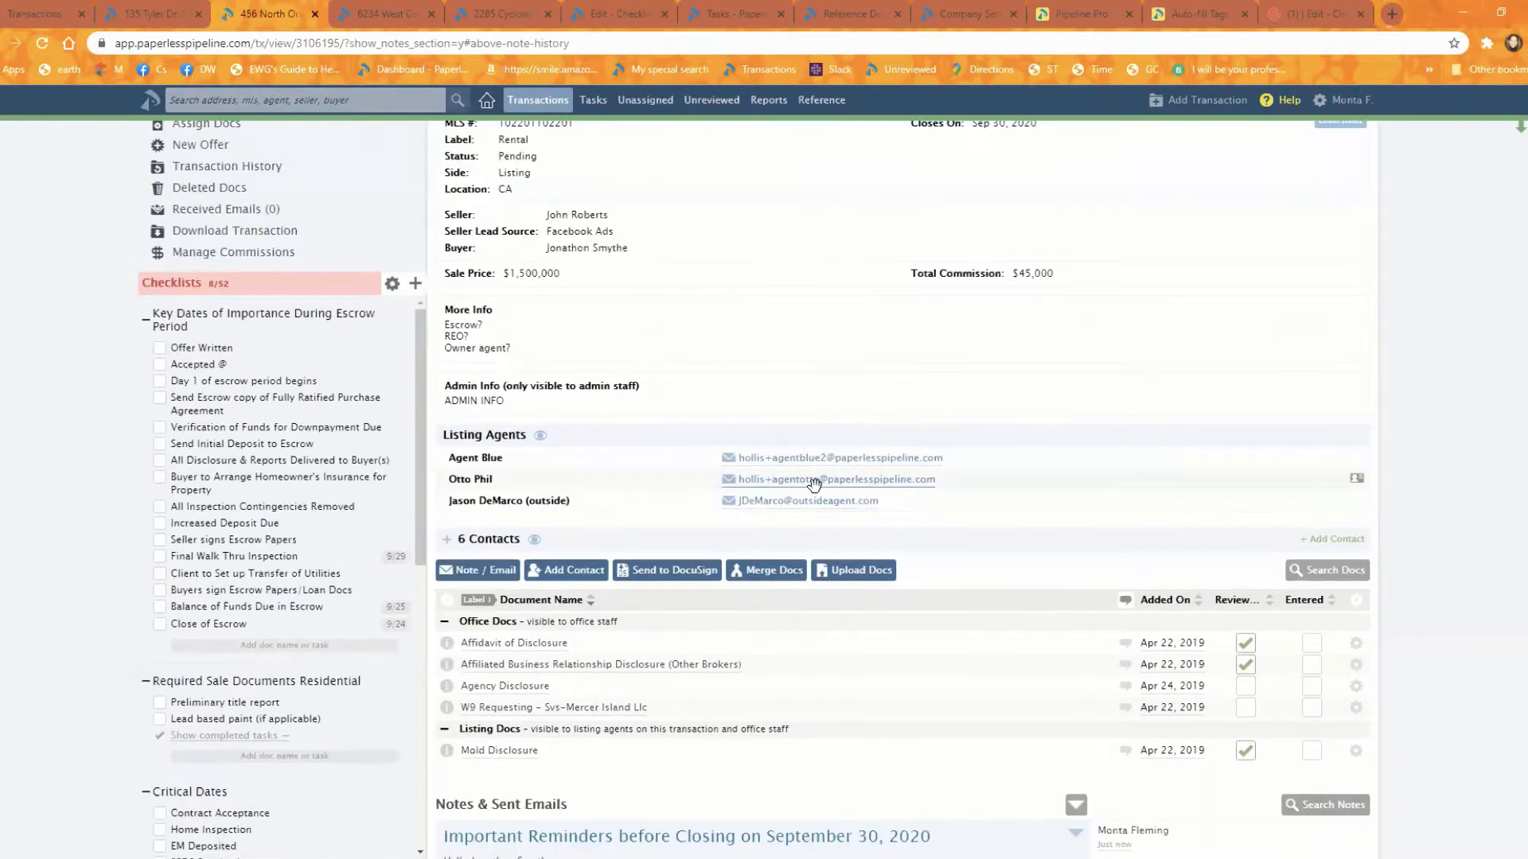
{"action": "left_click", "coordinate": [511, 751]}
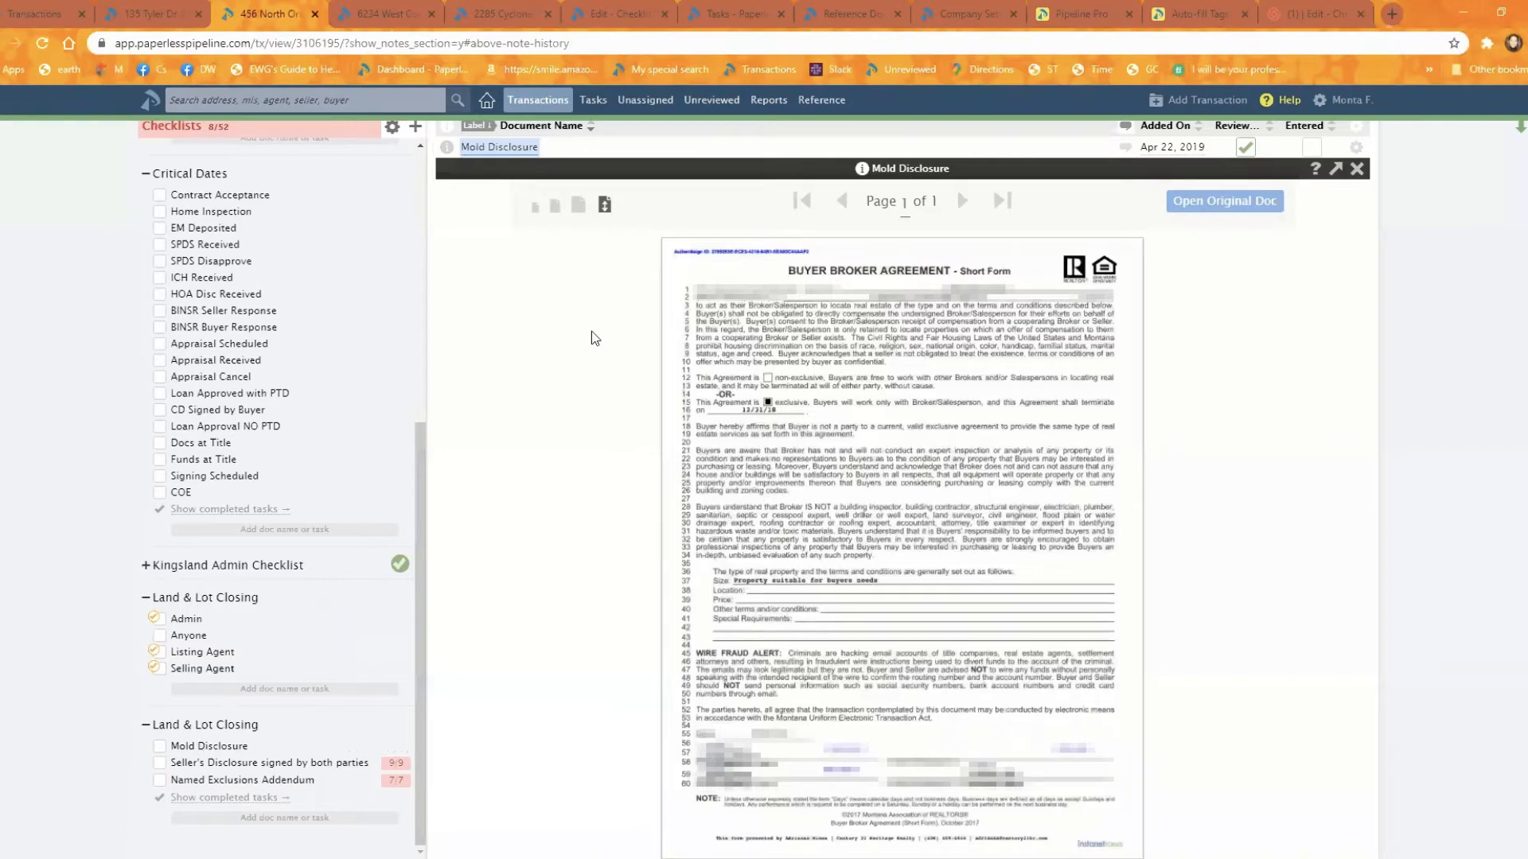
{"action": "left_click", "coordinate": [1356, 168]}
{"action": "scroll", "coordinate": [810, 376], "scroll_direction": "up", "scroll_amount": 3}
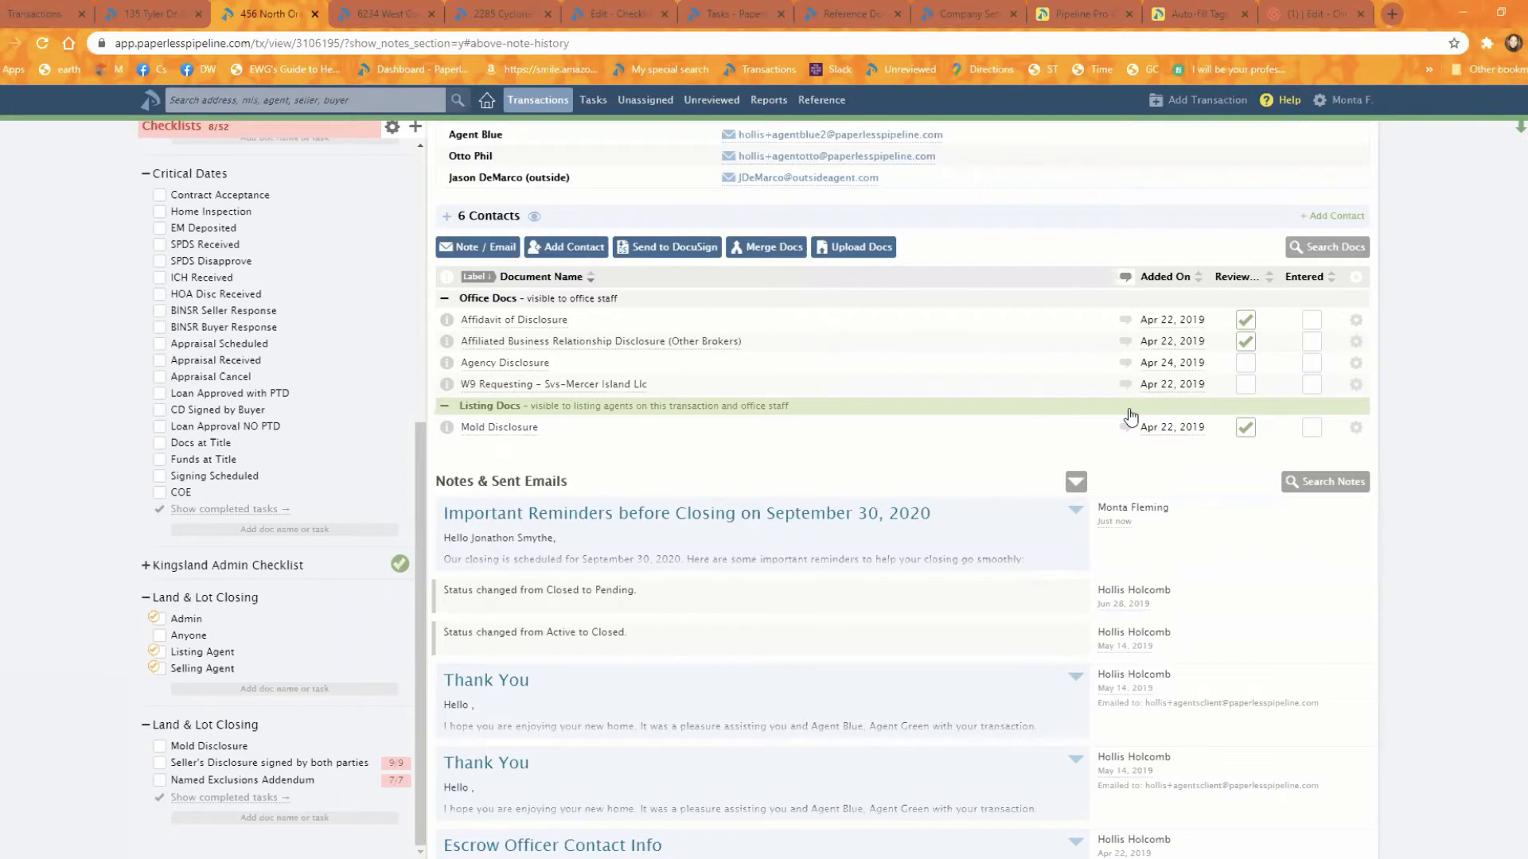
{"action": "left_click", "coordinate": [602, 101]}
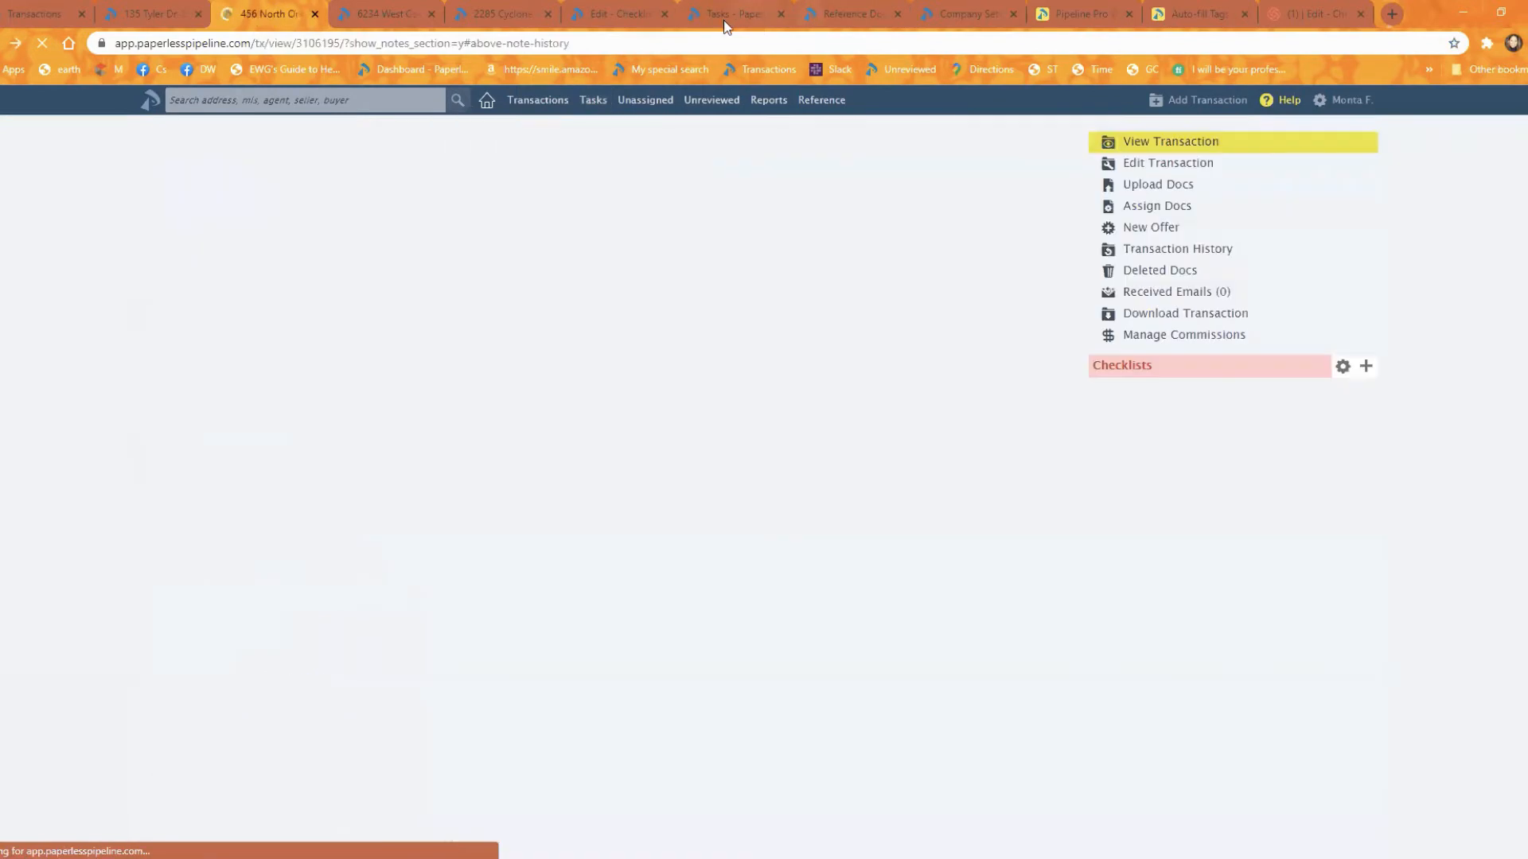
{"action": "left_click", "coordinate": [727, 13]}
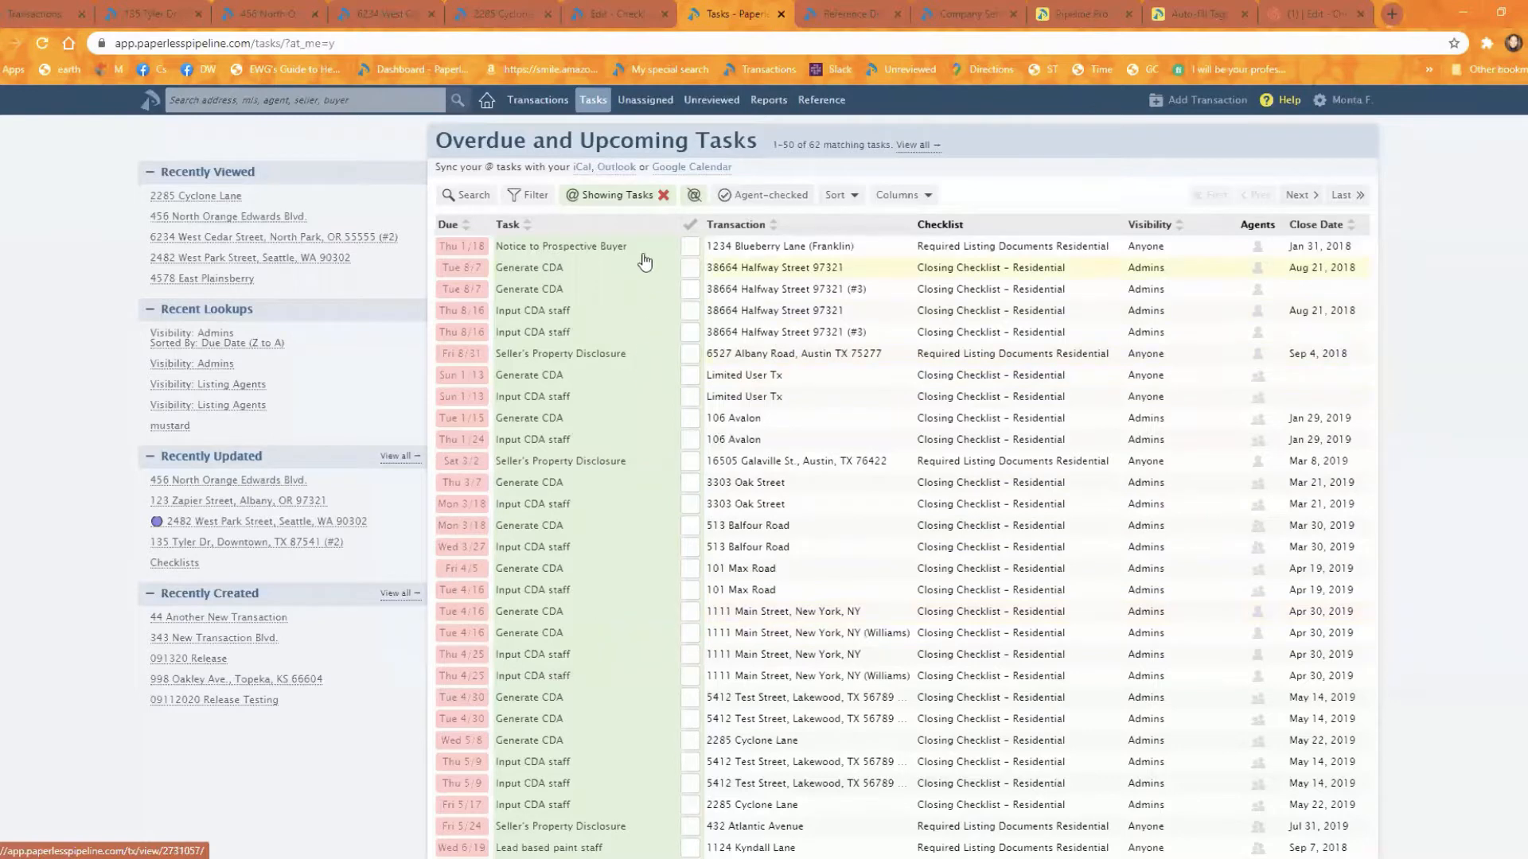
{"action": "left_click", "coordinate": [694, 199]}
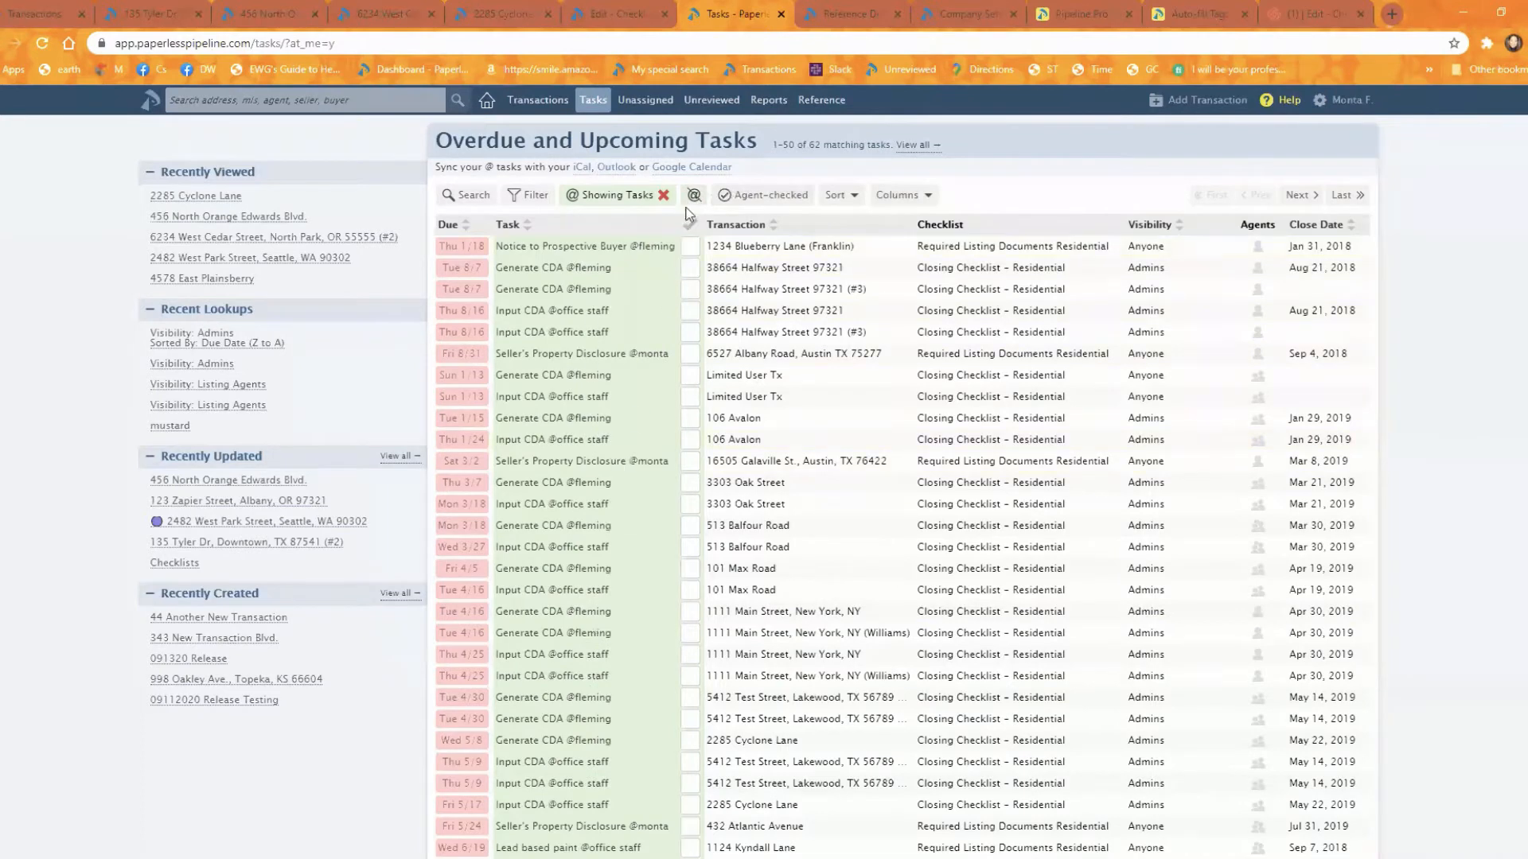
{"action": "left_click", "coordinate": [692, 200]}
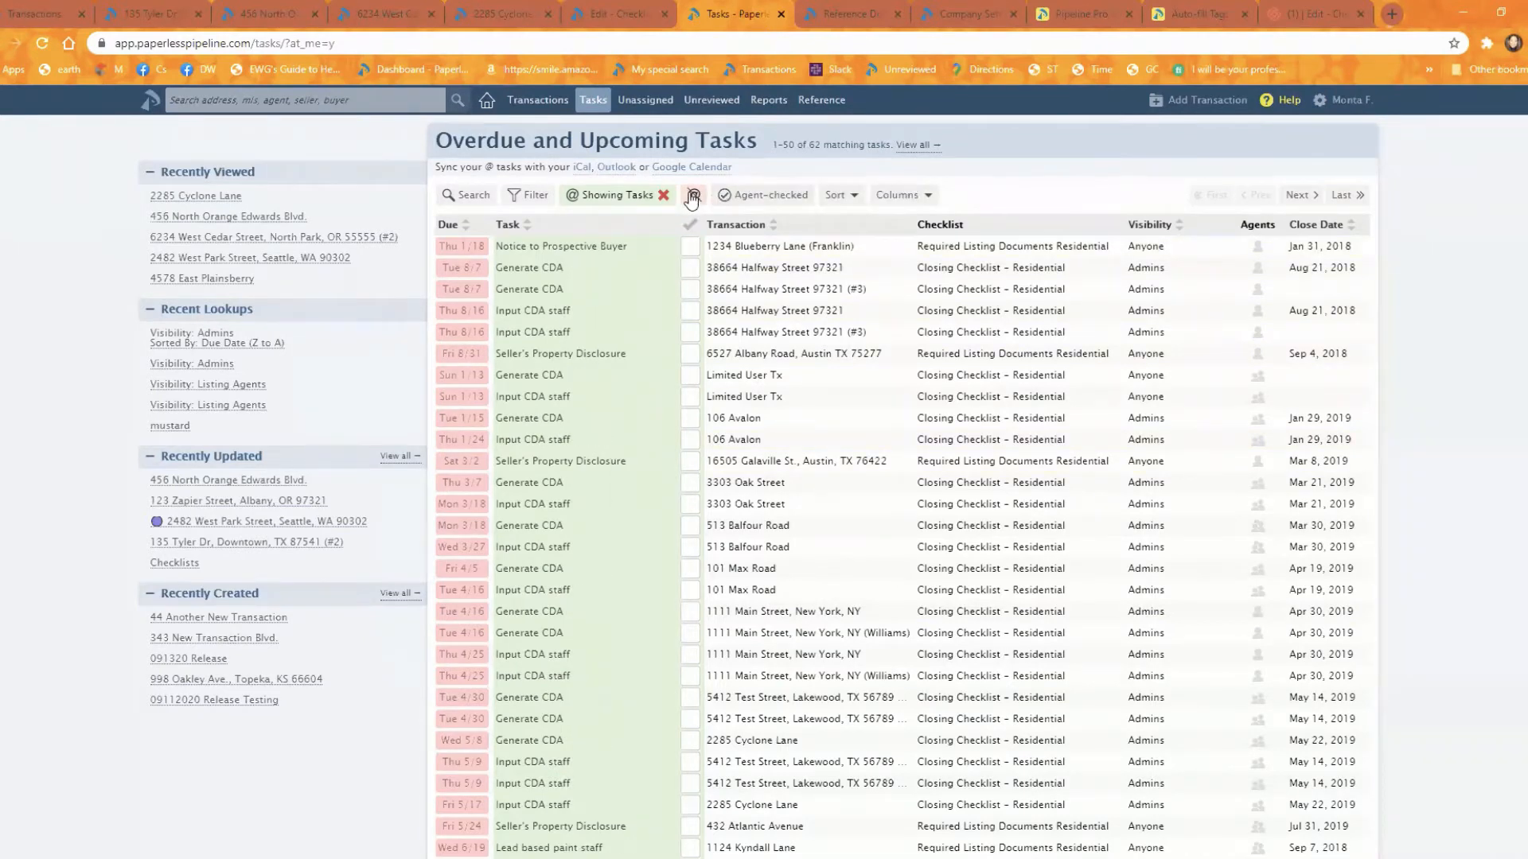
{"action": "left_click", "coordinate": [693, 200]}
{"action": "left_click", "coordinate": [692, 200]}
{"action": "left_click", "coordinate": [693, 200]}
{"action": "left_click", "coordinate": [692, 199]}
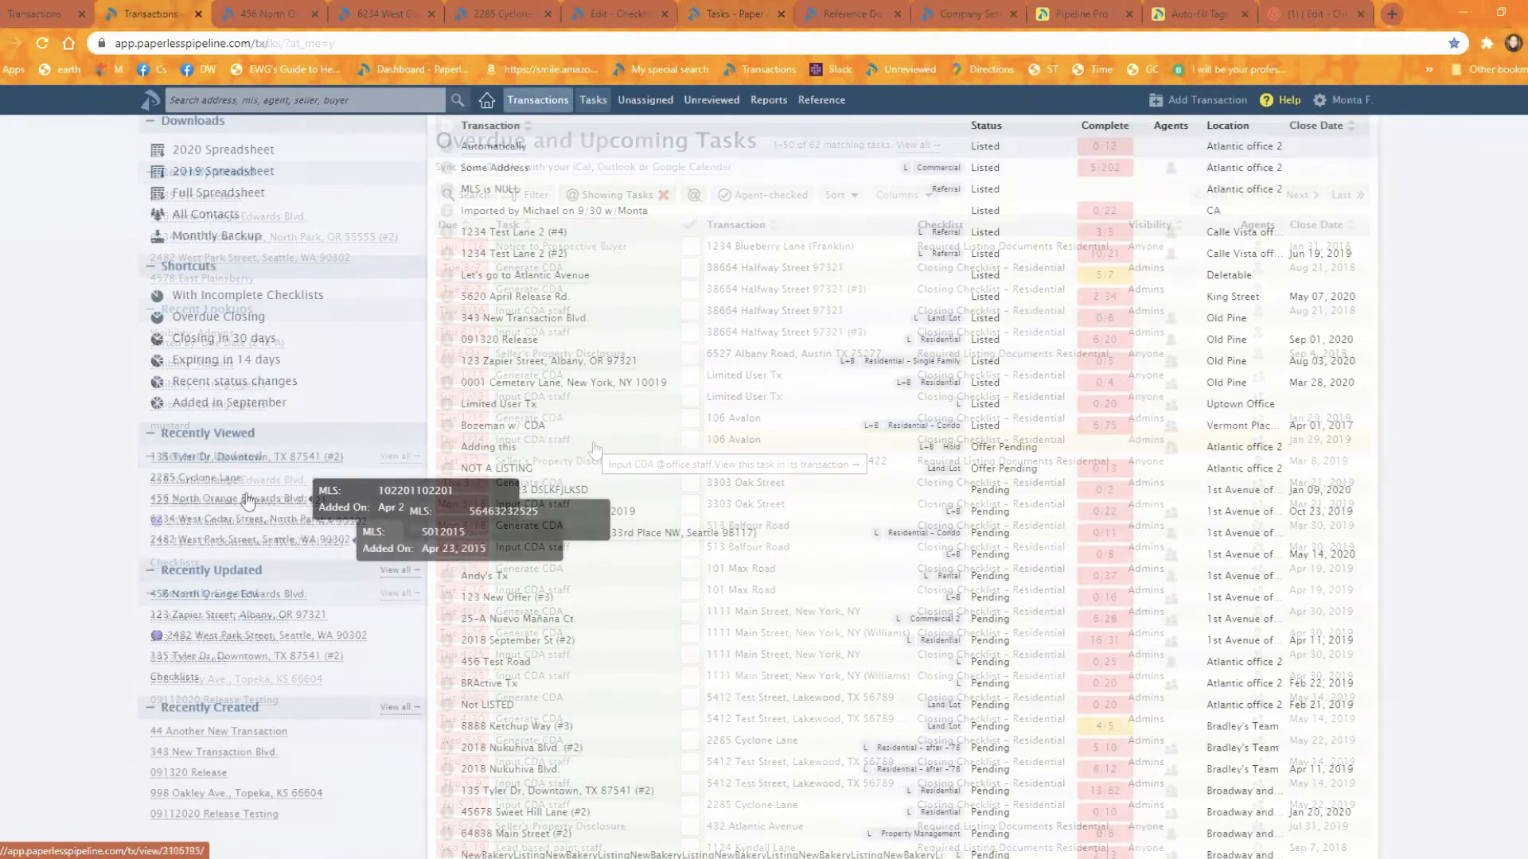
Step: Open the recently viewed North Orange Edwards transaction and look through its checklists
{"action": "left_click", "coordinate": [259, 501]}
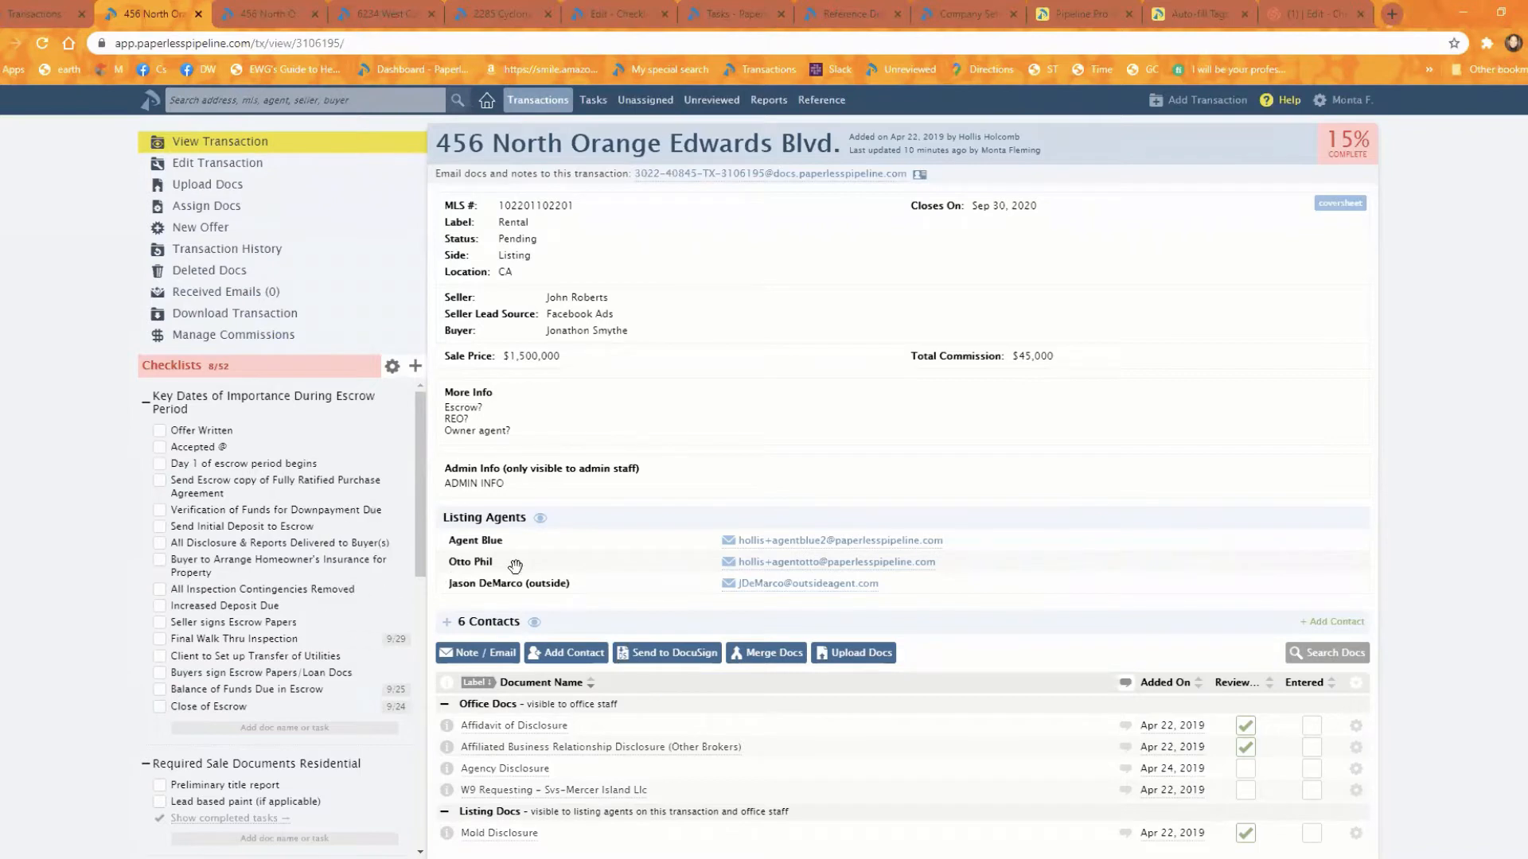
{"action": "mouse_move", "coordinate": [528, 559]}
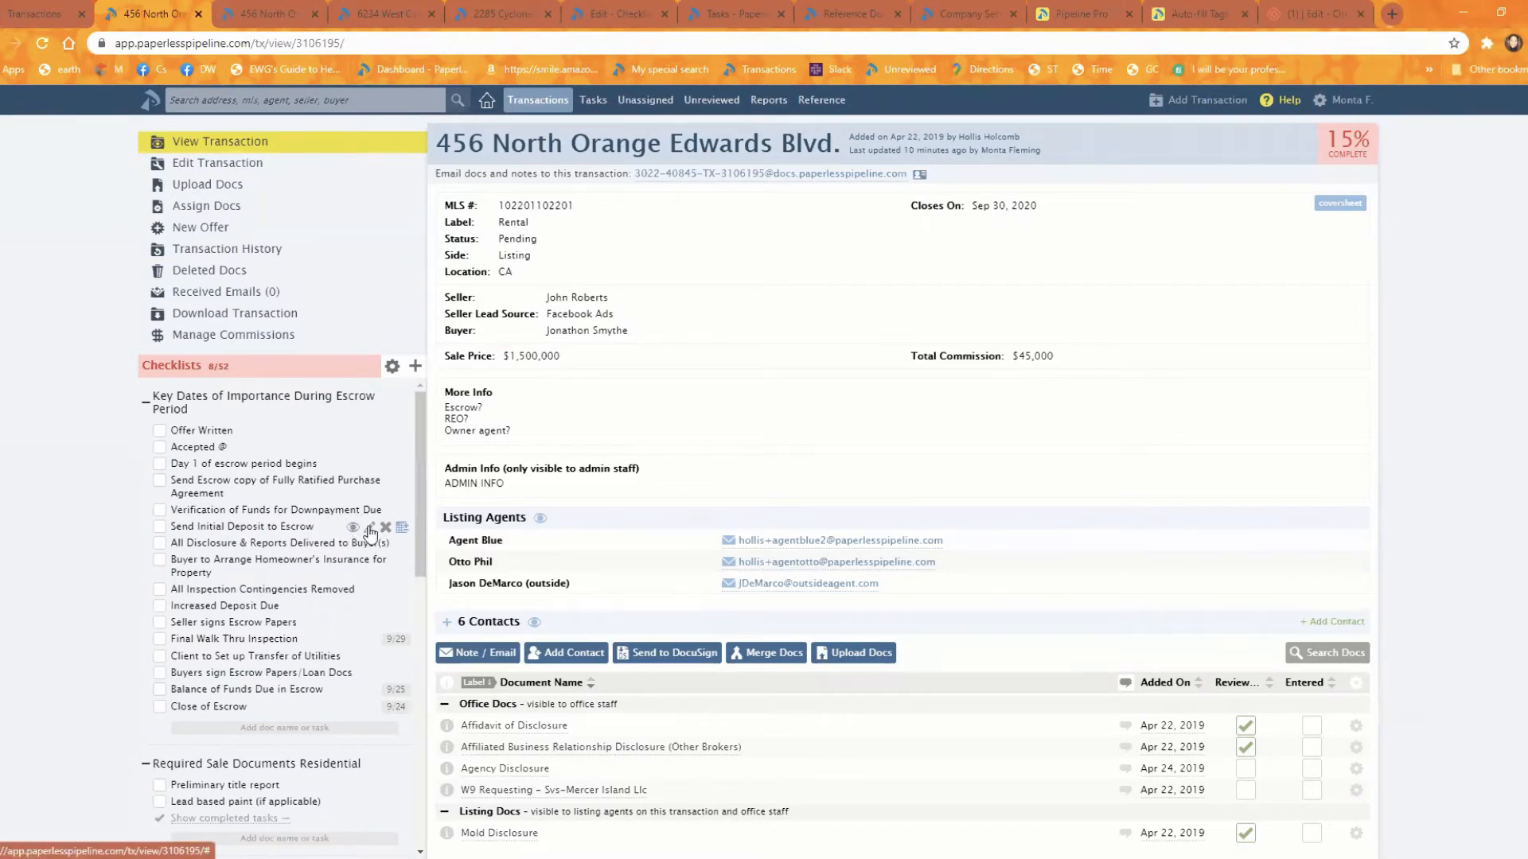
{"action": "scroll", "coordinate": [323, 806], "scroll_direction": "down", "scroll_amount": 3}
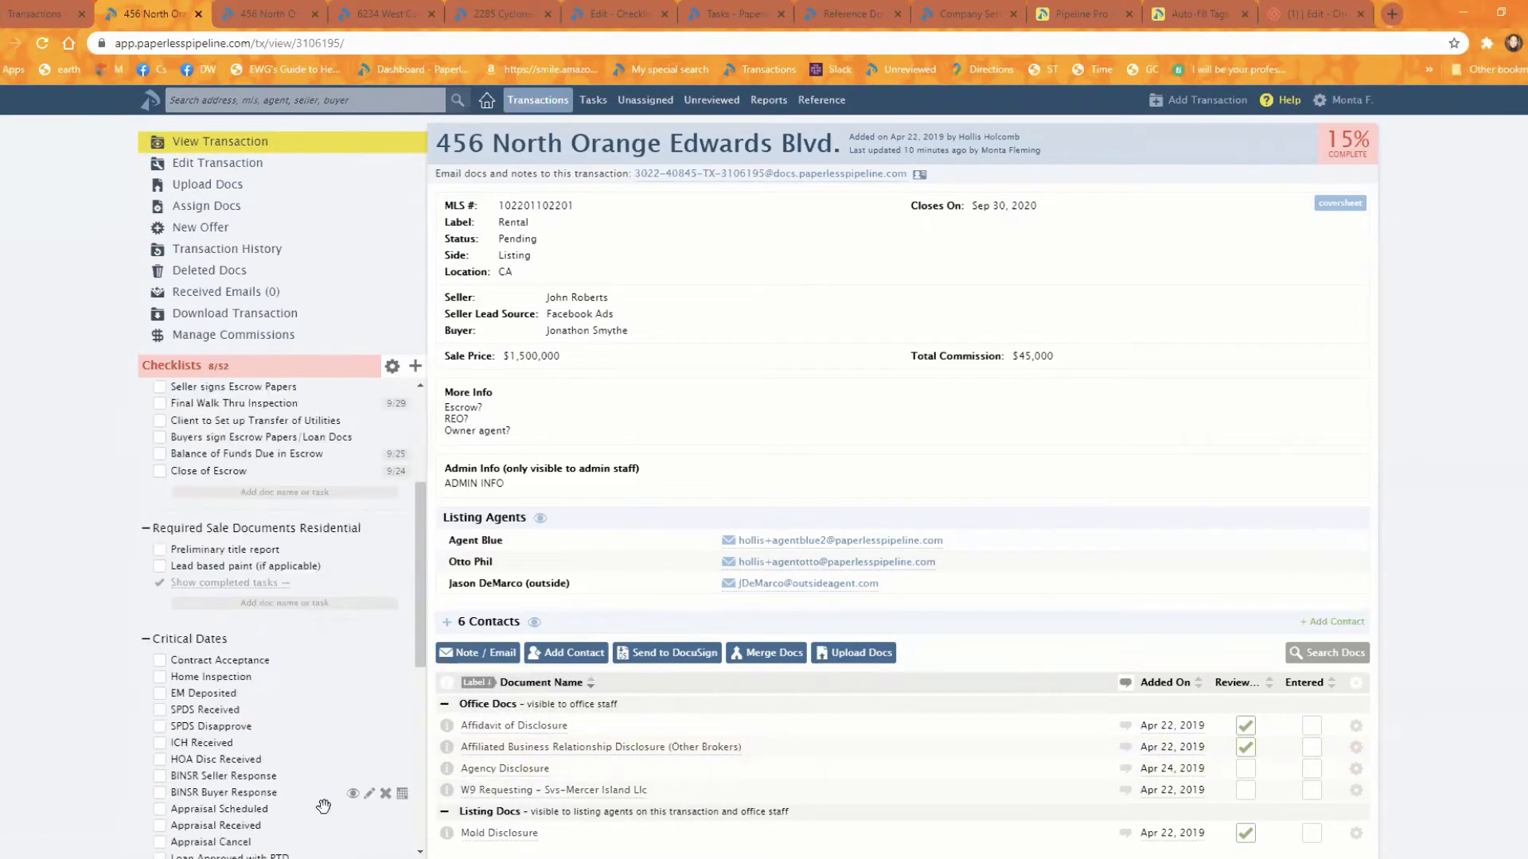
Step: Copy the link address of the Mold Disclosure document in the Broadway Office Forms category of the reference documents
{"action": "scroll", "coordinate": [323, 805], "scroll_direction": "down", "scroll_amount": 6}
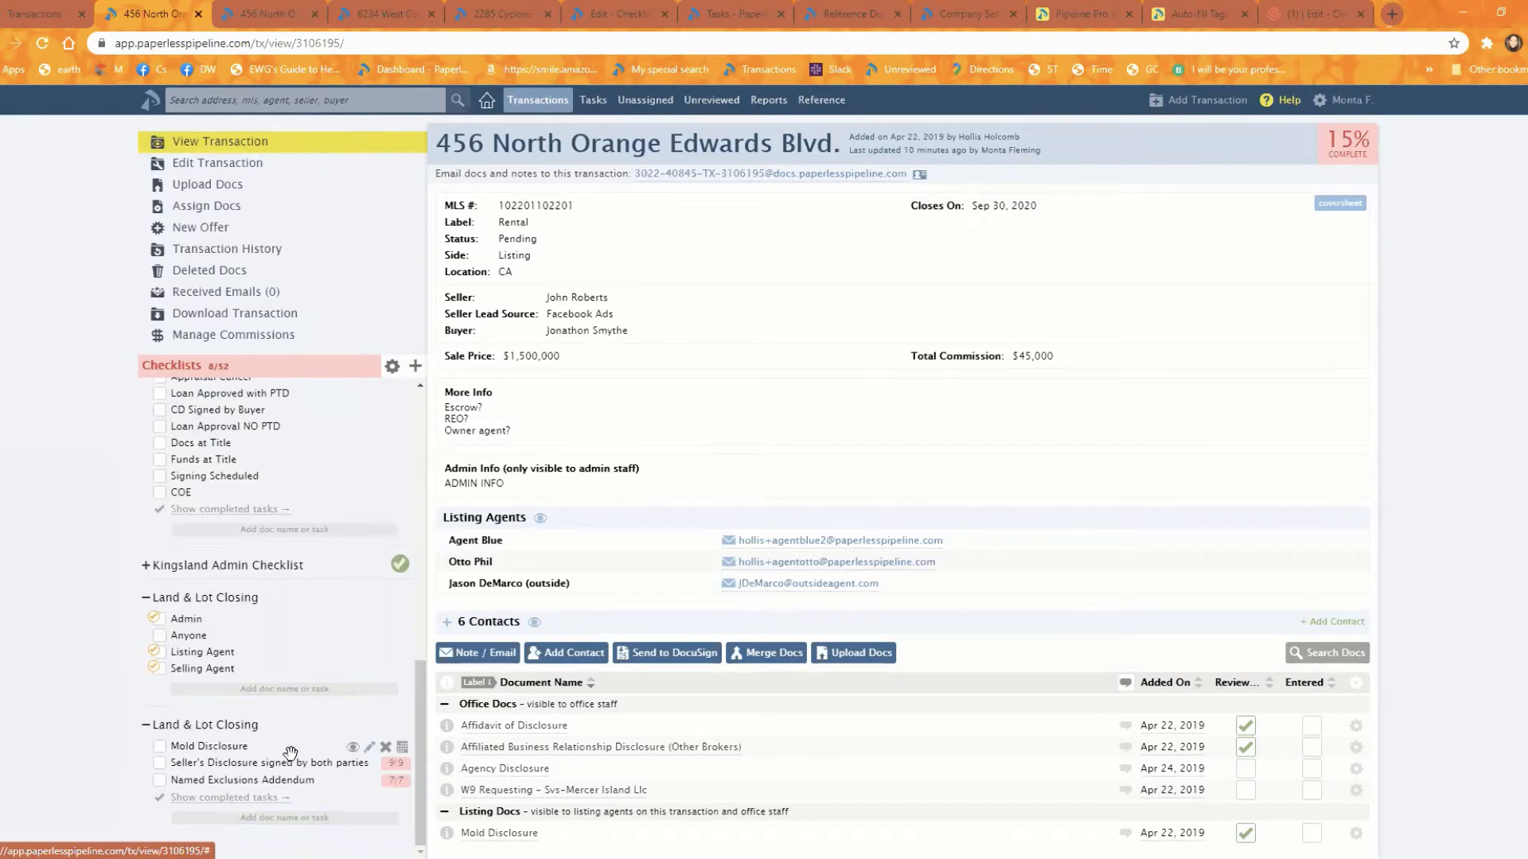
{"action": "left_click", "coordinate": [847, 13]}
{"action": "scroll", "coordinate": [823, 364], "scroll_direction": "down", "scroll_amount": 2}
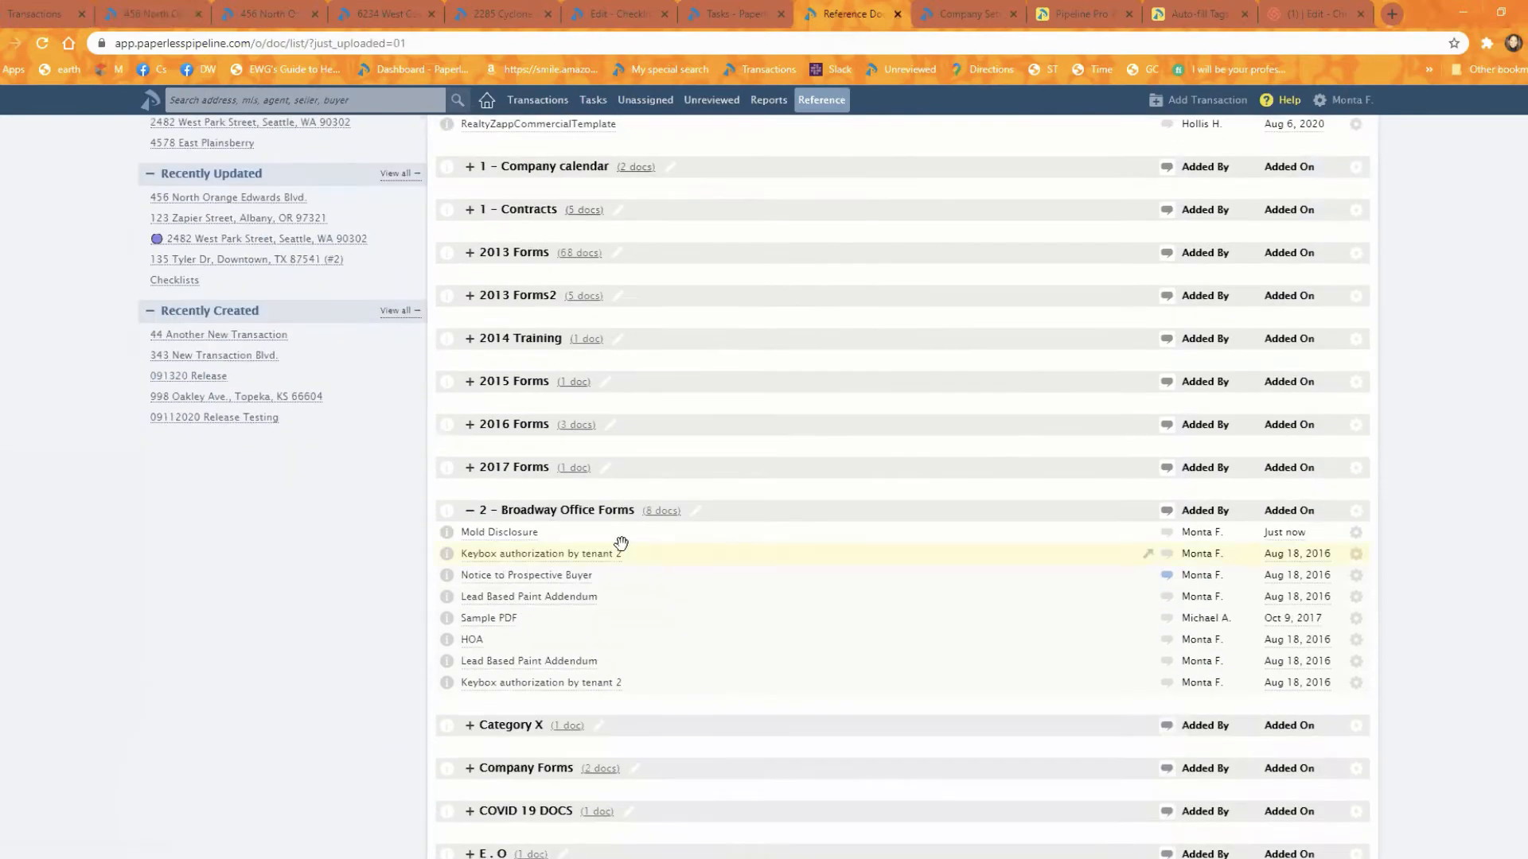
{"action": "right_click", "coordinate": [513, 534]}
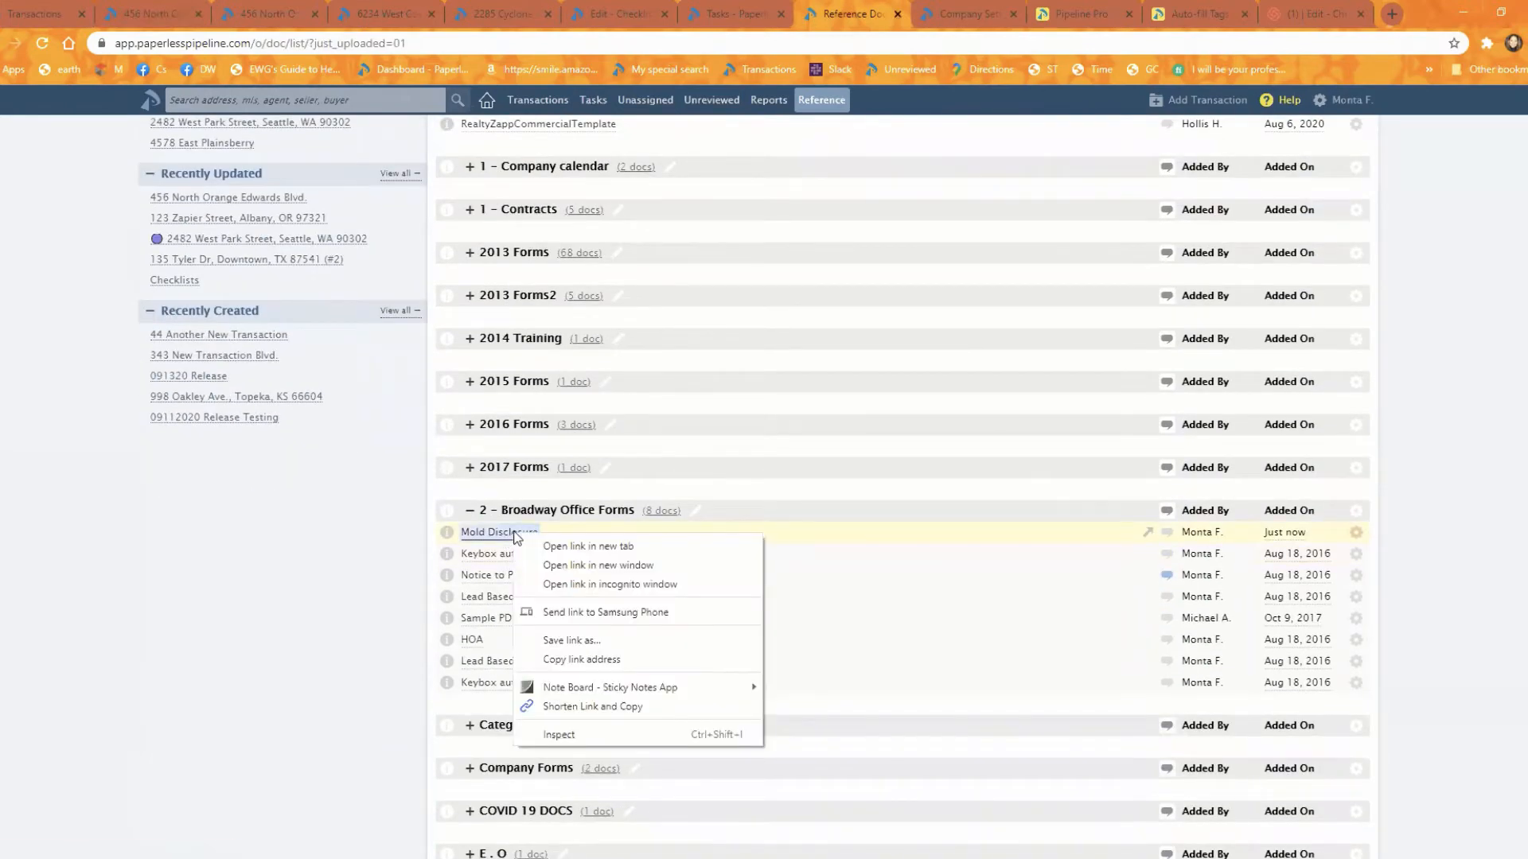
{"action": "left_click", "coordinate": [581, 659]}
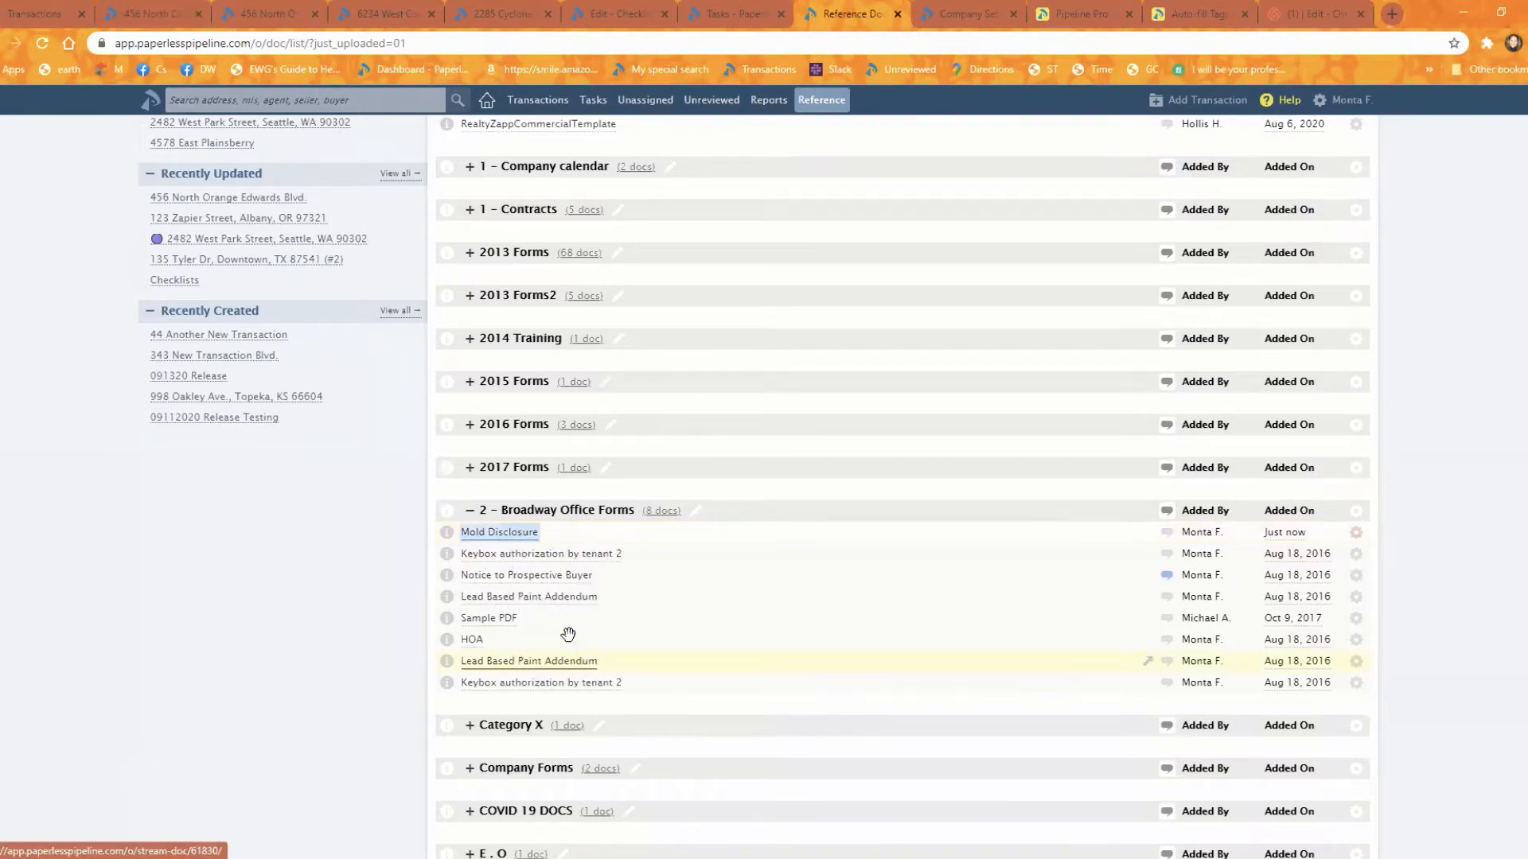
Step: Extend the North Orange Edwards Land & Lot Closing task "Mold Disclosure" with "-->" and the copied document link, and save it
{"action": "left_click", "coordinate": [152, 9]}
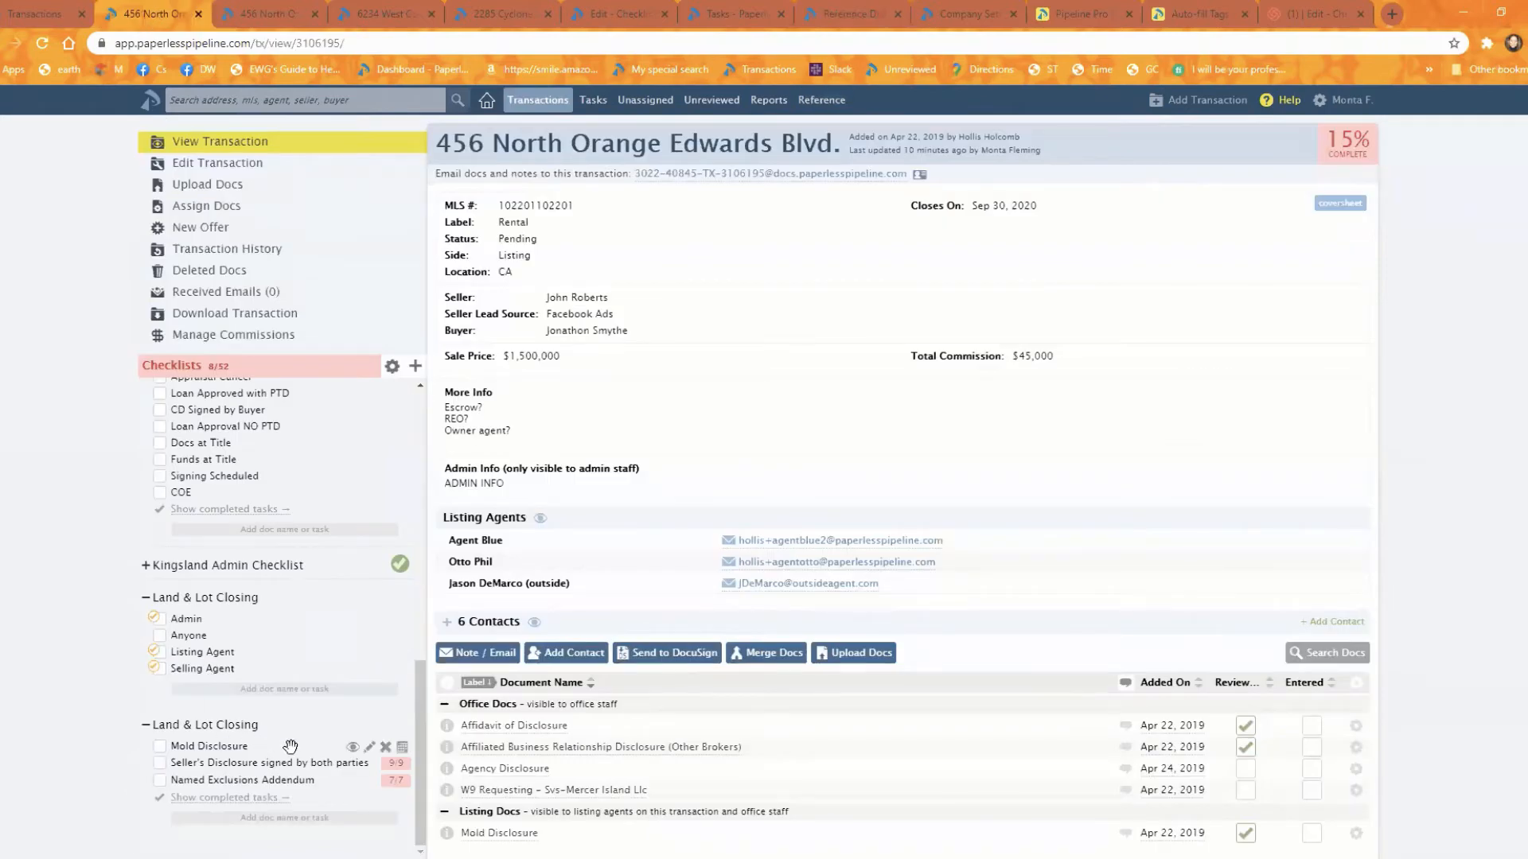
{"action": "left_click", "coordinate": [368, 747]}
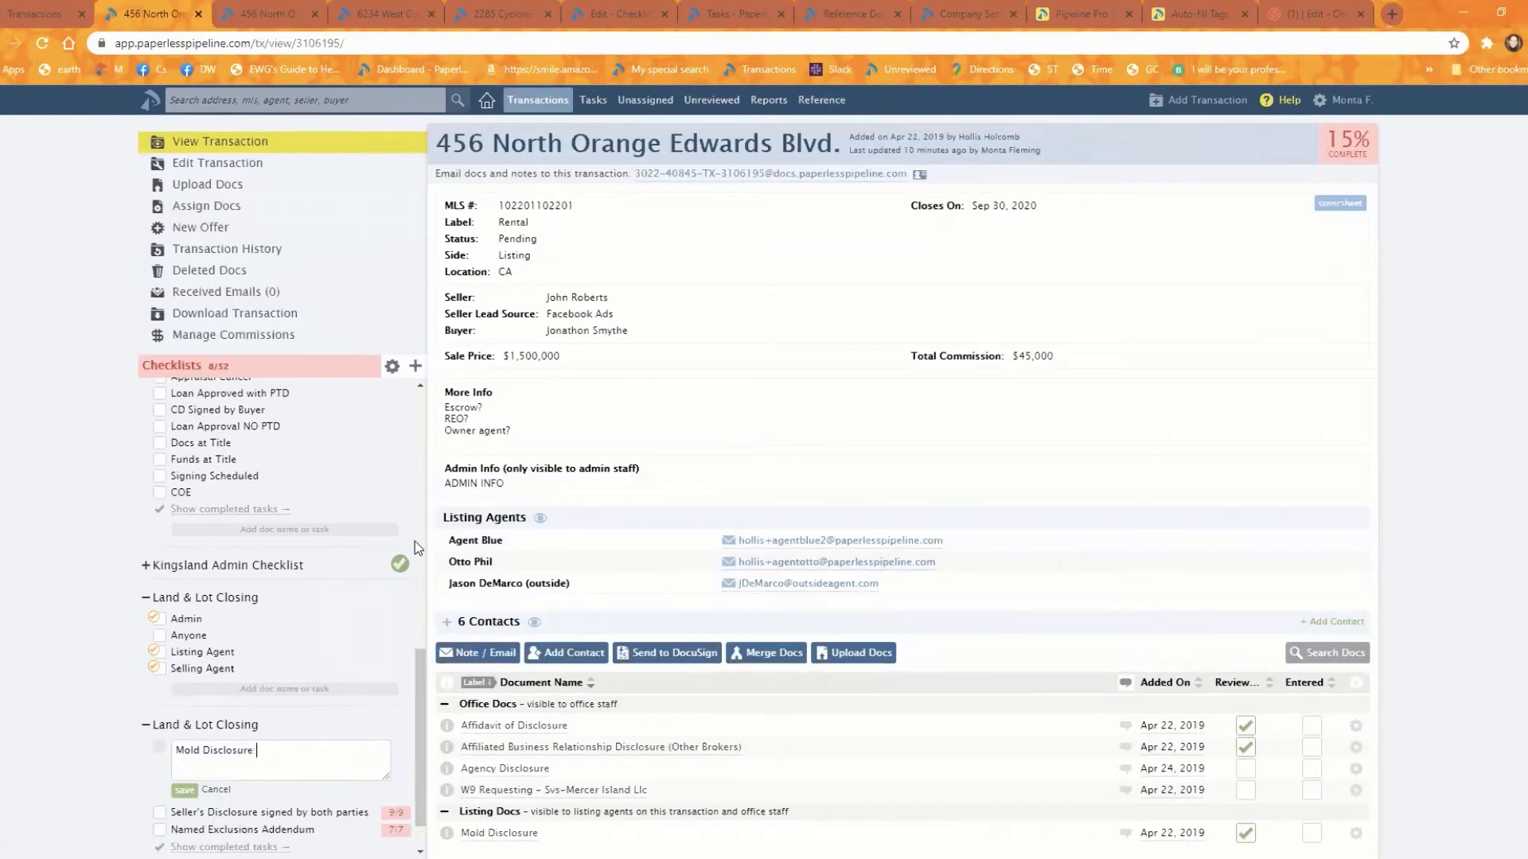
{"action": "key", "text": "ctrl+v"}
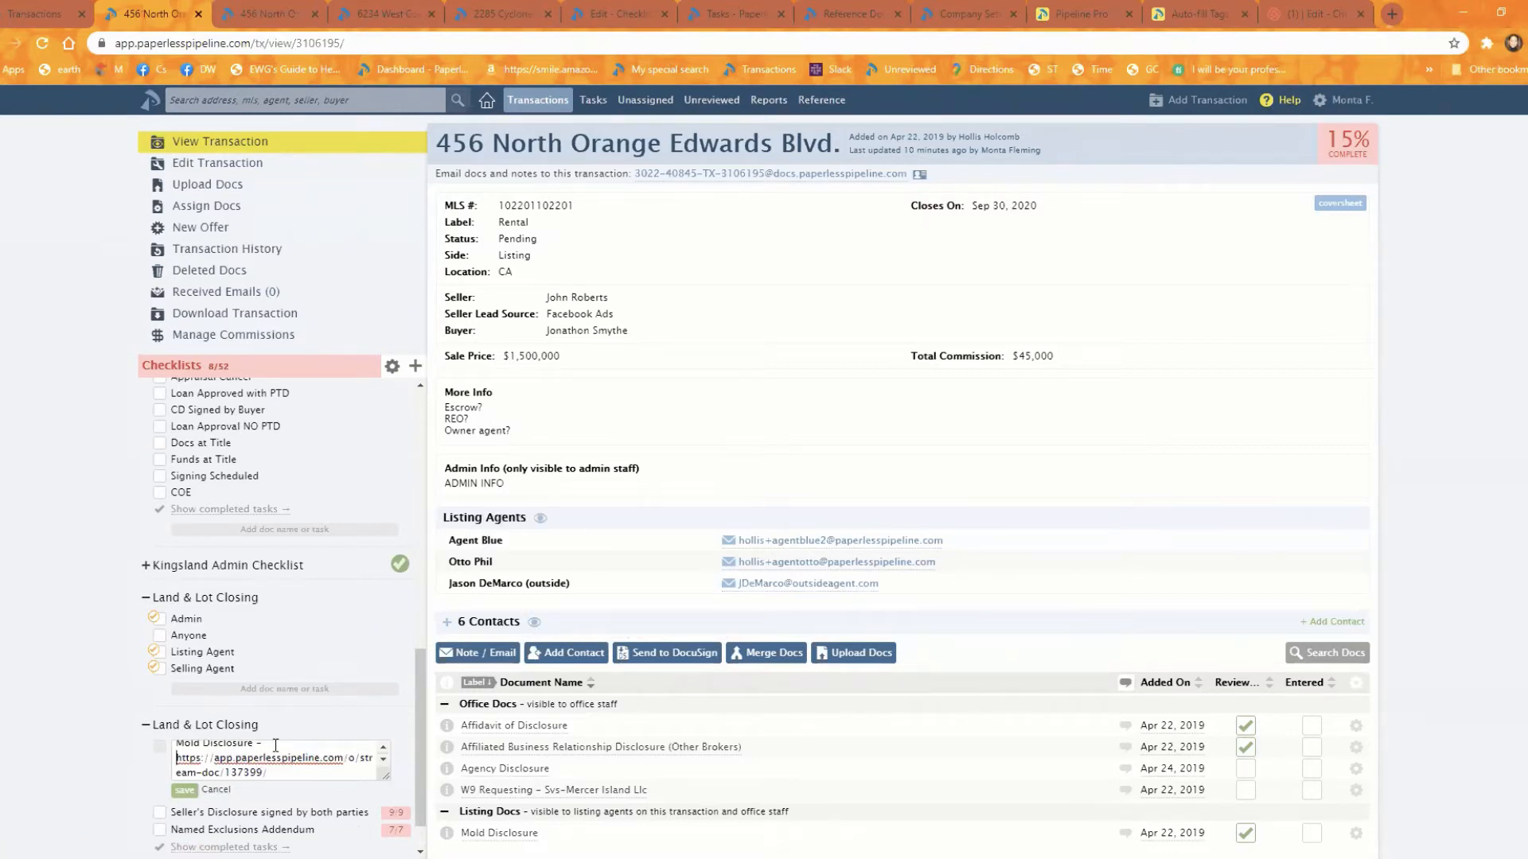
{"action": "type", "text": "->"}
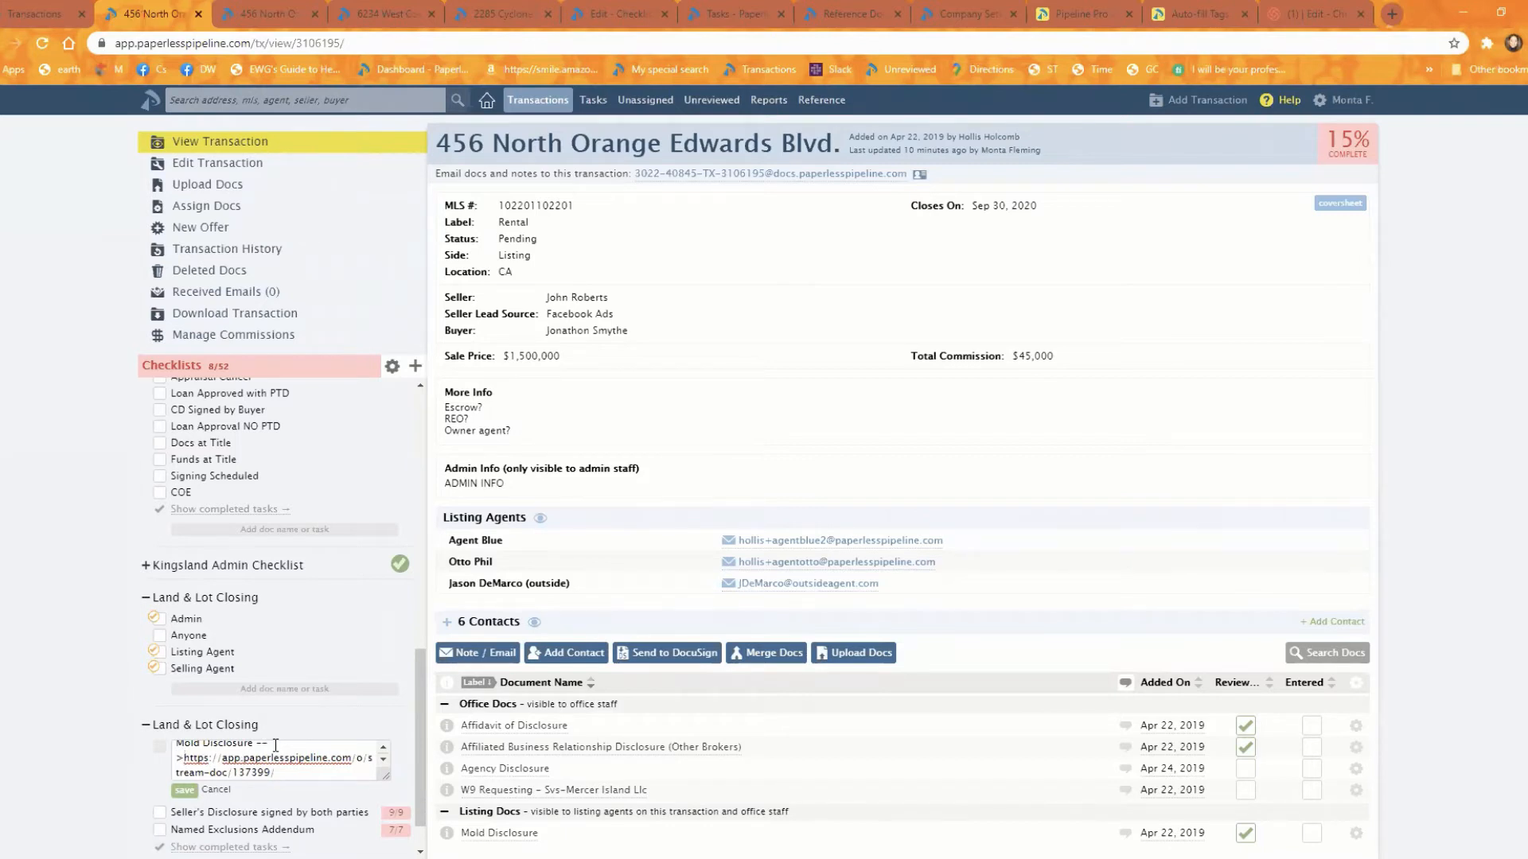
{"action": "left_click", "coordinate": [184, 790]}
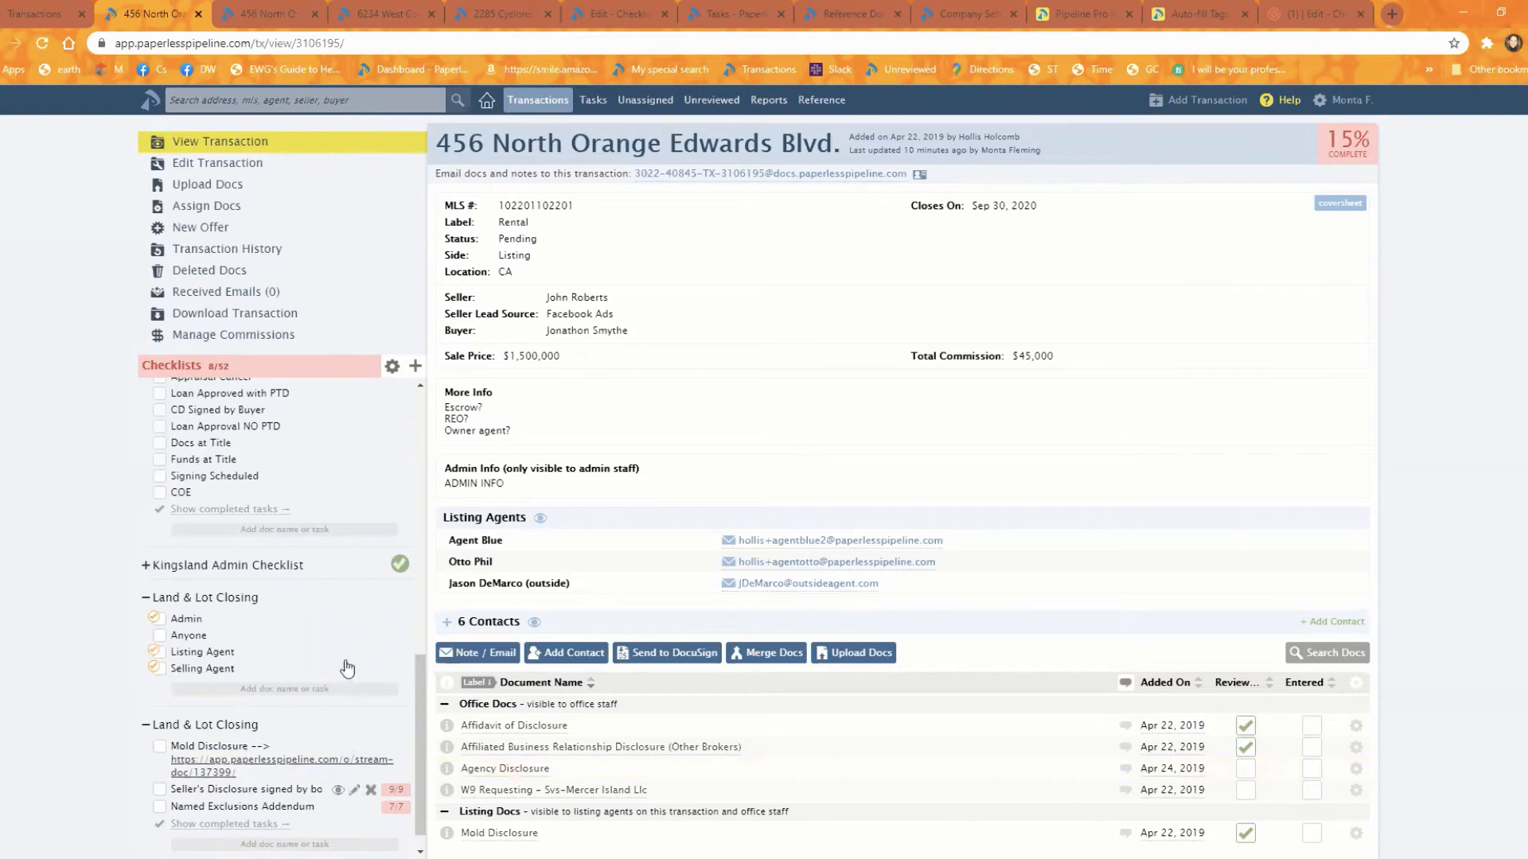
Step: In the Required Listing Documents Residential template, replace the "Update all RDDs" task with "Mold Disclosure -->" followed by the copied document link
{"action": "left_click", "coordinate": [616, 21]}
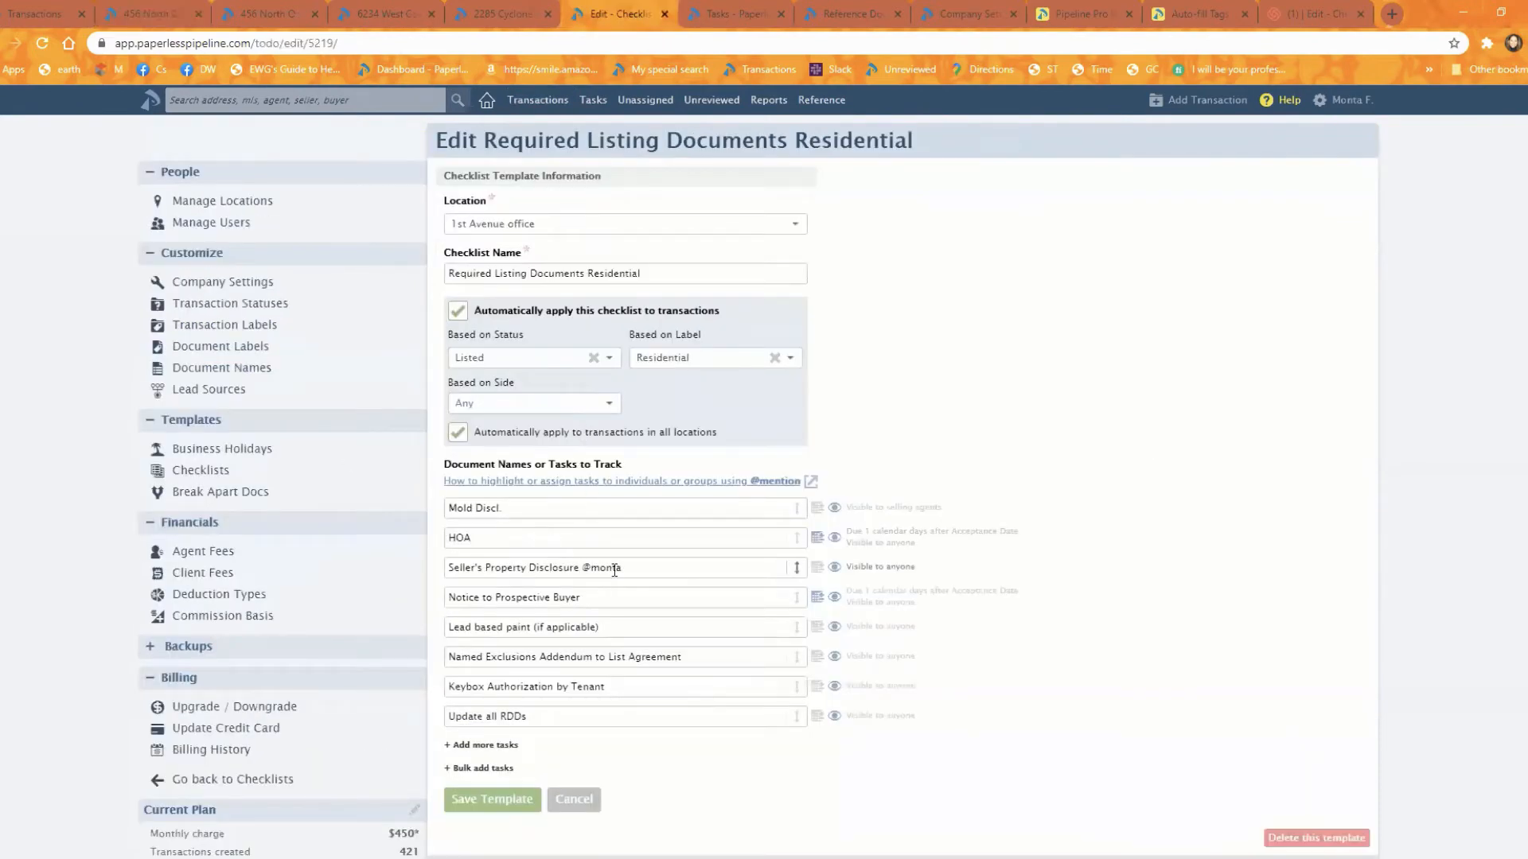
{"action": "triple_click", "coordinate": [577, 718]}
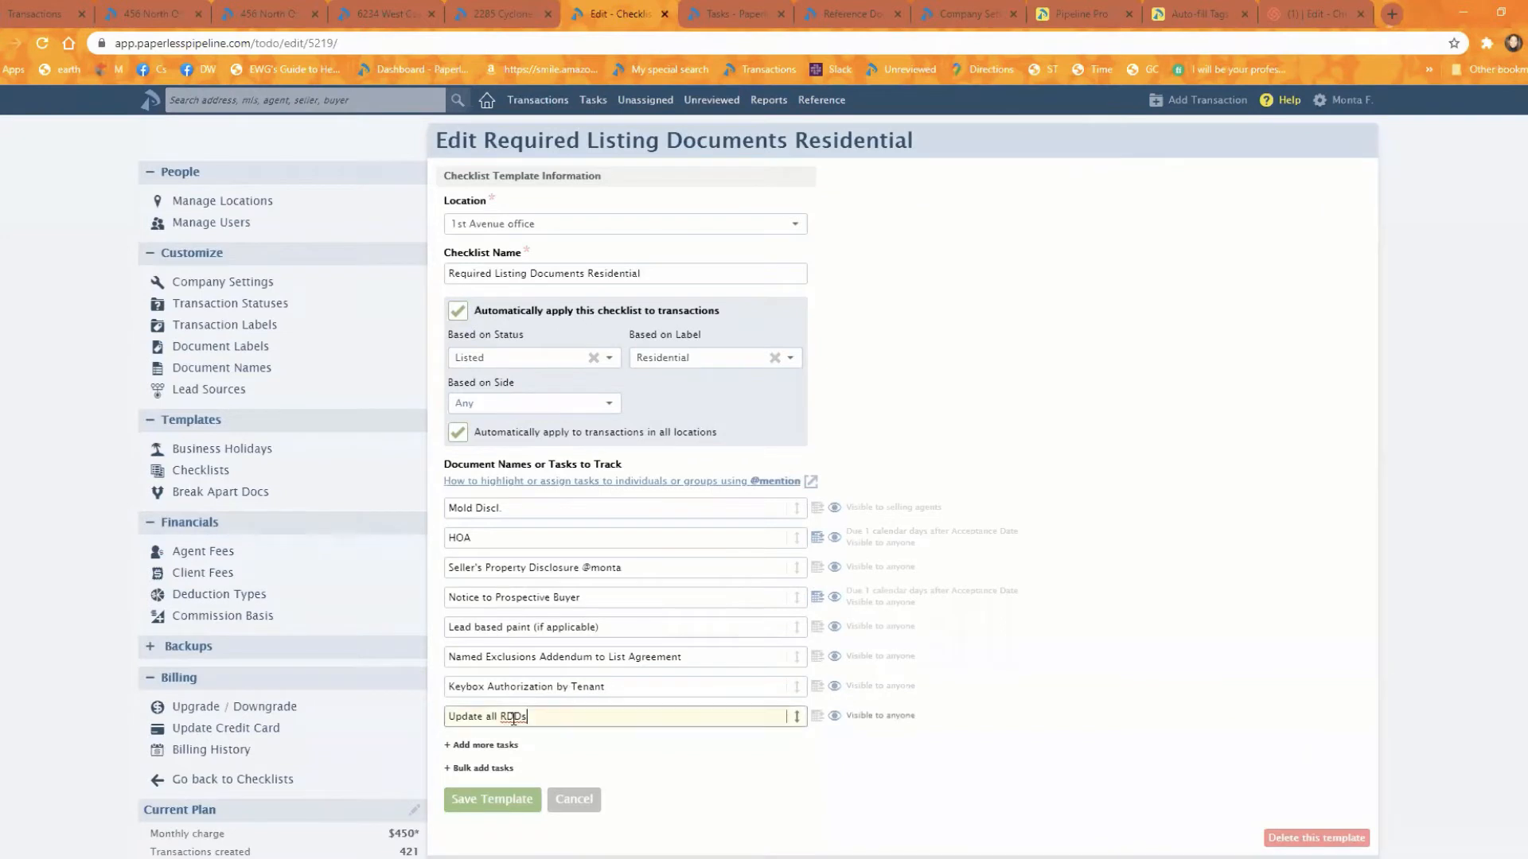
{"action": "type", "text": "Mold"}
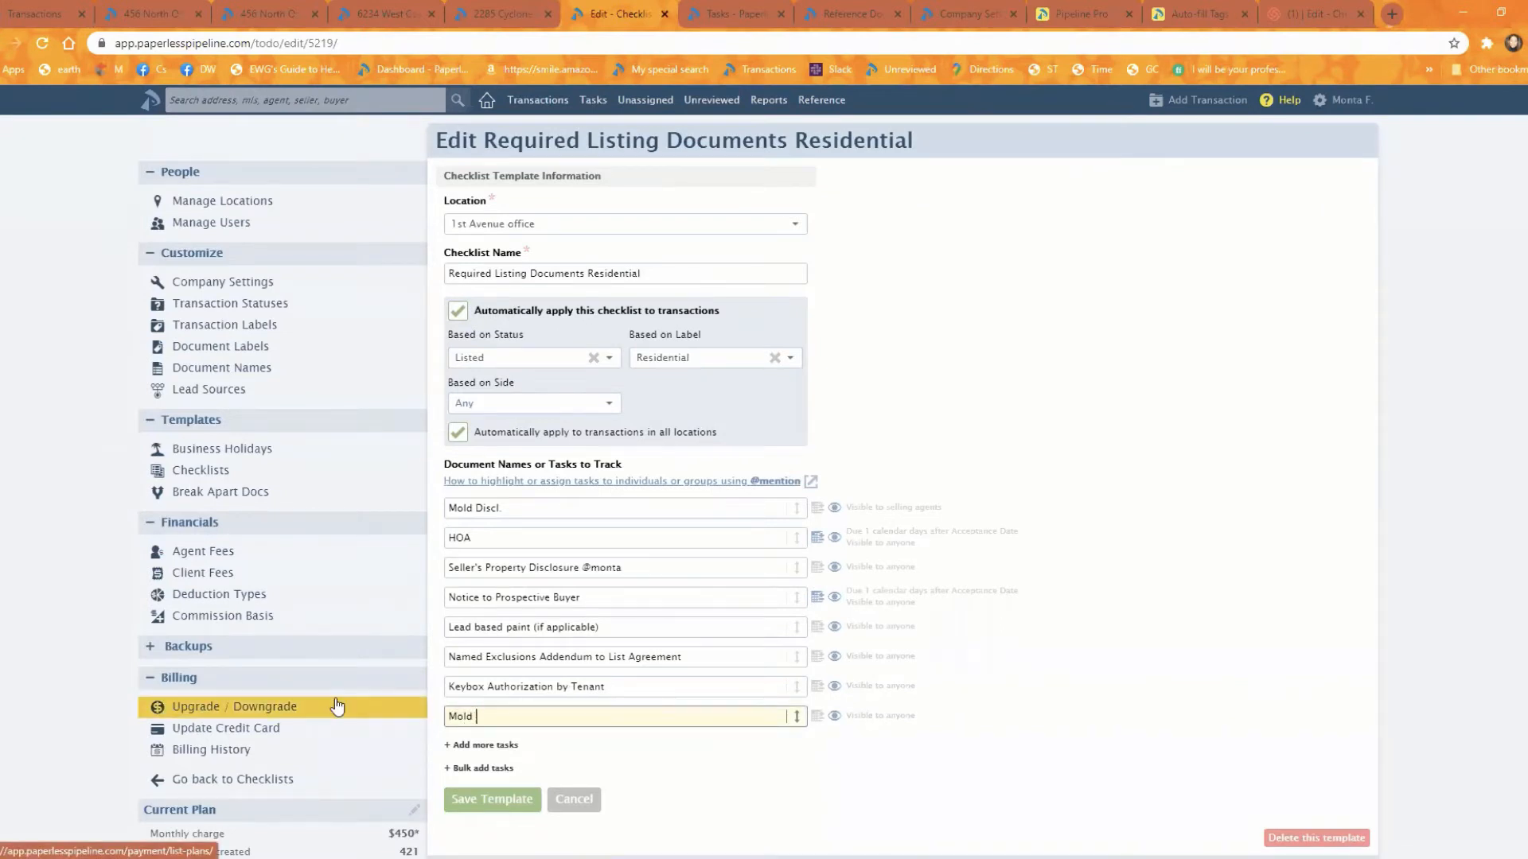
{"action": "type", "text": " Disclosure "}
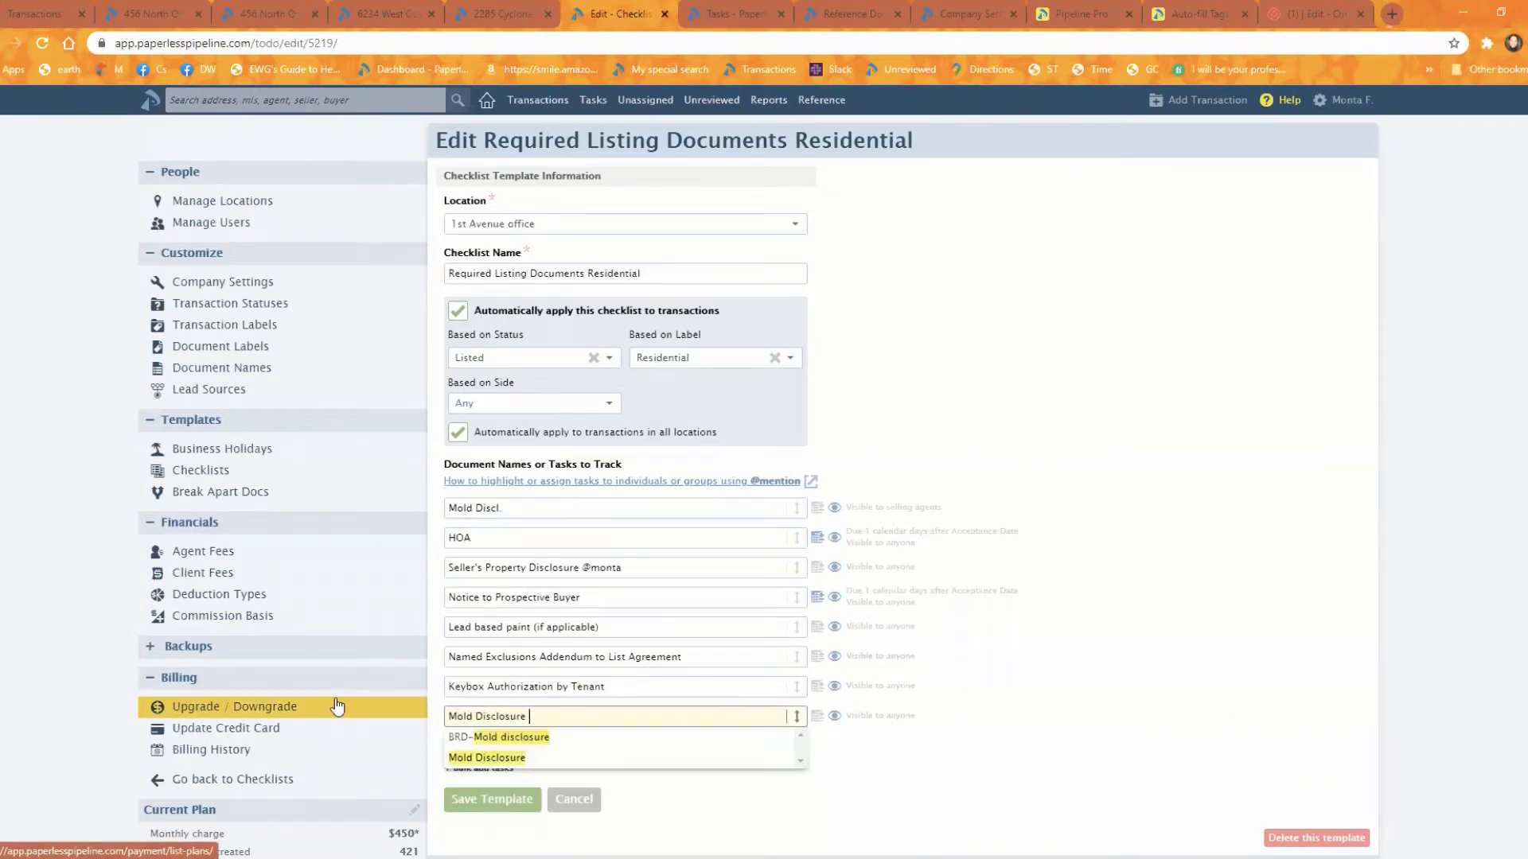
{"action": "type", "text": "-->"}
{"action": "key", "text": "ctrl+v"}
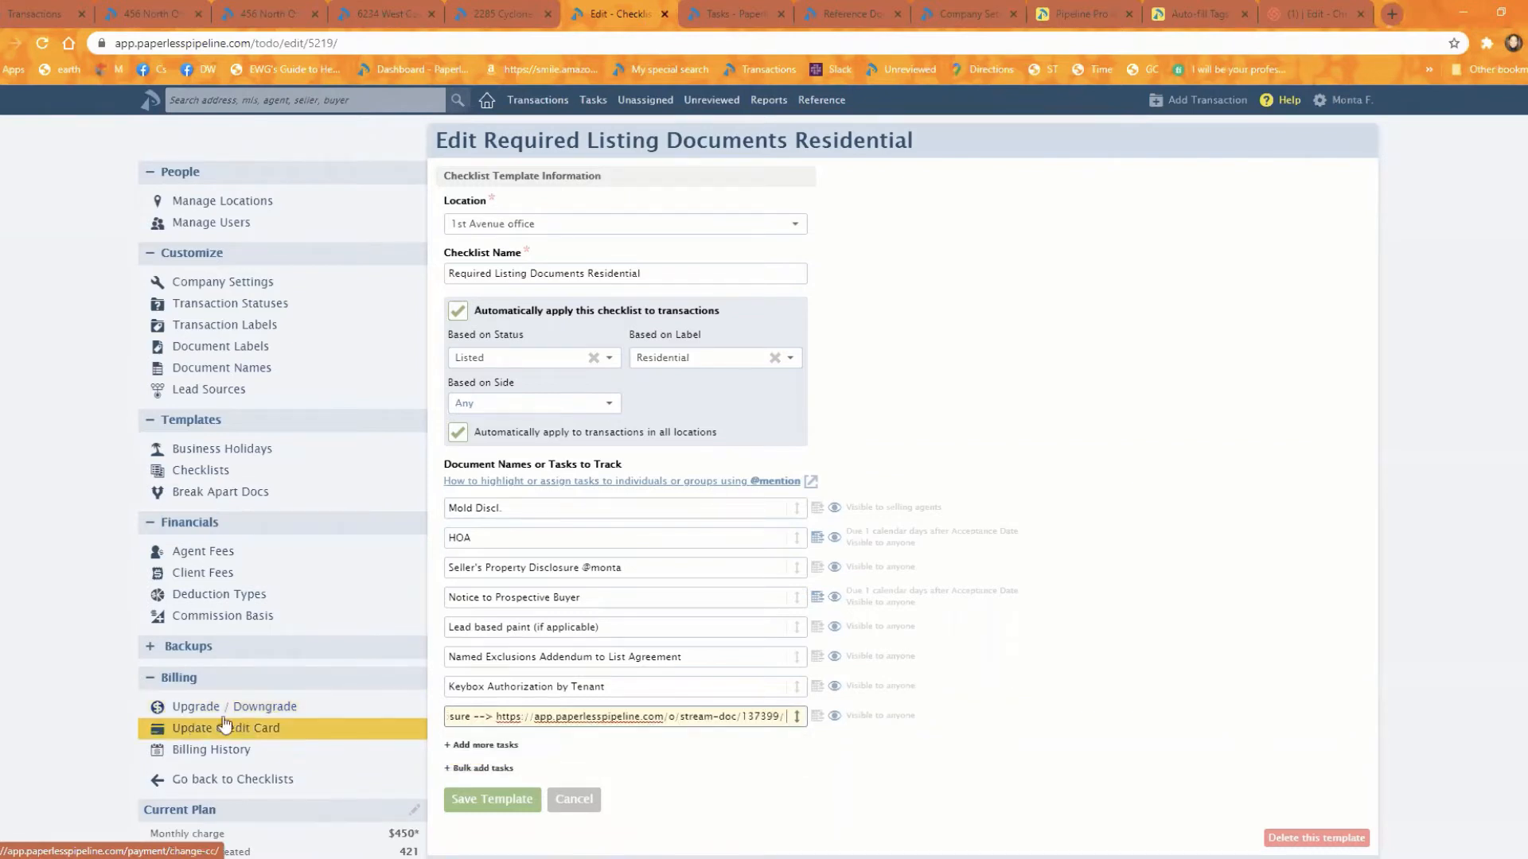
{"action": "key", "text": "shift+Tab"}
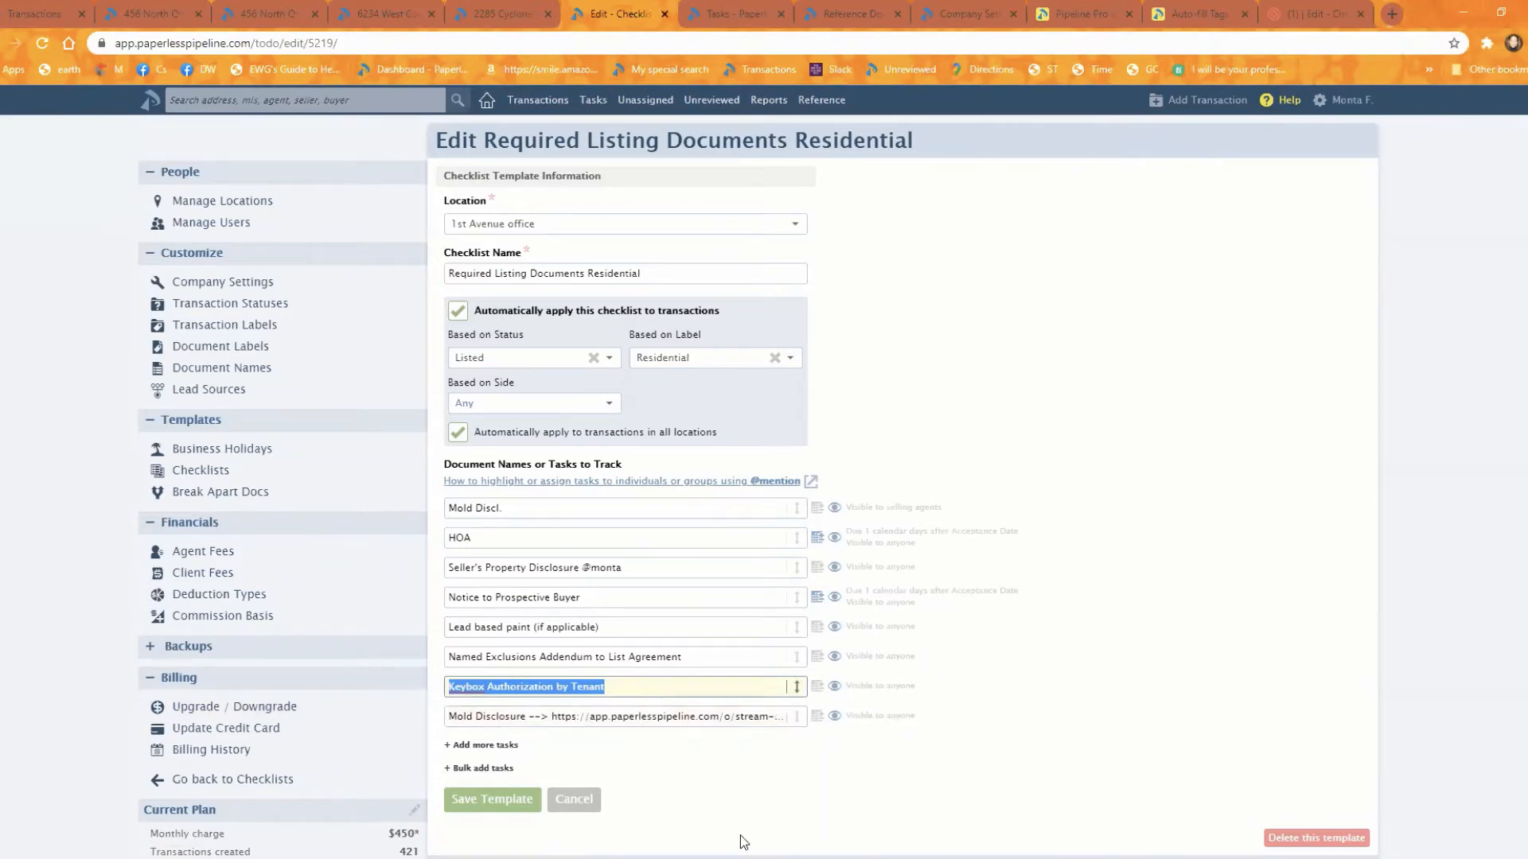
Step: Return to the North Orange Edwards transaction, open the link in its Mold Disclosure task and close the document after viewing it
{"action": "left_click", "coordinate": [140, 13]}
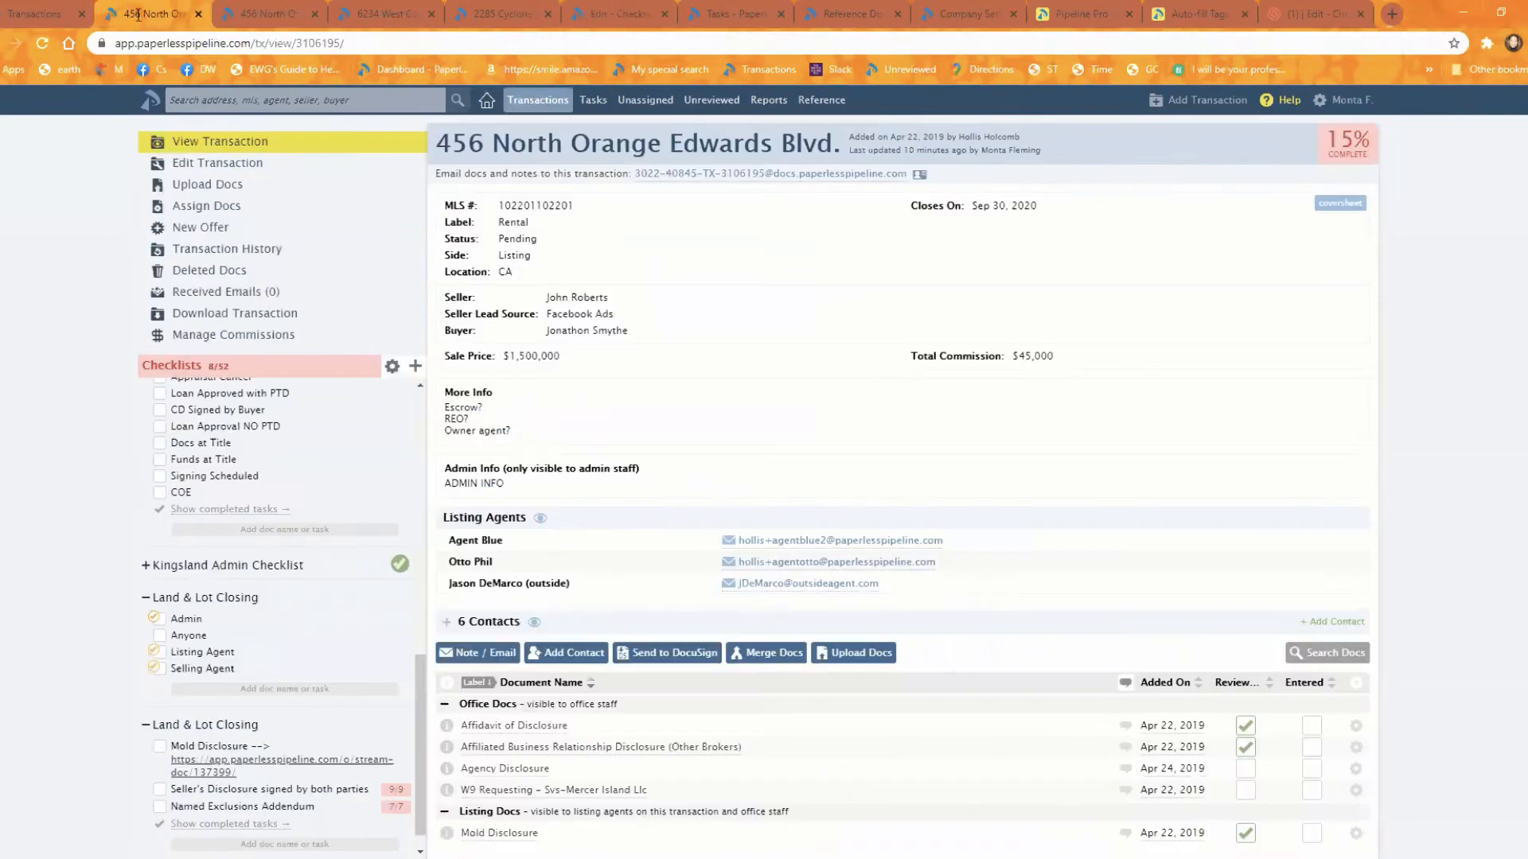
{"action": "left_click", "coordinate": [240, 765]}
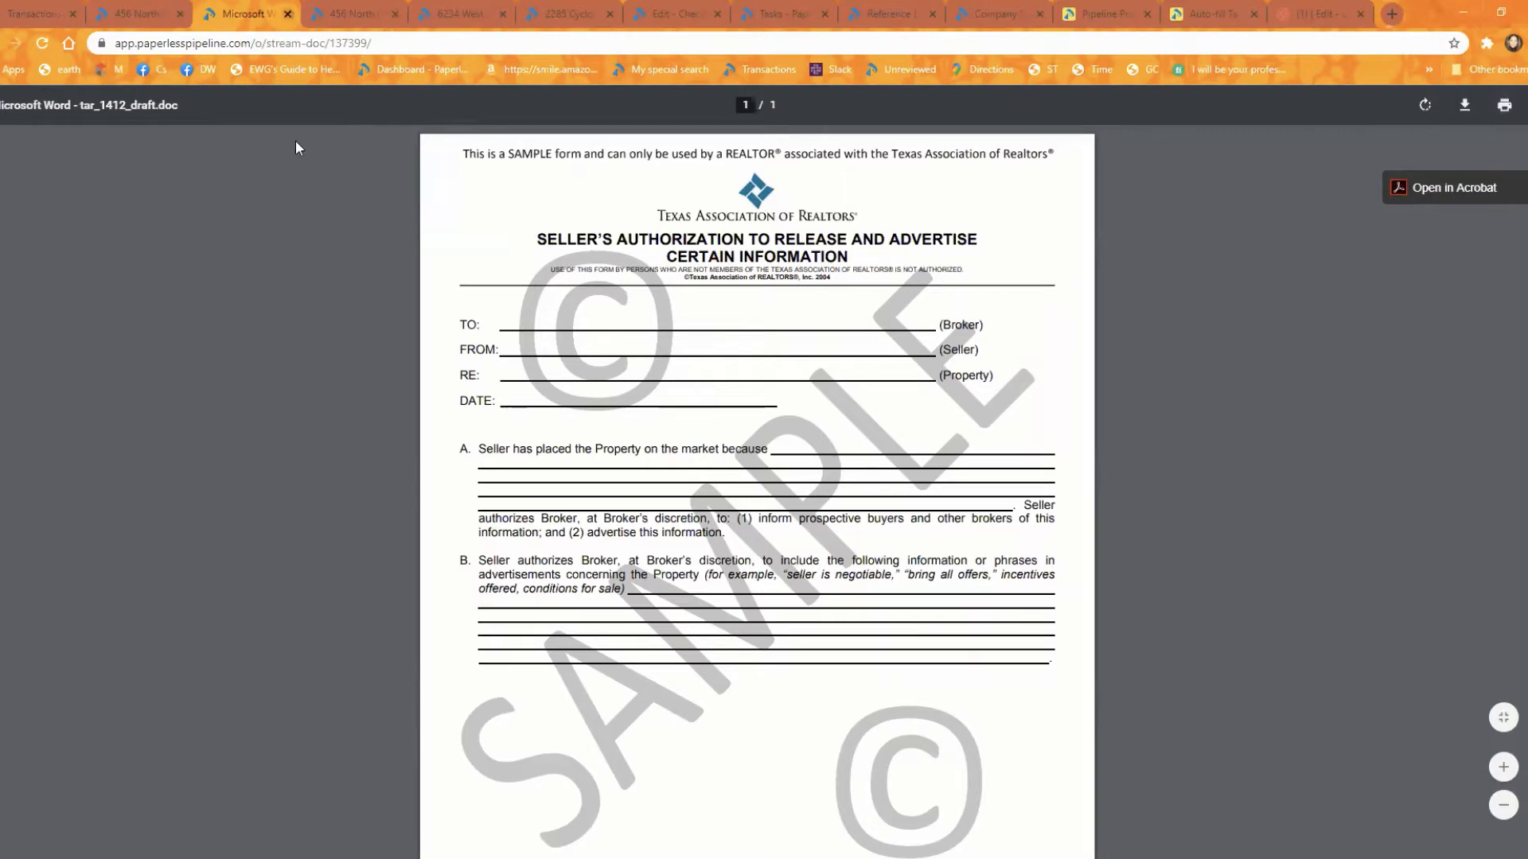
{"action": "key", "text": "ctrl+w"}
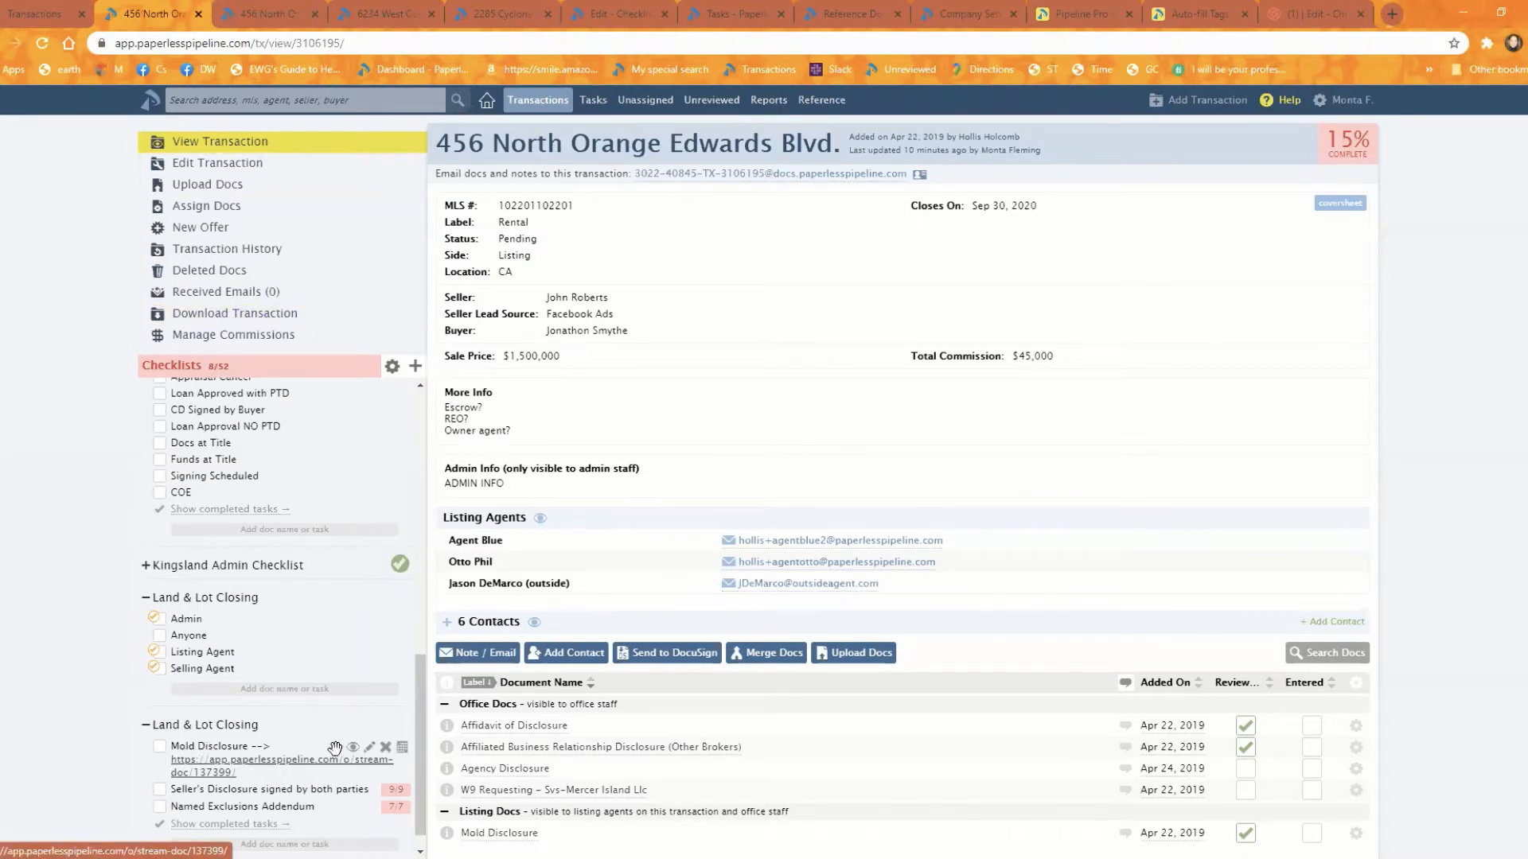
Step: Rewrite the Mold Disclosure task's name in capitals as "MOLD DISCLOSURE", keeping its document link, and save it
{"action": "left_click", "coordinate": [370, 752]}
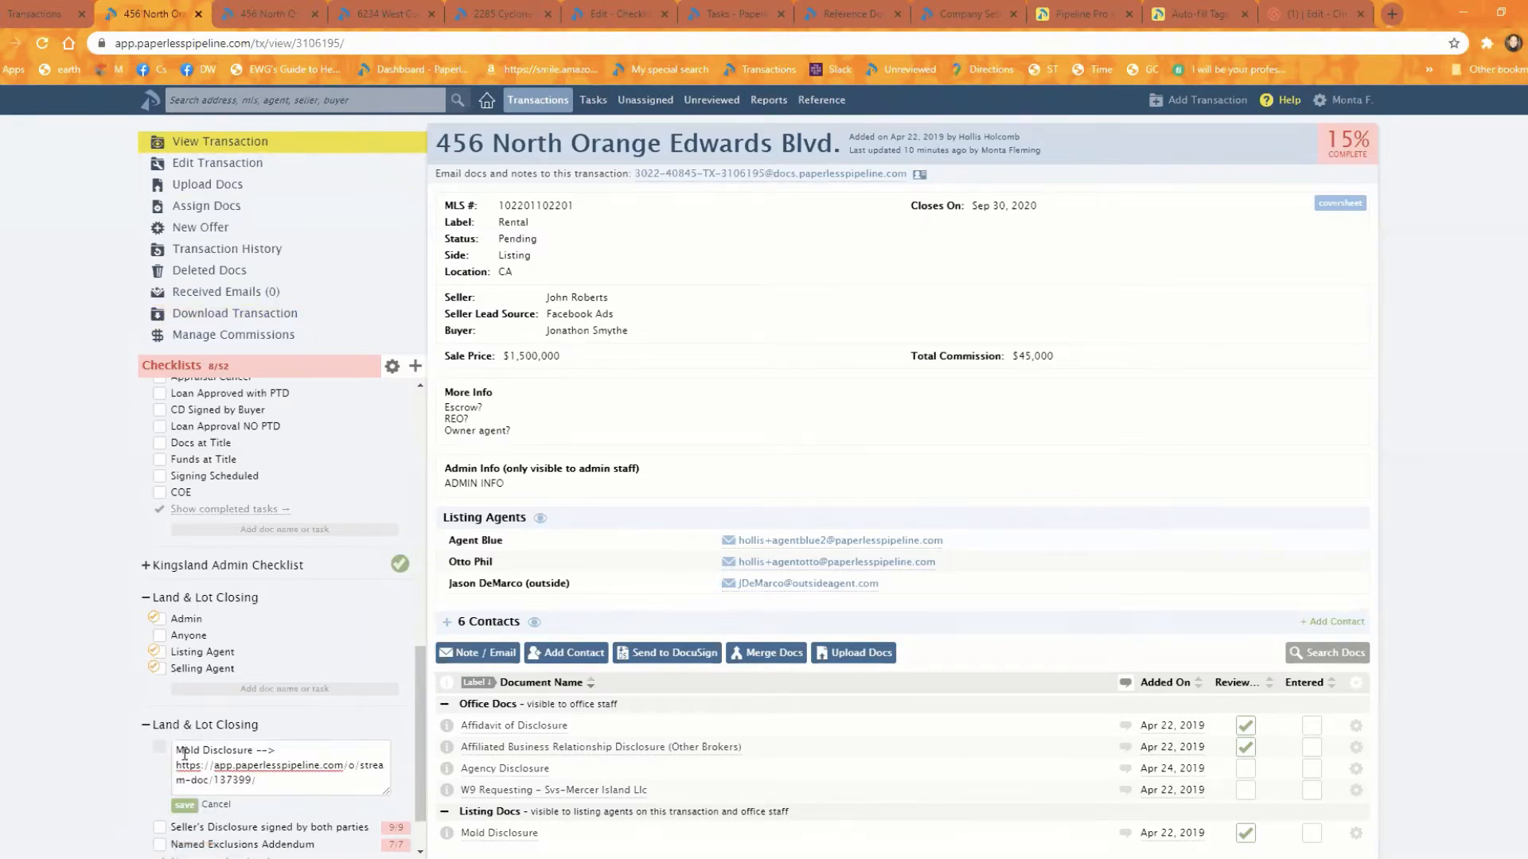
{"action": "left_click_drag", "start_coordinate": [176, 751], "coordinate": [230, 751]}
{"action": "type", "text": "MOLD DISCLOSURE"}
{"action": "key", "text": "Return"}
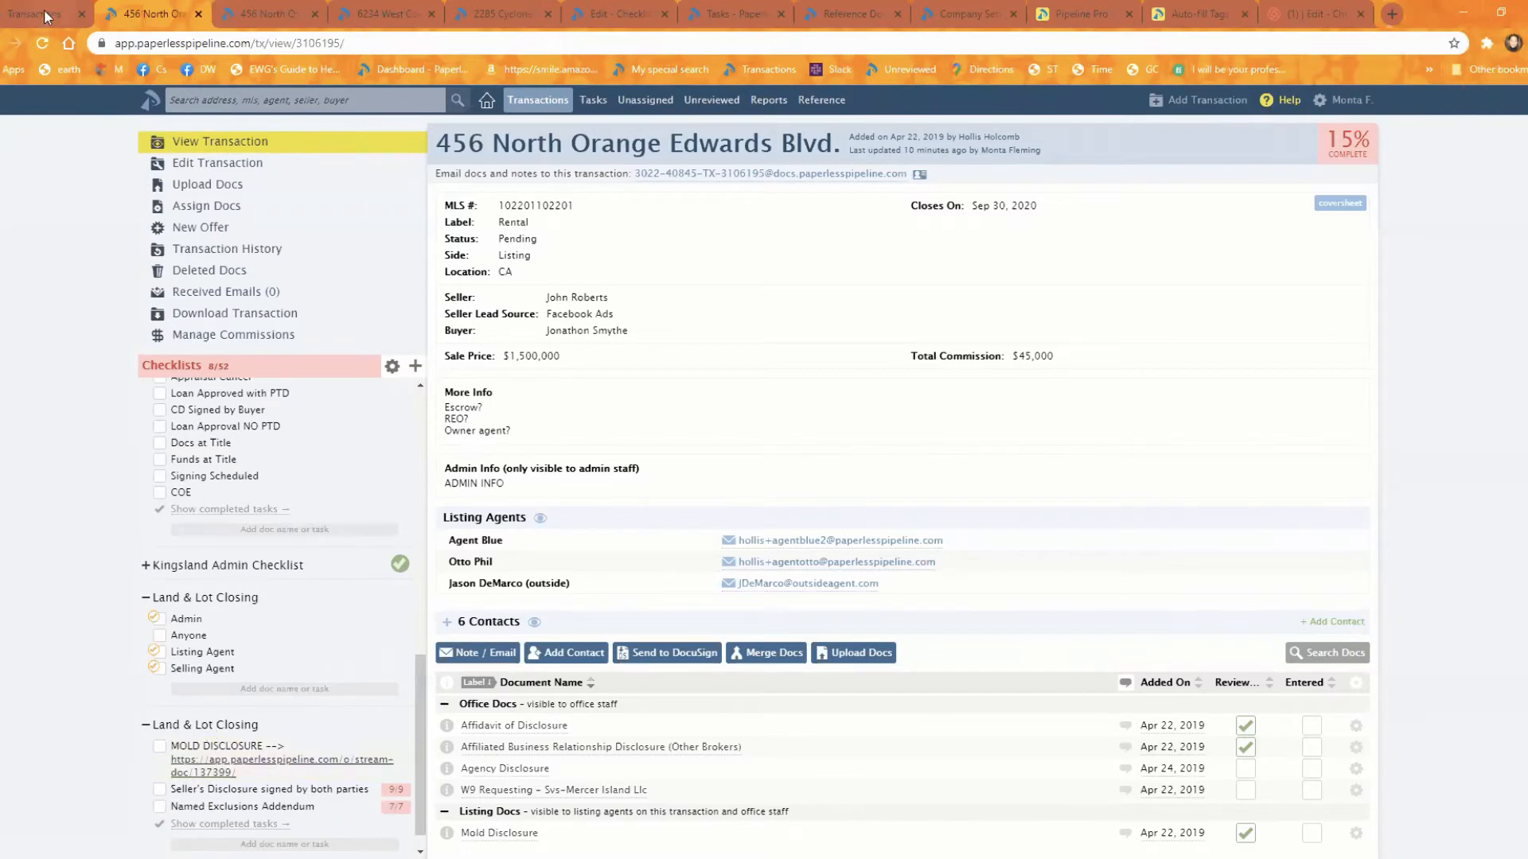
{"action": "left_click", "coordinate": [34, 13]}
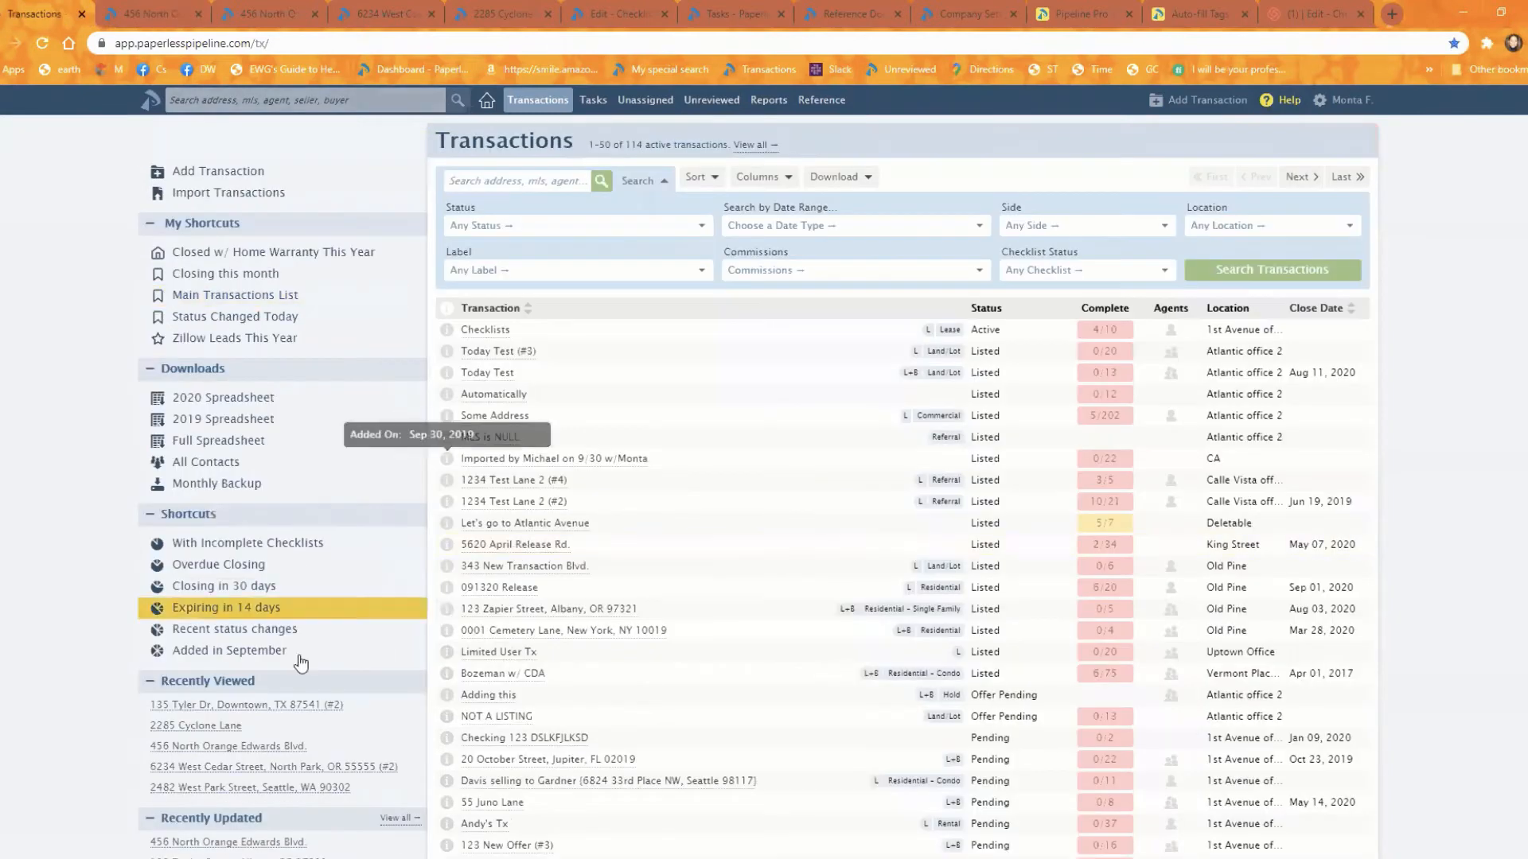
{"action": "left_click", "coordinate": [261, 708]}
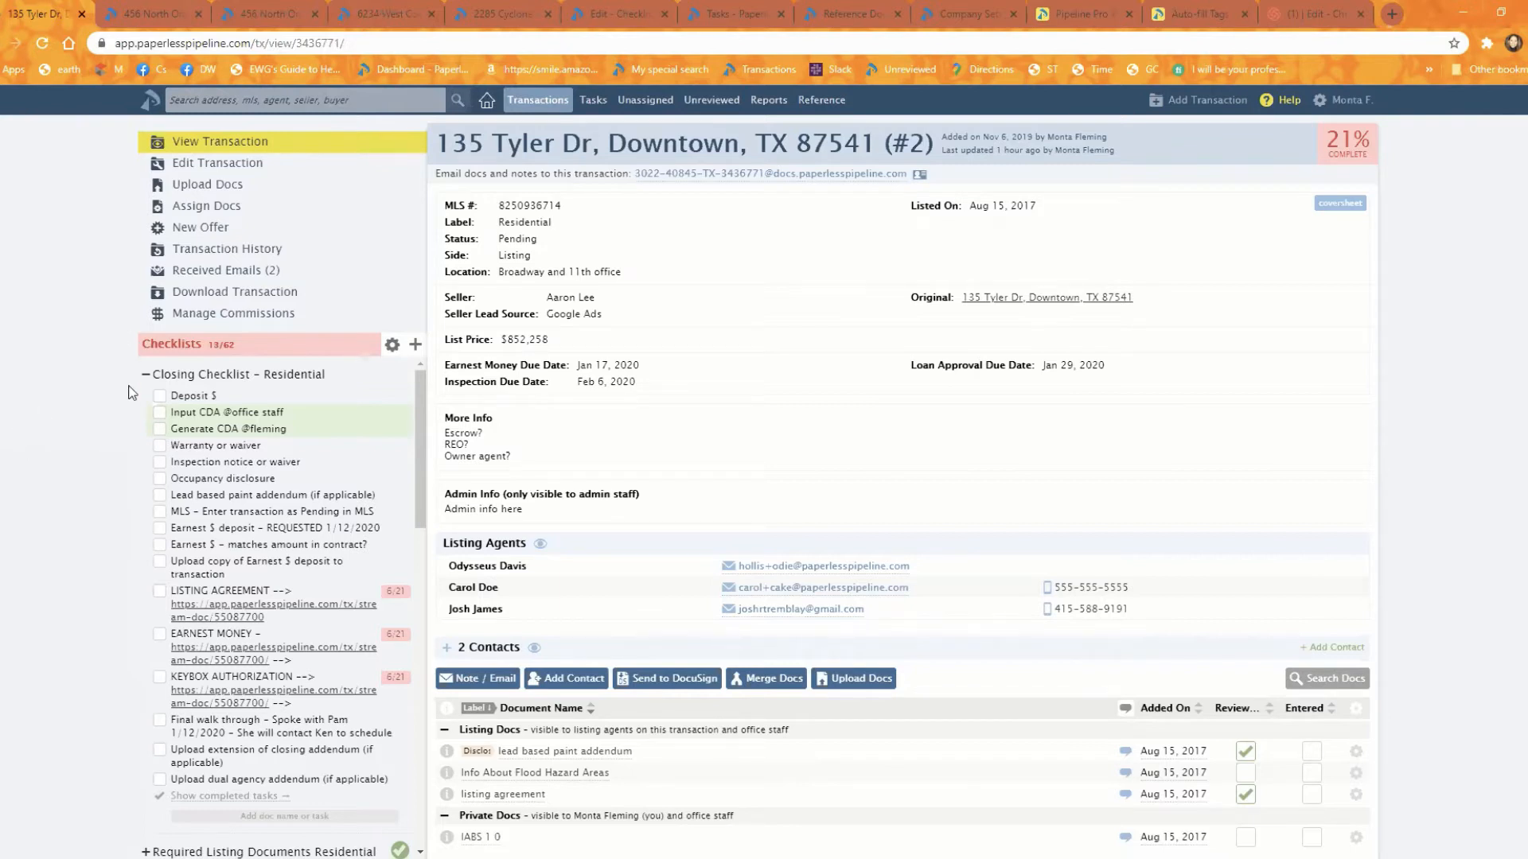
{"action": "left_click", "coordinate": [415, 348]}
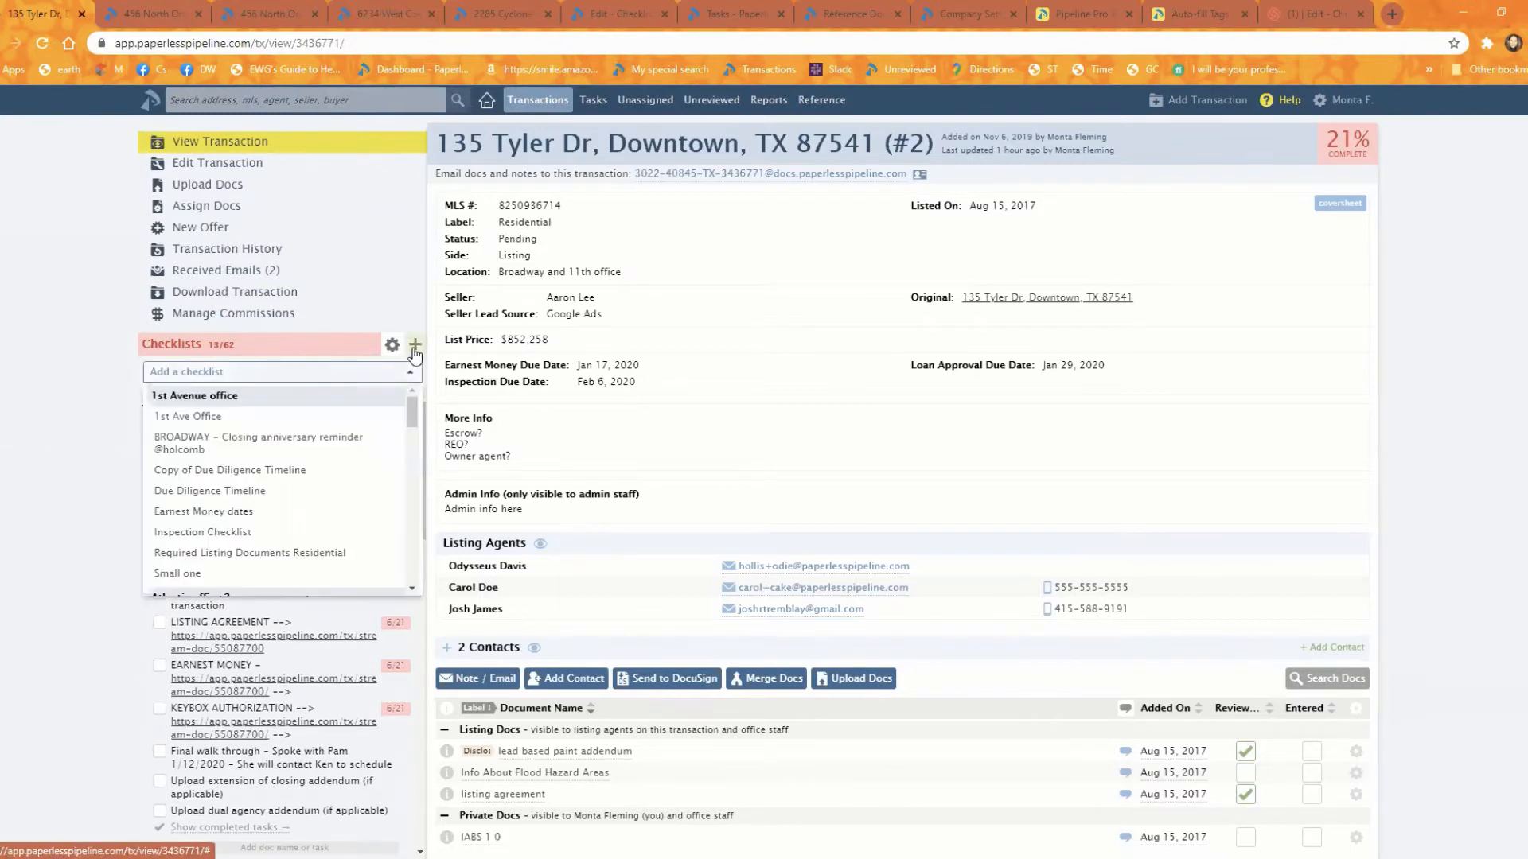
{"action": "left_click_drag", "start_coordinate": [415, 412], "coordinate": [388, 387]}
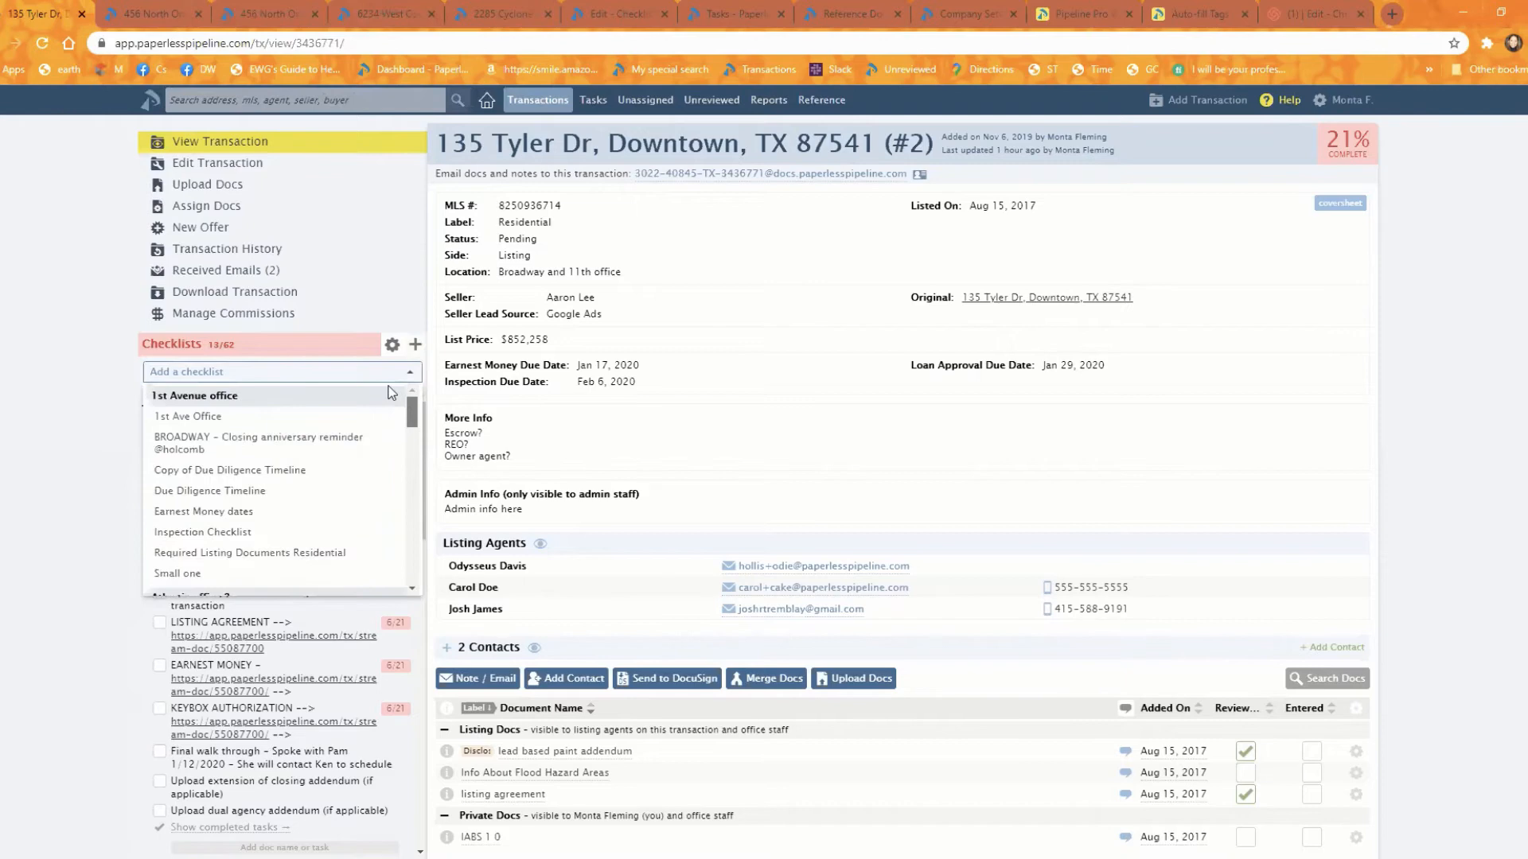
{"action": "left_click", "coordinate": [84, 462]}
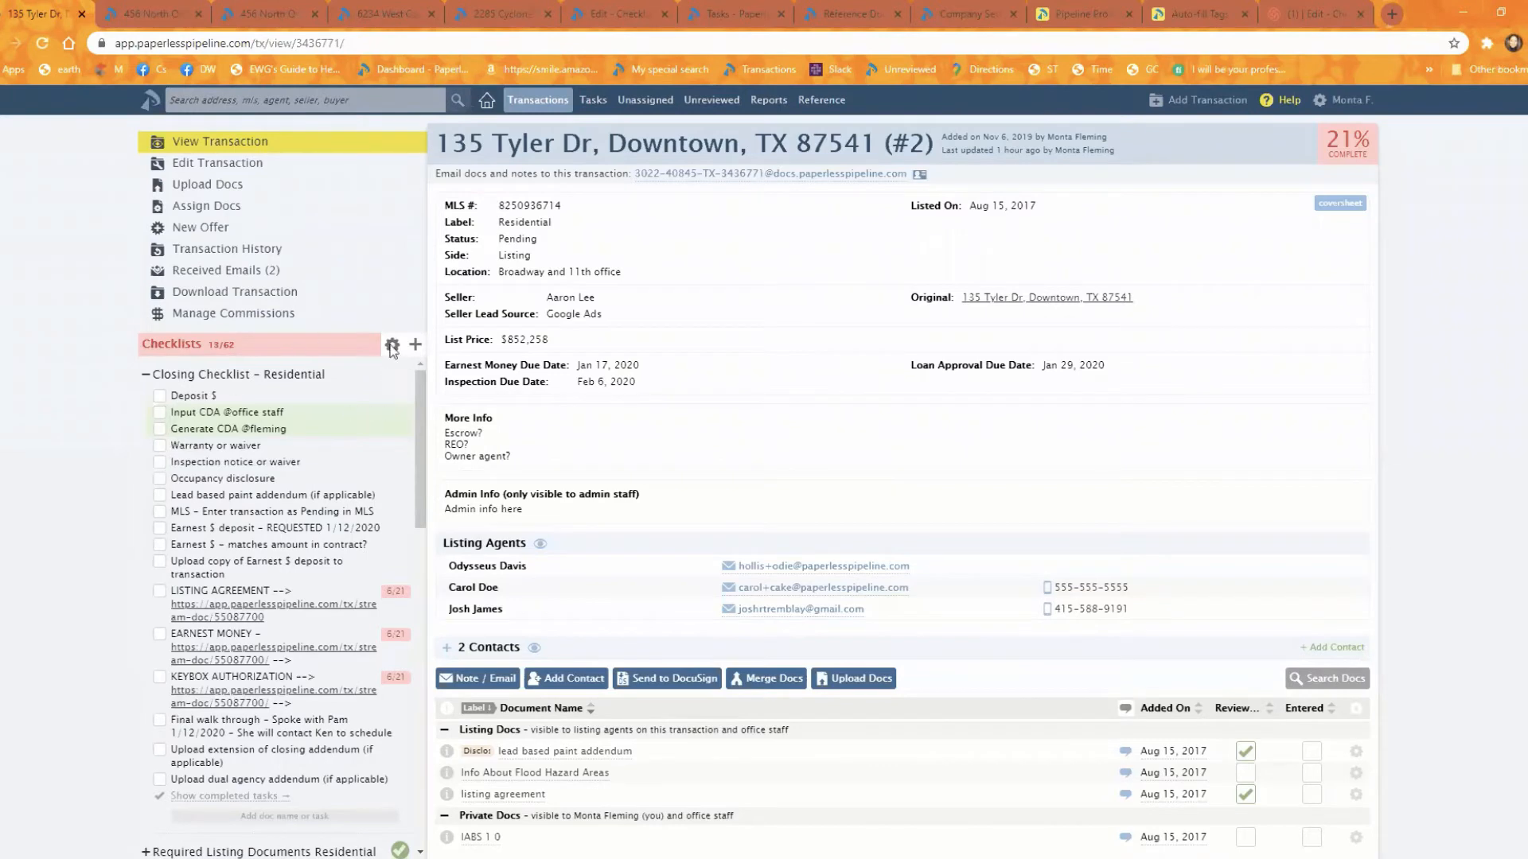
{"action": "left_click", "coordinate": [415, 345]}
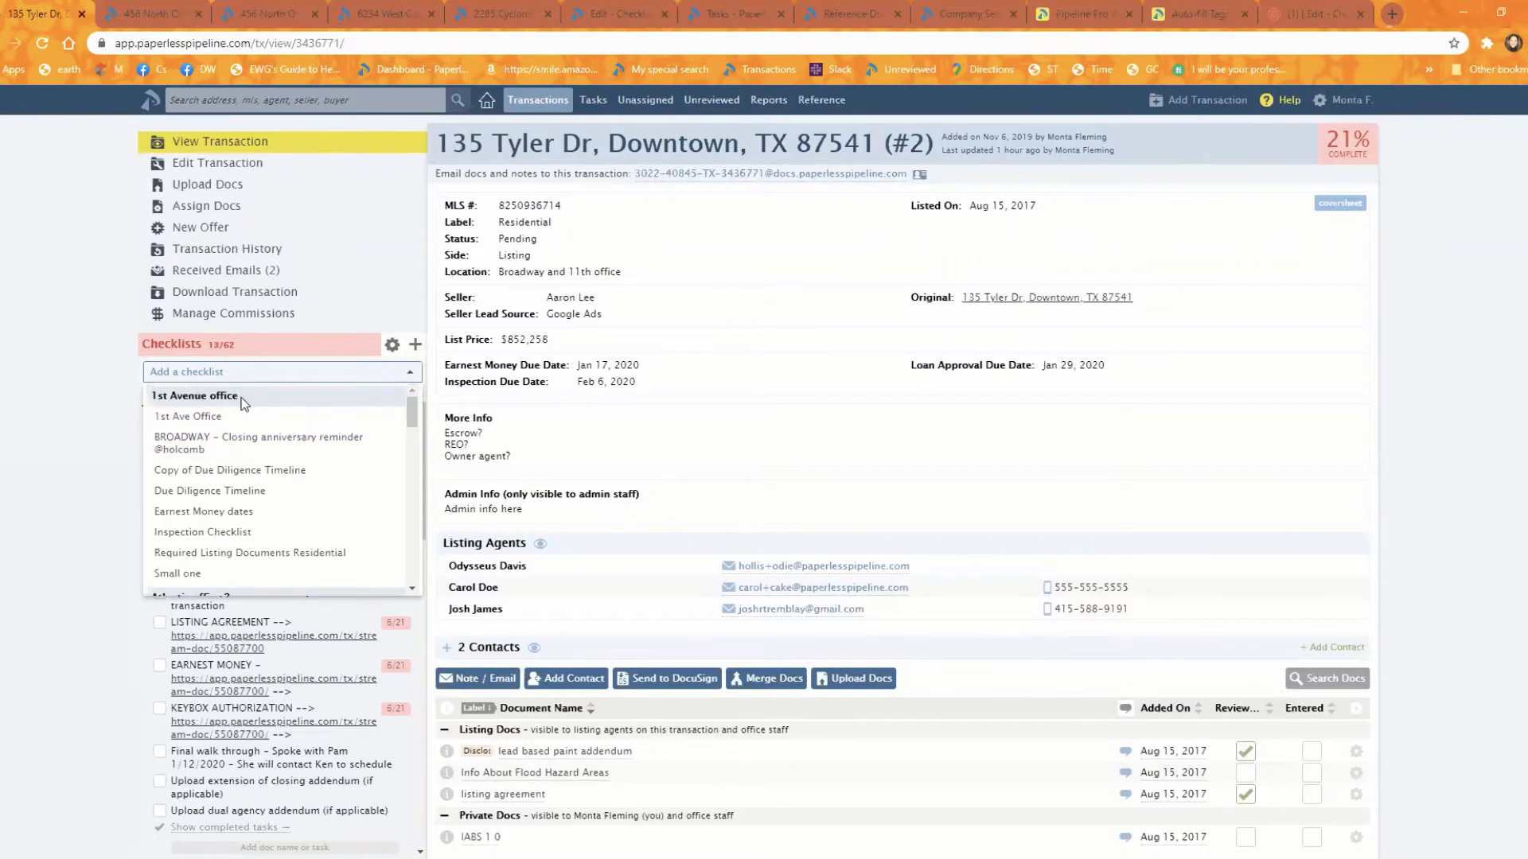
{"action": "left_click_drag", "start_coordinate": [411, 409], "coordinate": [434, 378]}
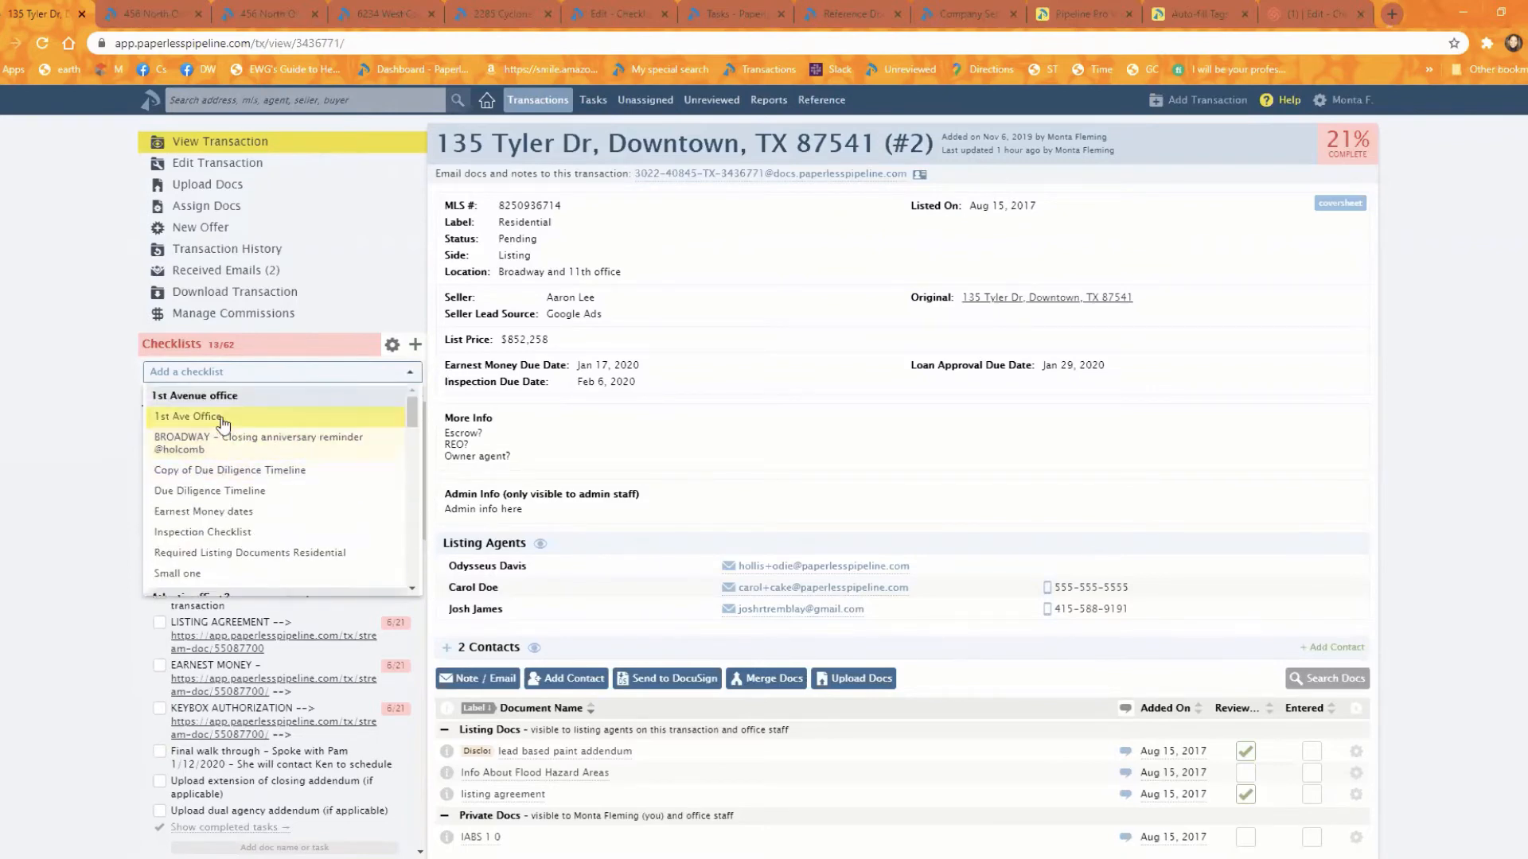
{"action": "left_click", "coordinate": [264, 416]}
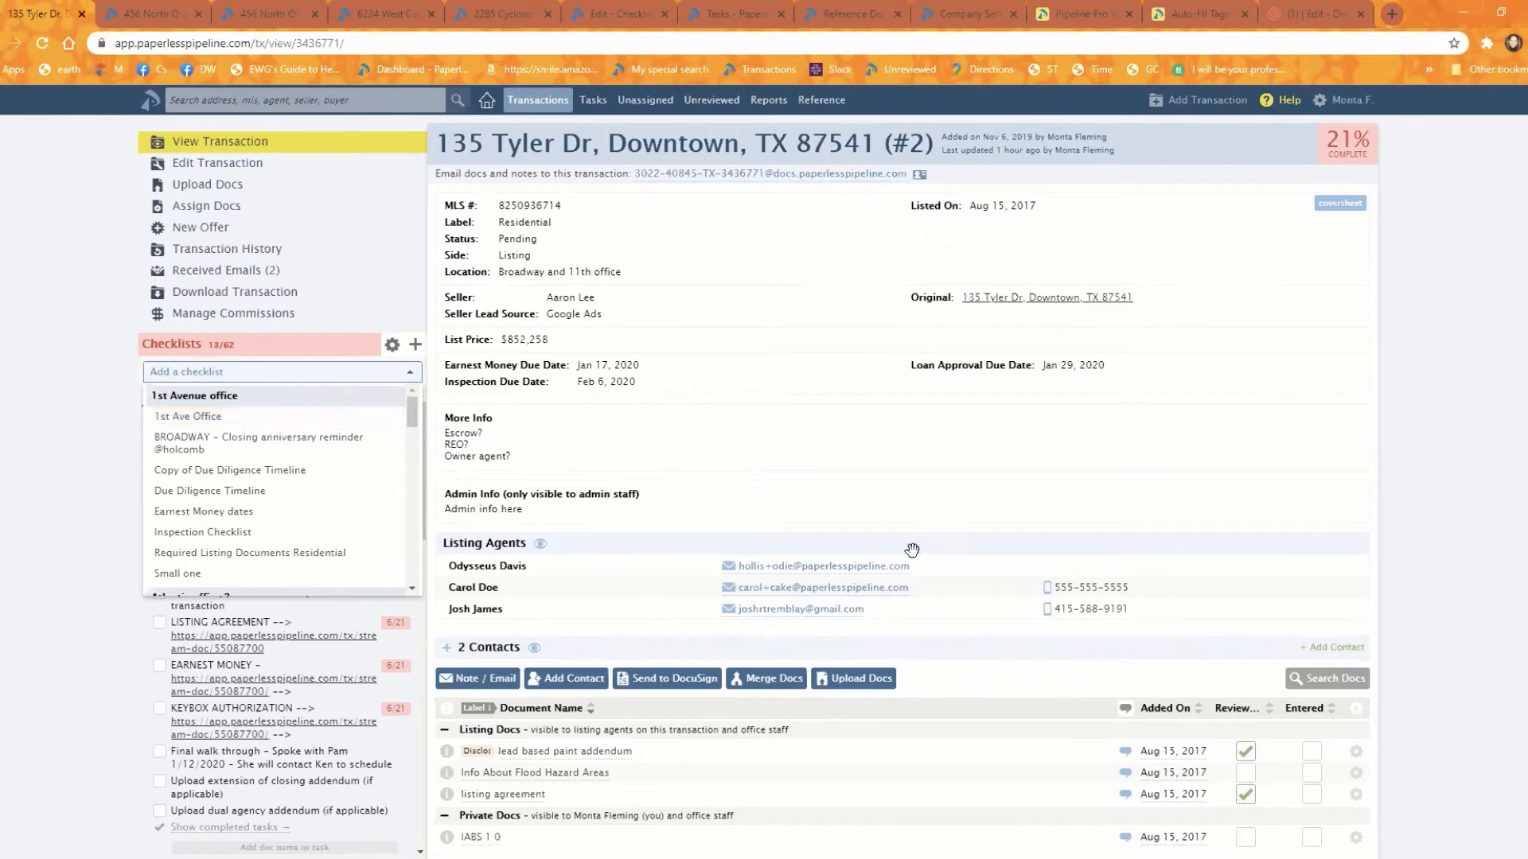
{"action": "scroll", "coordinate": [825, 726], "scroll_direction": "down", "scroll_amount": 3}
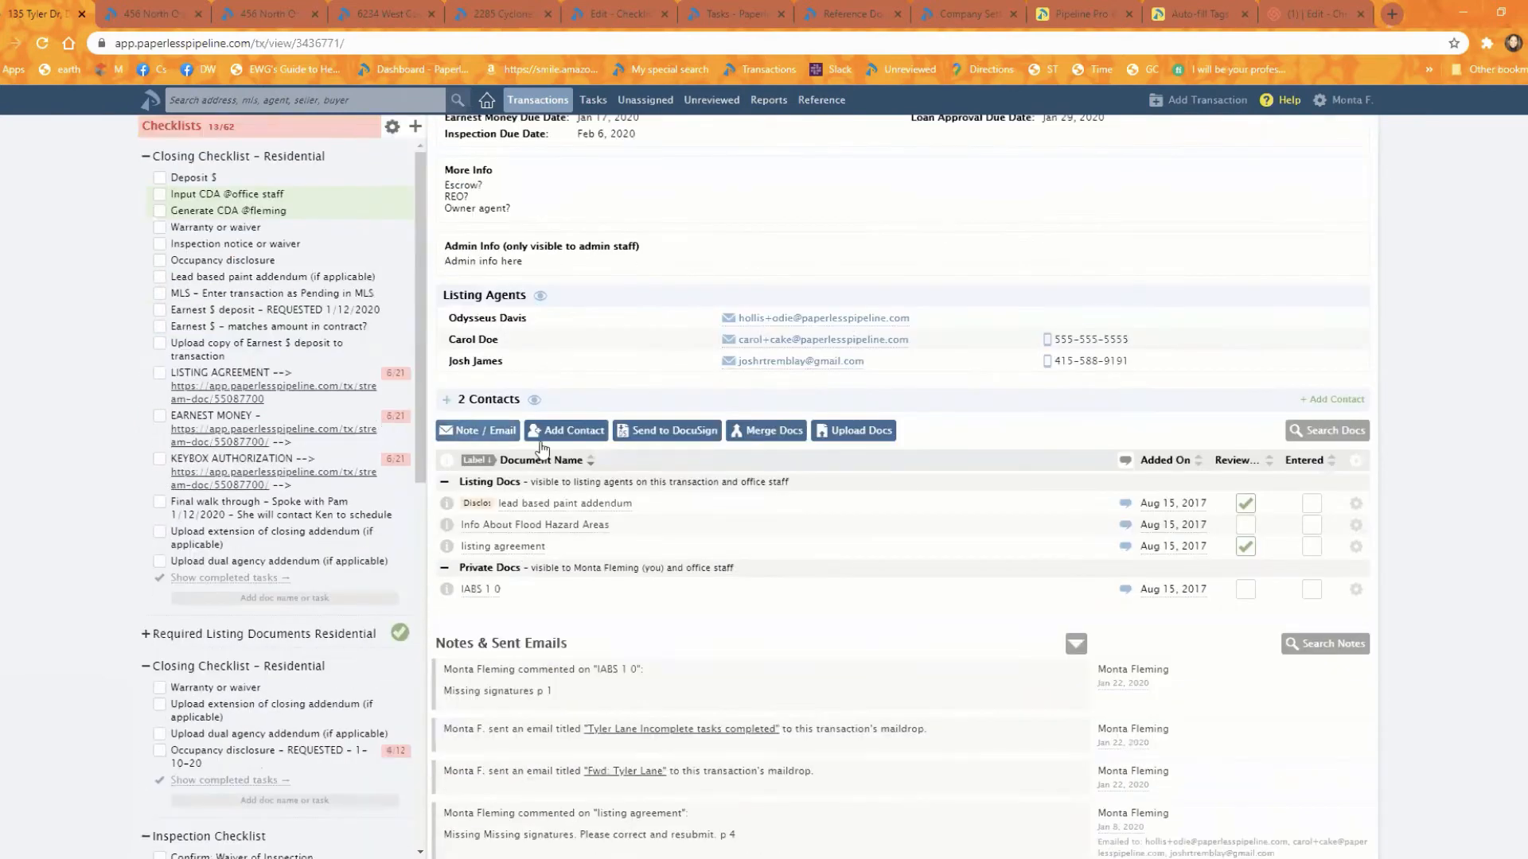
{"action": "left_click", "coordinate": [477, 434]}
{"action": "scroll", "coordinate": [1058, 582], "scroll_direction": "down", "scroll_amount": 3}
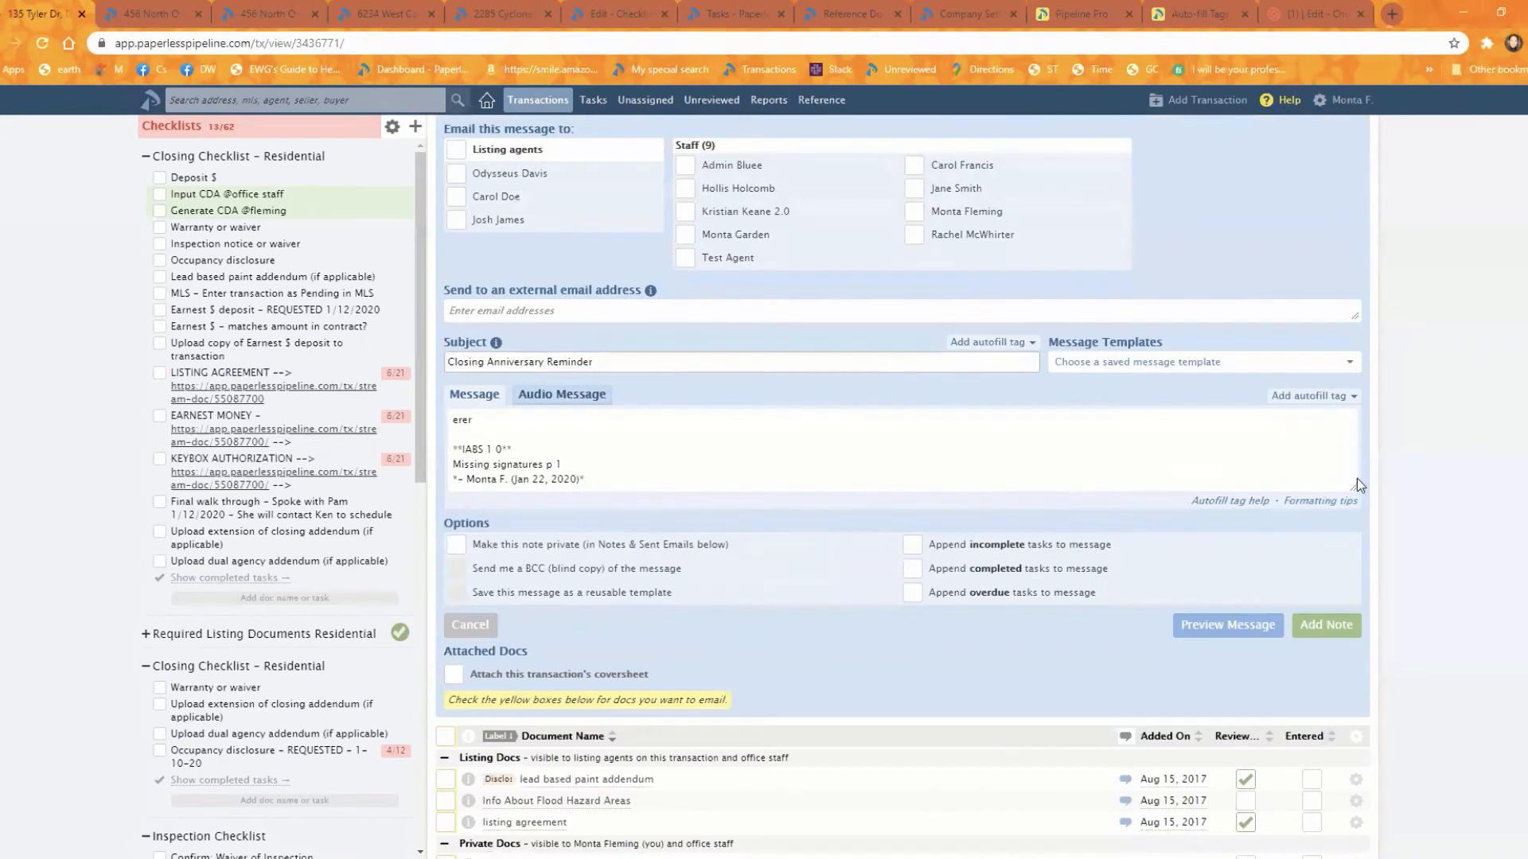
{"action": "left_click_drag", "start_coordinate": [1350, 484], "coordinate": [1357, 663]}
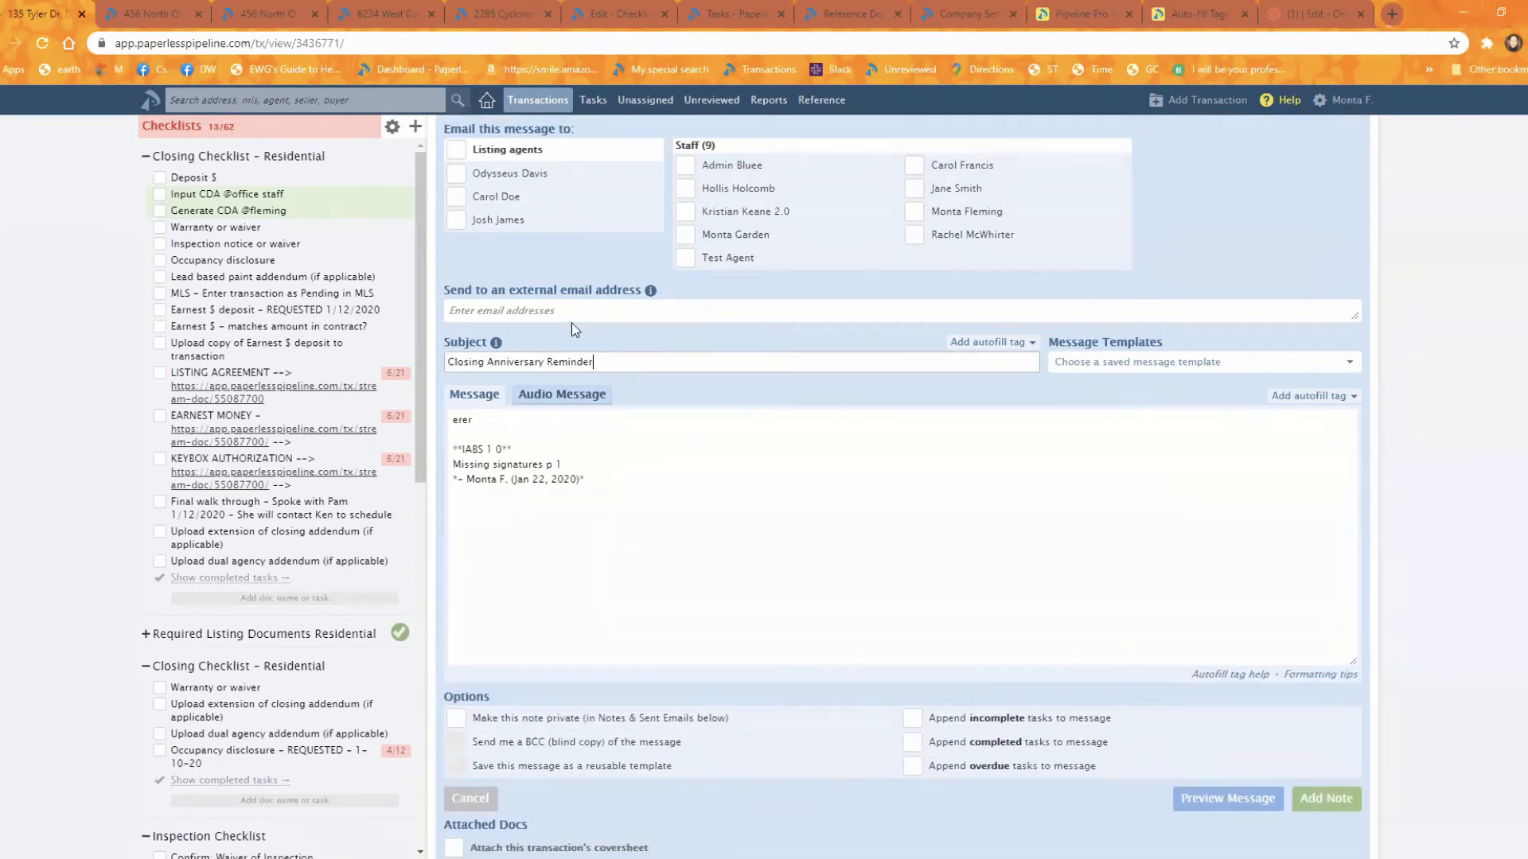
Step: Open the North Orange Edwards transaction's note and email form with an enlarged message box and bring up the saved message templates
{"action": "left_click", "coordinate": [116, 14]}
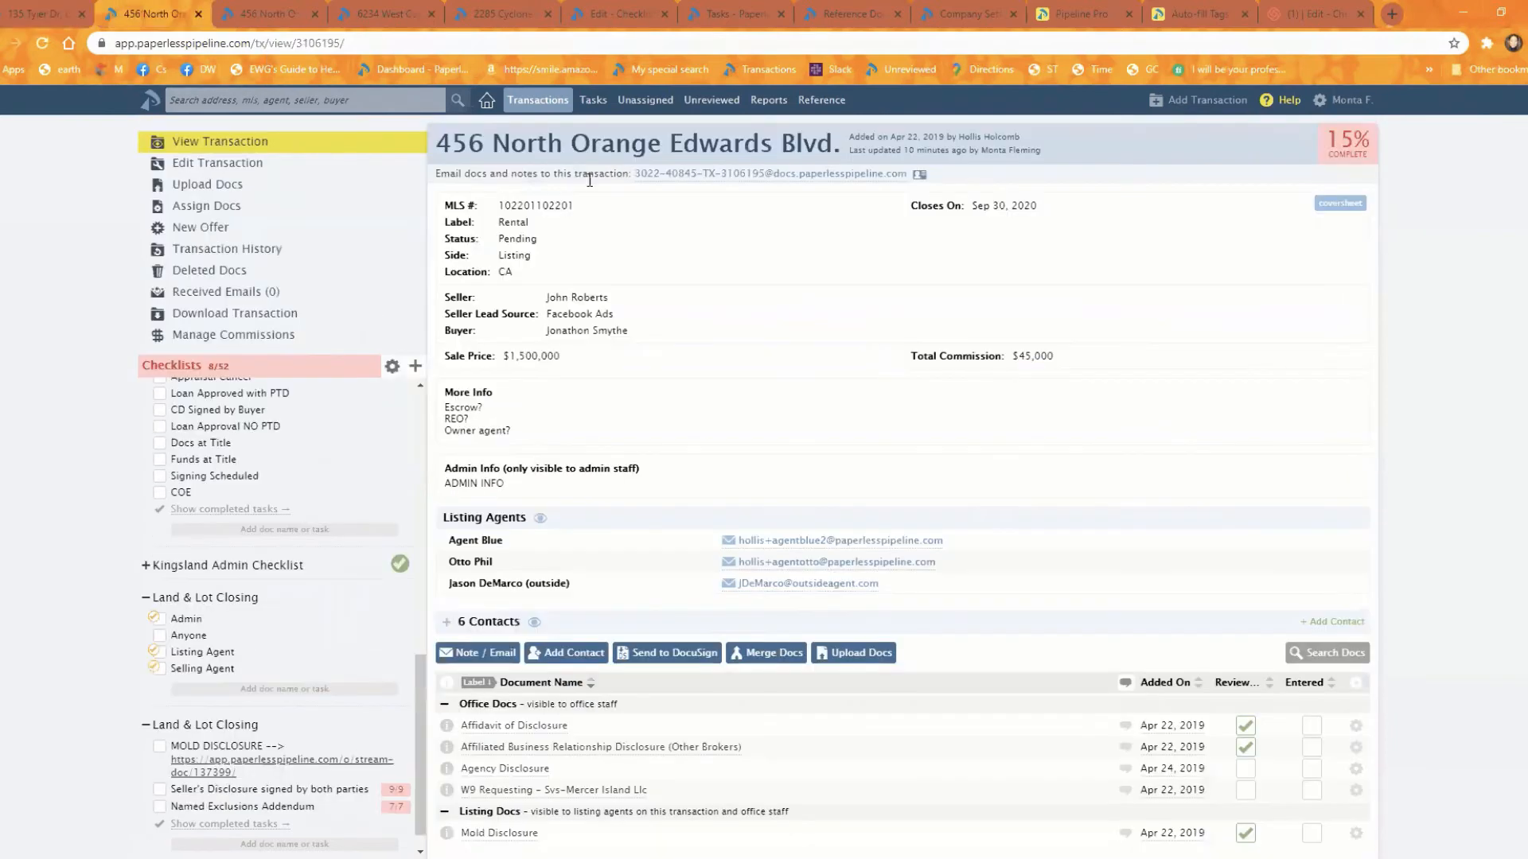
{"action": "scroll", "coordinate": [505, 512], "scroll_direction": "down", "scroll_amount": 4}
{"action": "left_click", "coordinate": [477, 322]}
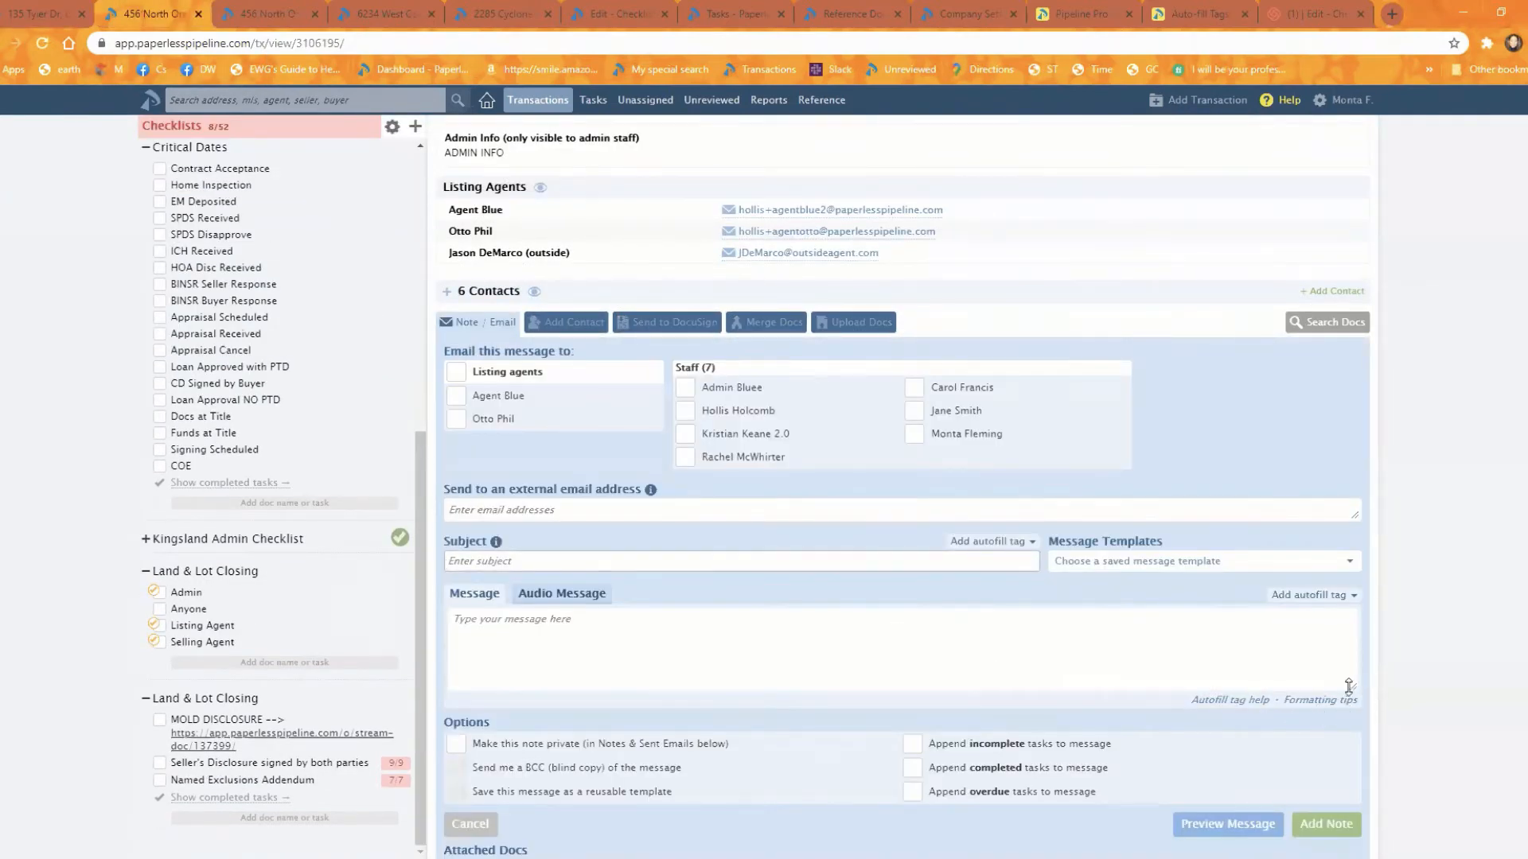
{"action": "left_click_drag", "start_coordinate": [1350, 685], "coordinate": [1350, 792]}
{"action": "scroll", "coordinate": [1324, 757], "scroll_direction": "down", "scroll_amount": 3}
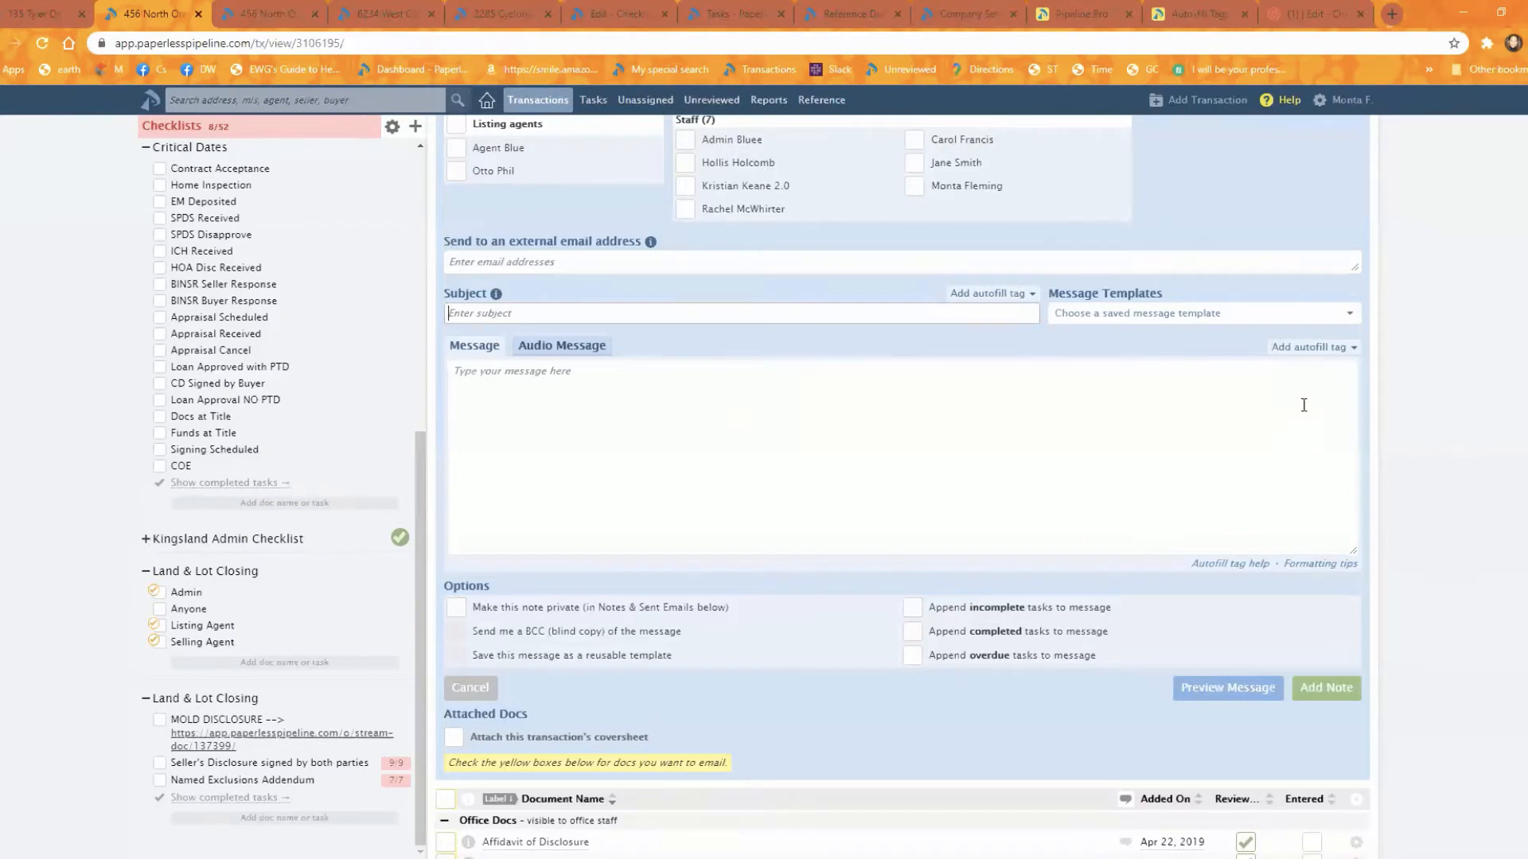
{"action": "left_click", "coordinate": [1281, 315]}
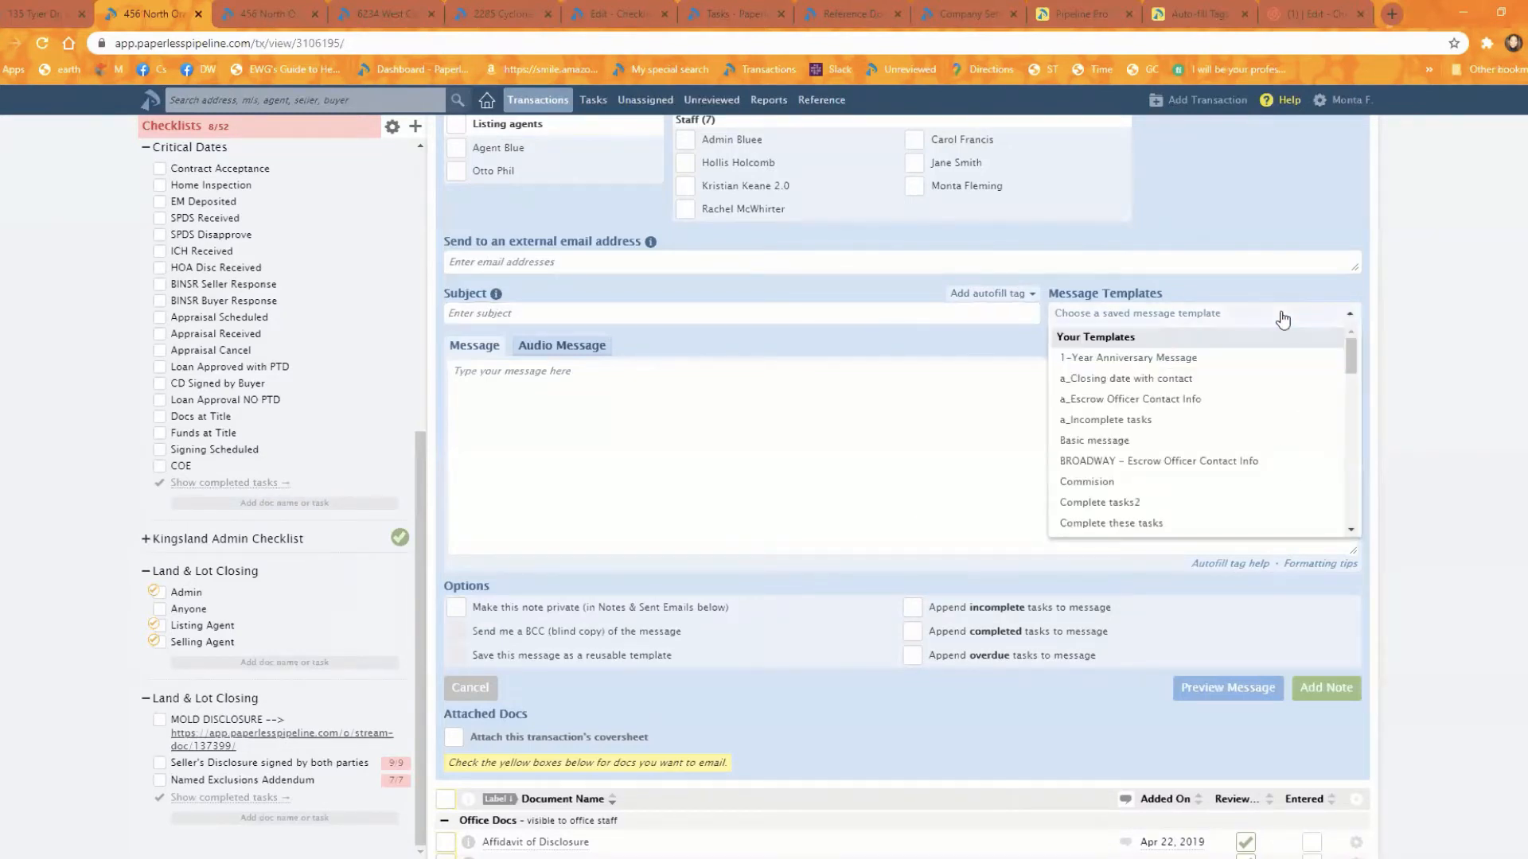
{"action": "type", "text": "clos"}
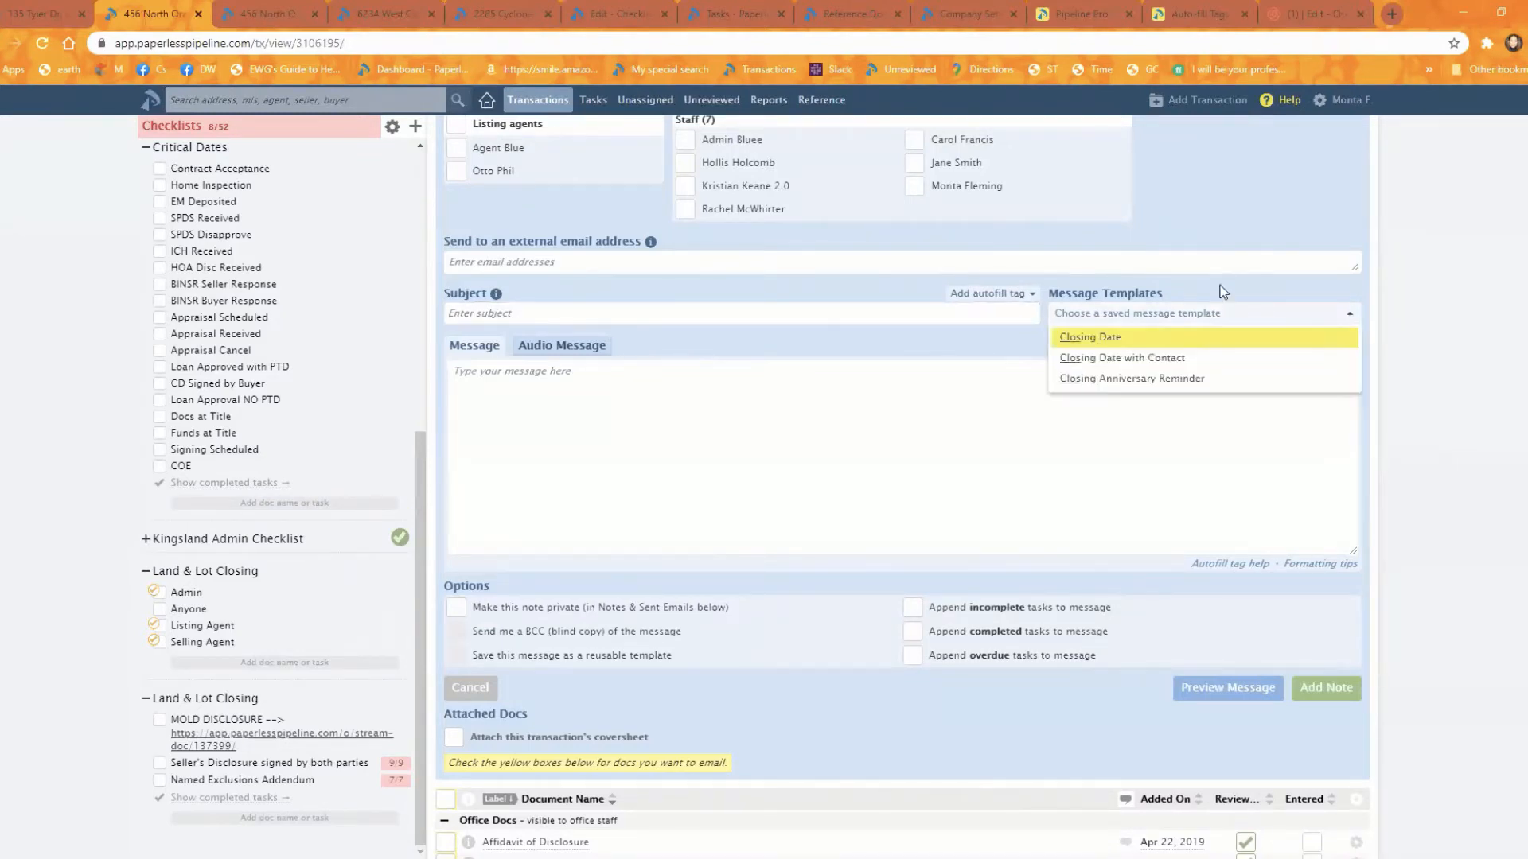
{"action": "key", "text": "BackSpace"}
{"action": "key", "text": "BackSpace"}
{"action": "key", "text": "BackSpace"}
{"action": "key", "text": "BackSpace"}
{"action": "type", "text": "imp"}
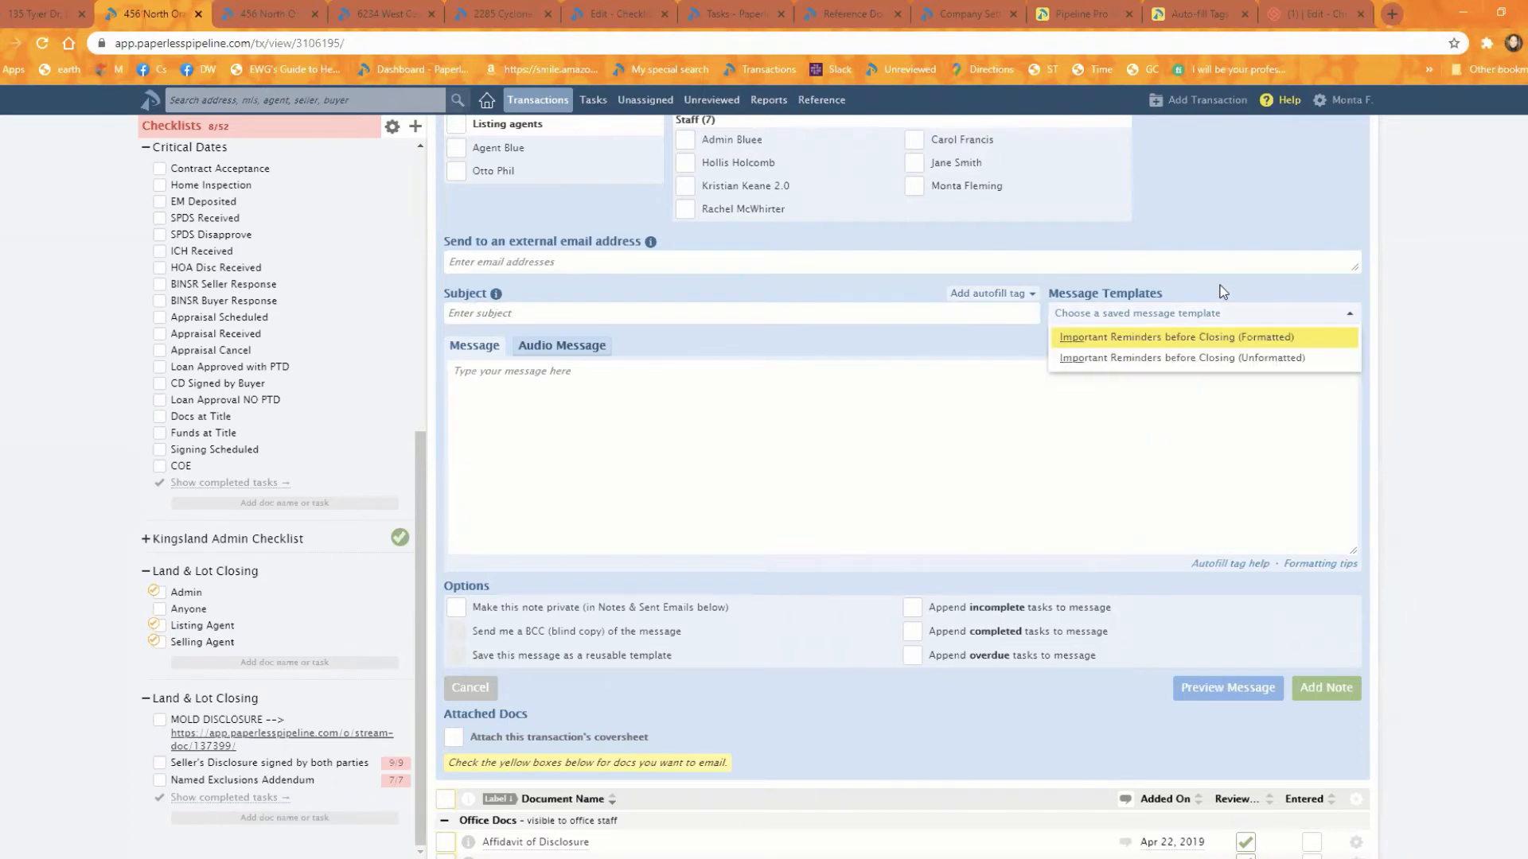
{"action": "key", "text": "BackSpace"}
{"action": "key", "text": "BackSpace"}
{"action": "key", "text": "BackSpace"}
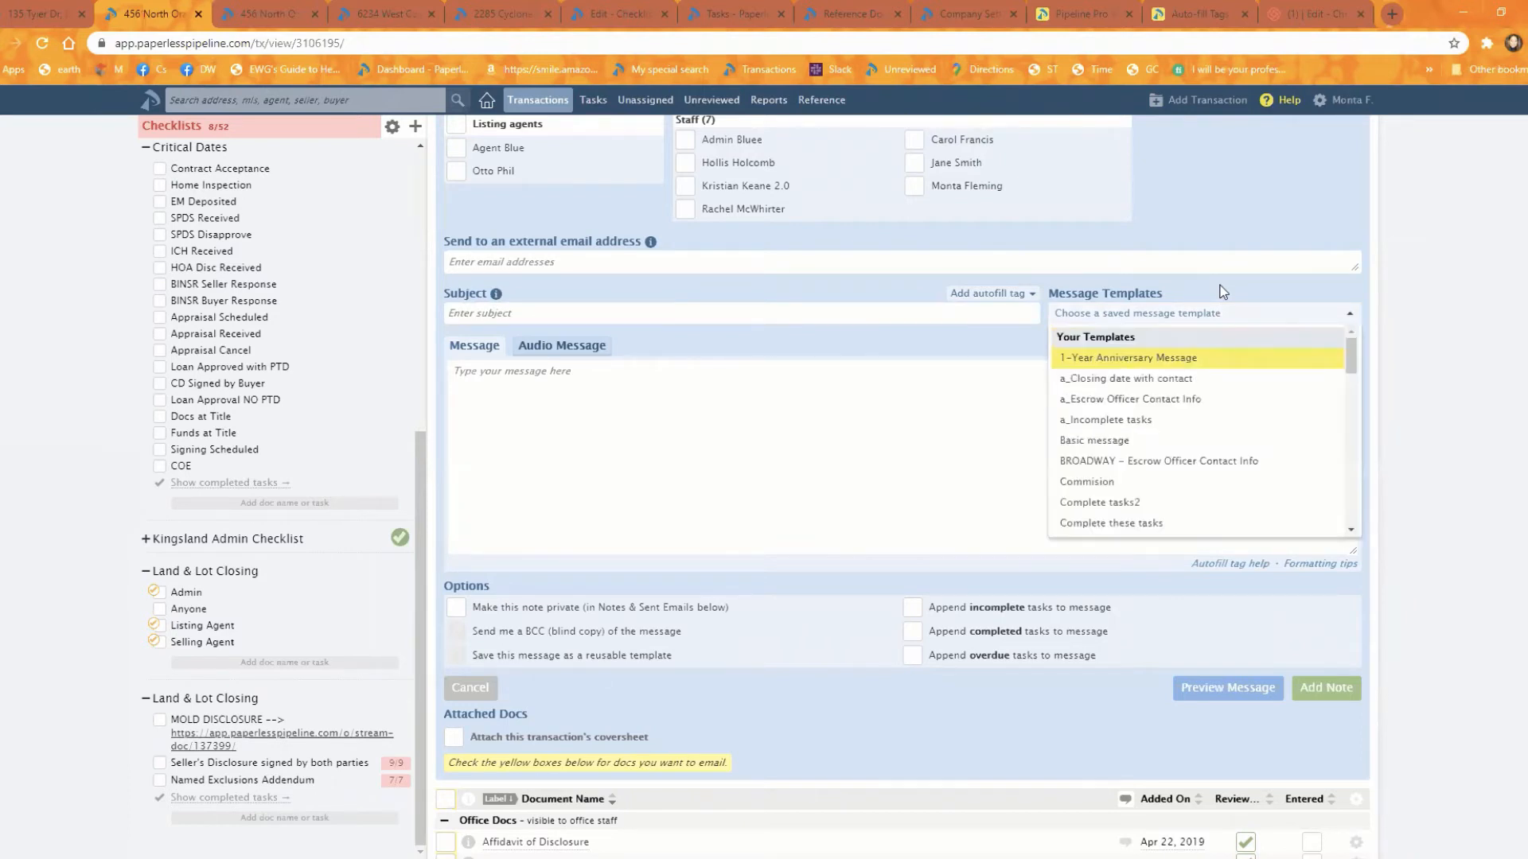
Step: Load the "__Important Reminders before Closing on {{close date}}" message template and enlarge the message box to fit its text
{"action": "type", "text": "__"}
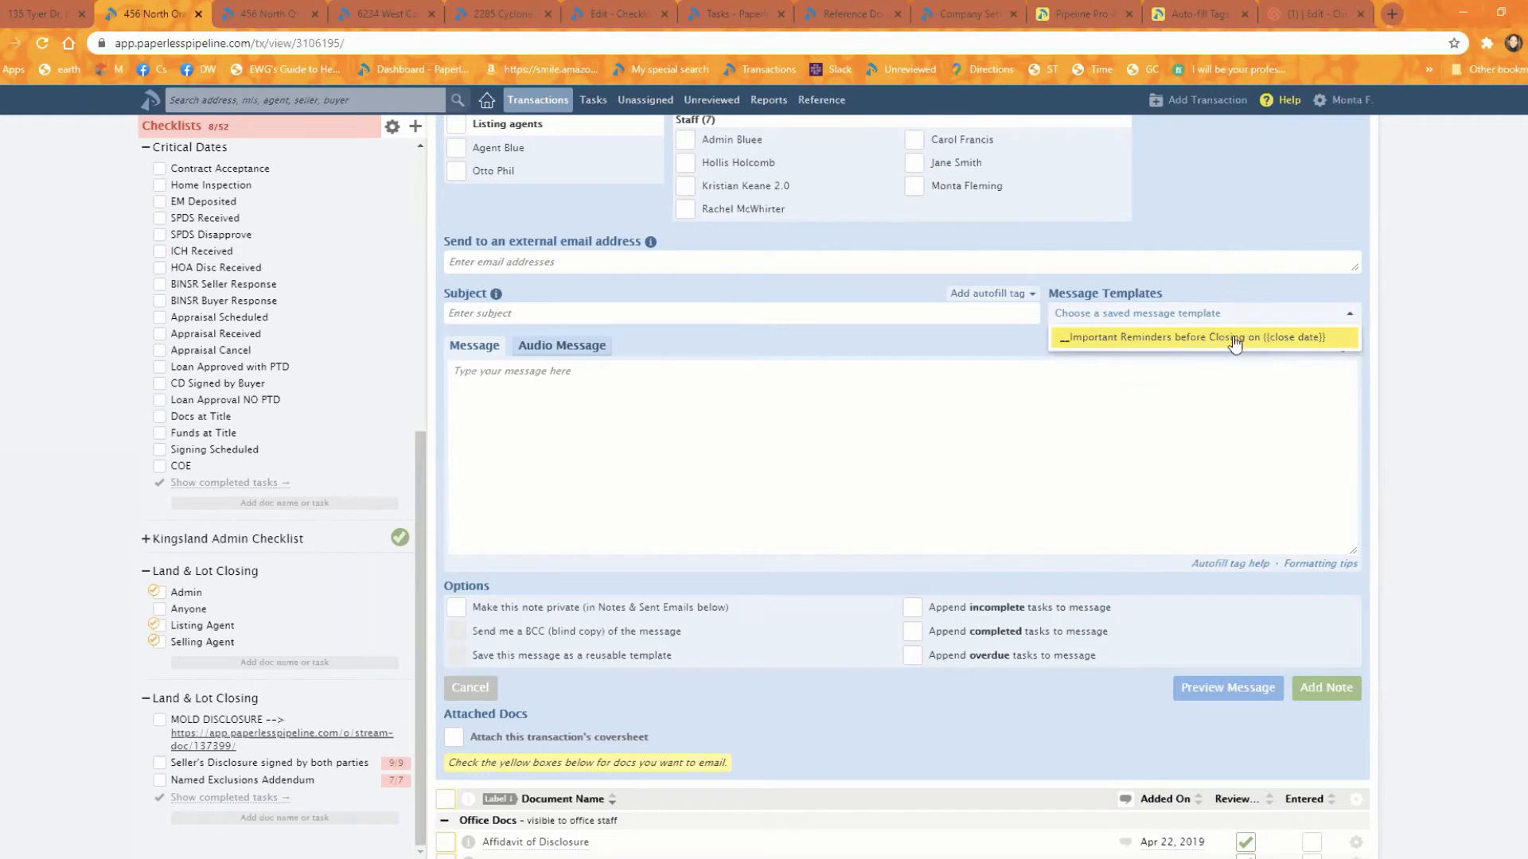
{"action": "left_click", "coordinate": [1233, 337]}
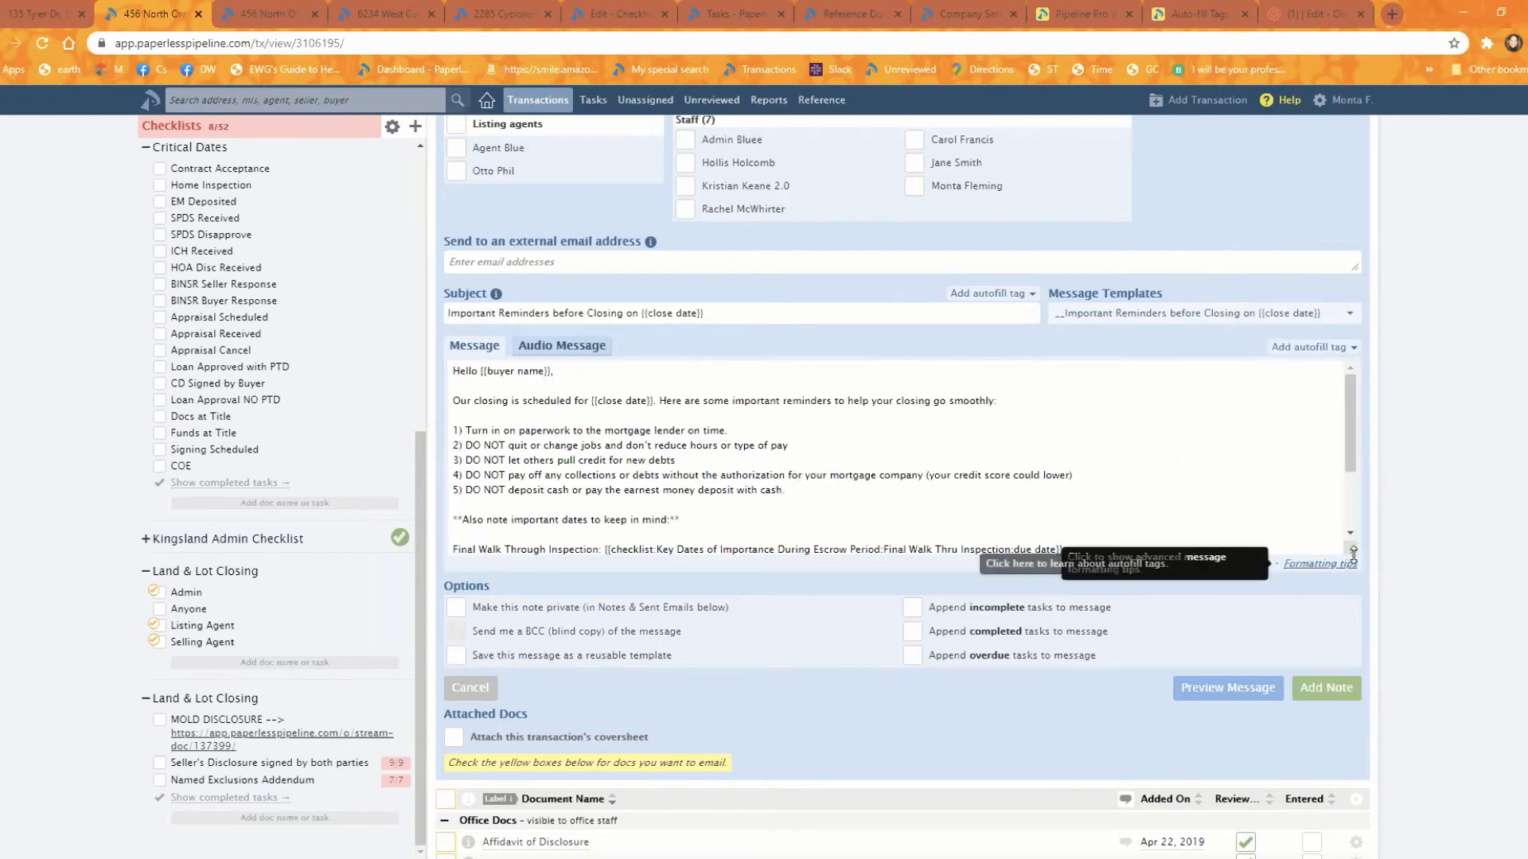
{"action": "left_click_drag", "start_coordinate": [1352, 549], "coordinate": [1372, 760]}
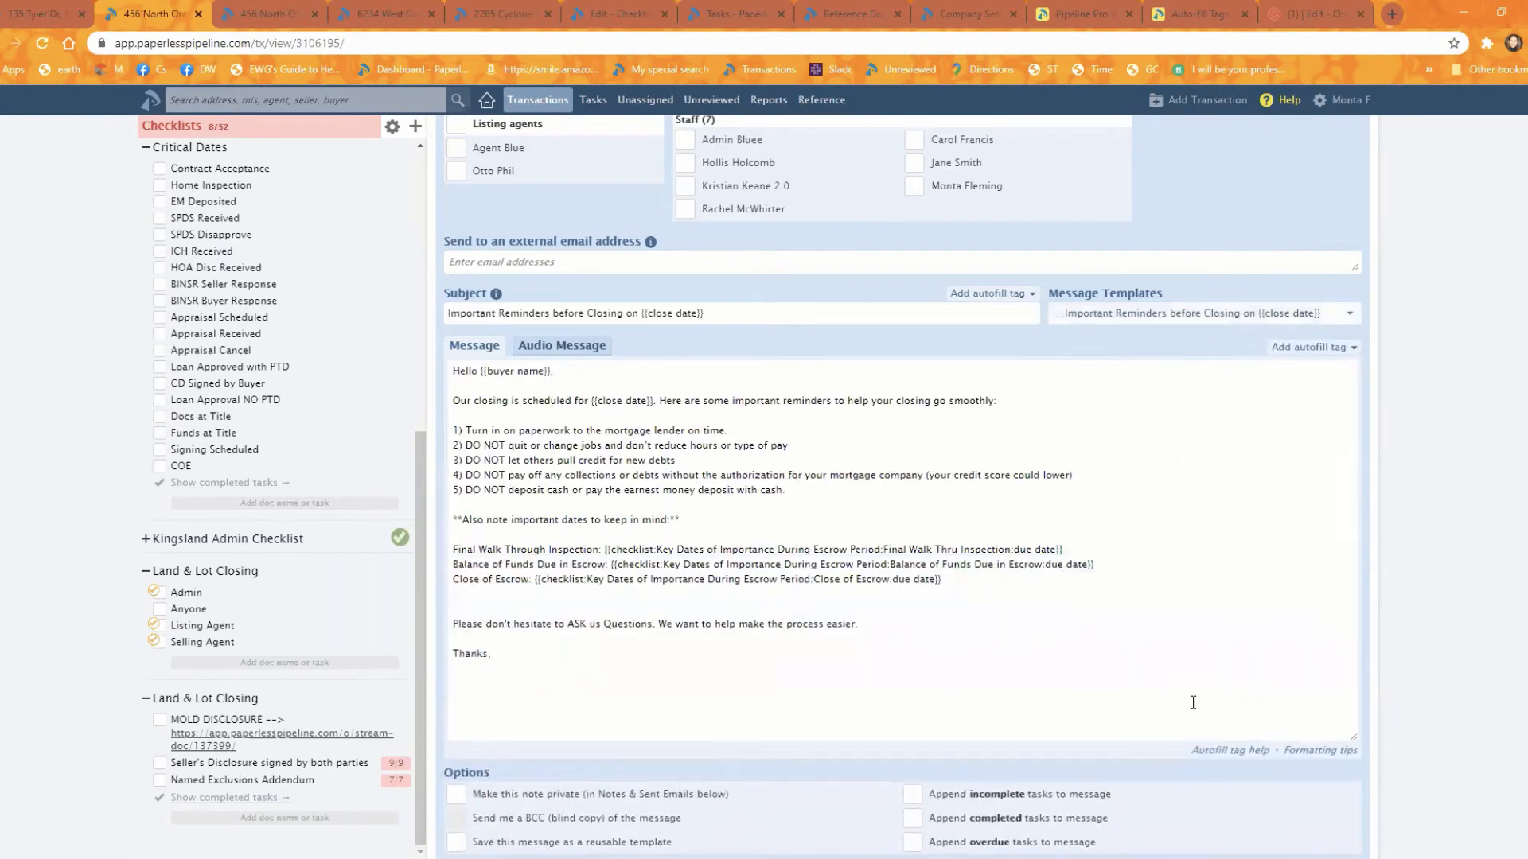
Step: Highlight the Close of Escrow and Balance of Funds Due in Escrow labels and their checklist due date tags in the message
{"action": "left_click", "coordinate": [960, 577]}
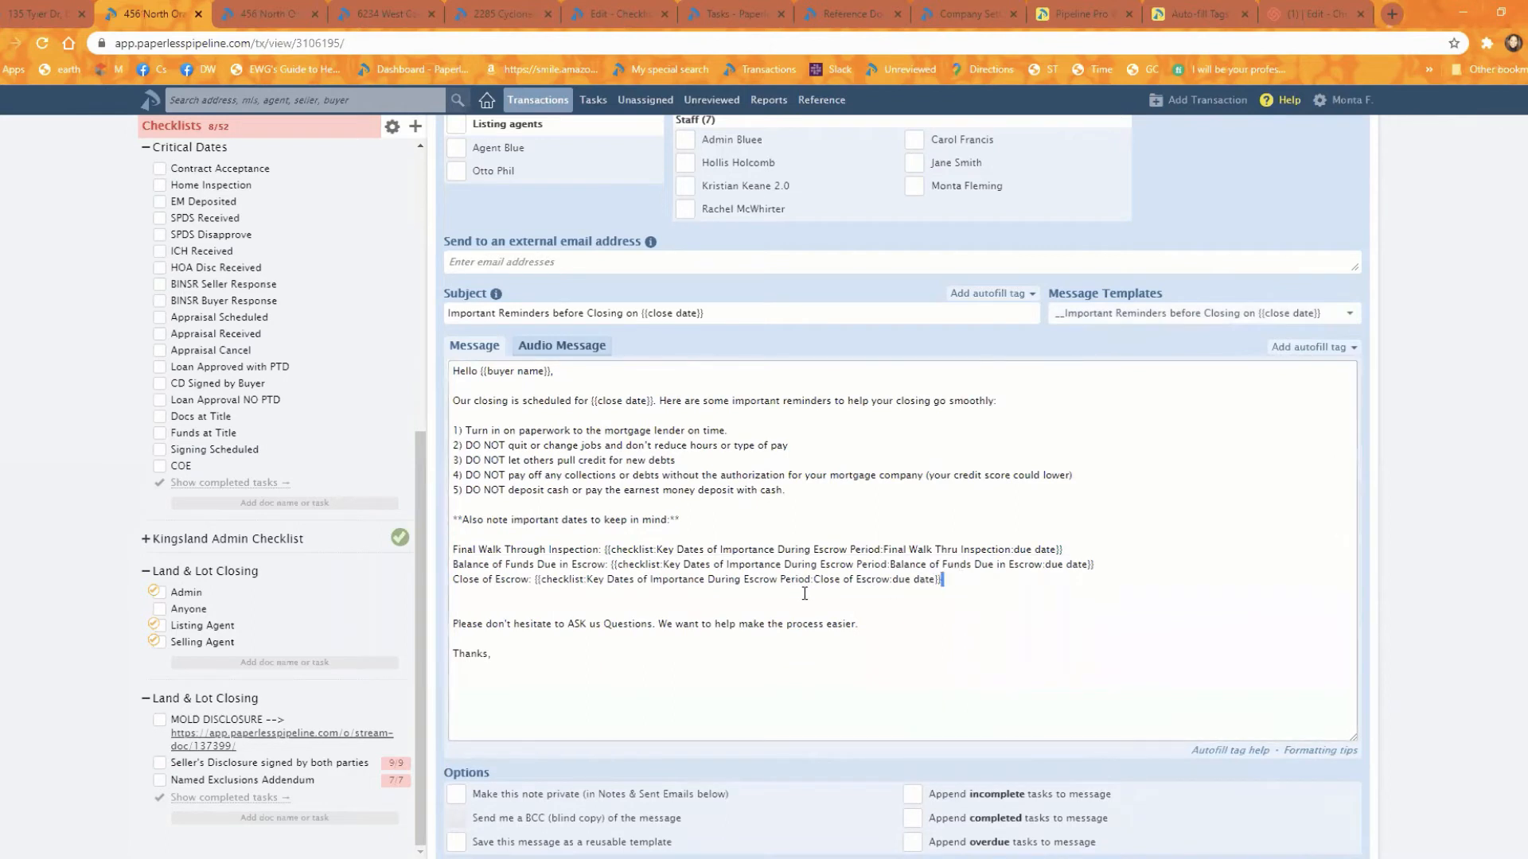
{"action": "left_click_drag", "start_coordinate": [697, 589], "coordinate": [533, 578]}
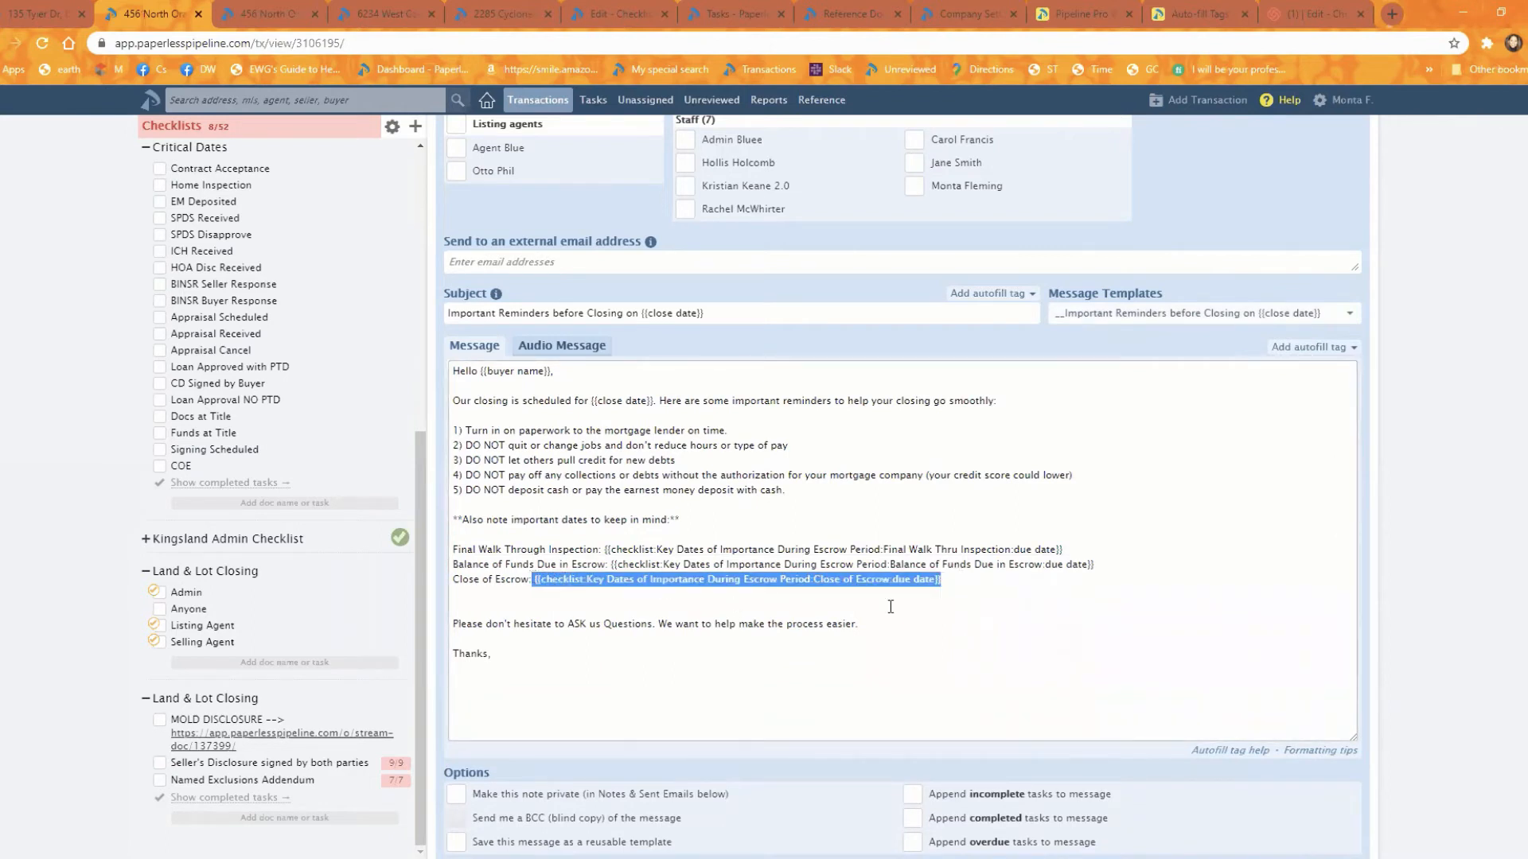
{"action": "left_click", "coordinate": [1061, 620]}
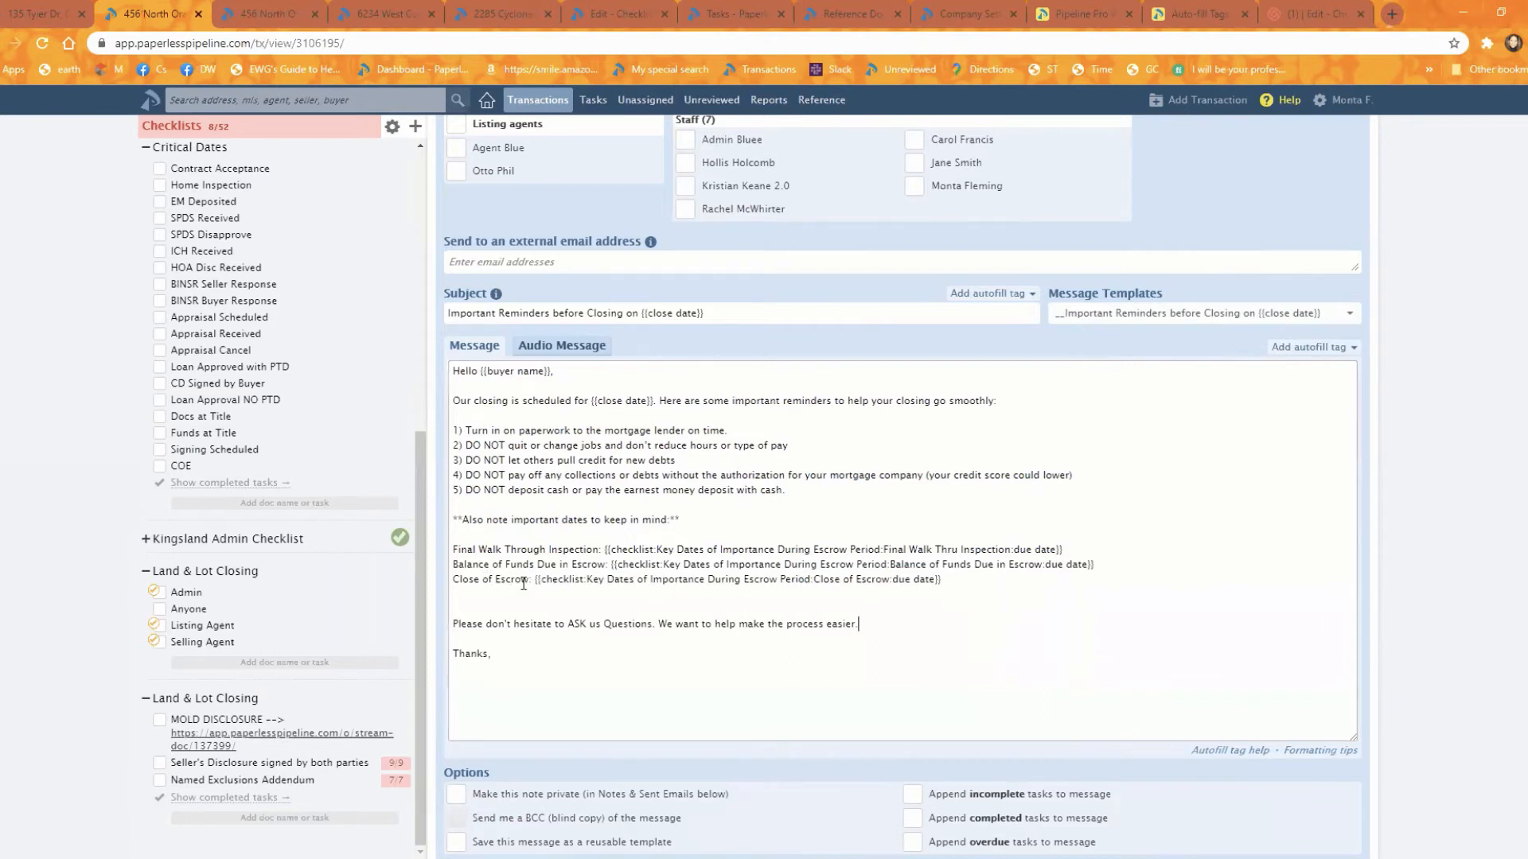
{"action": "left_click_drag", "start_coordinate": [533, 580], "coordinate": [476, 585]}
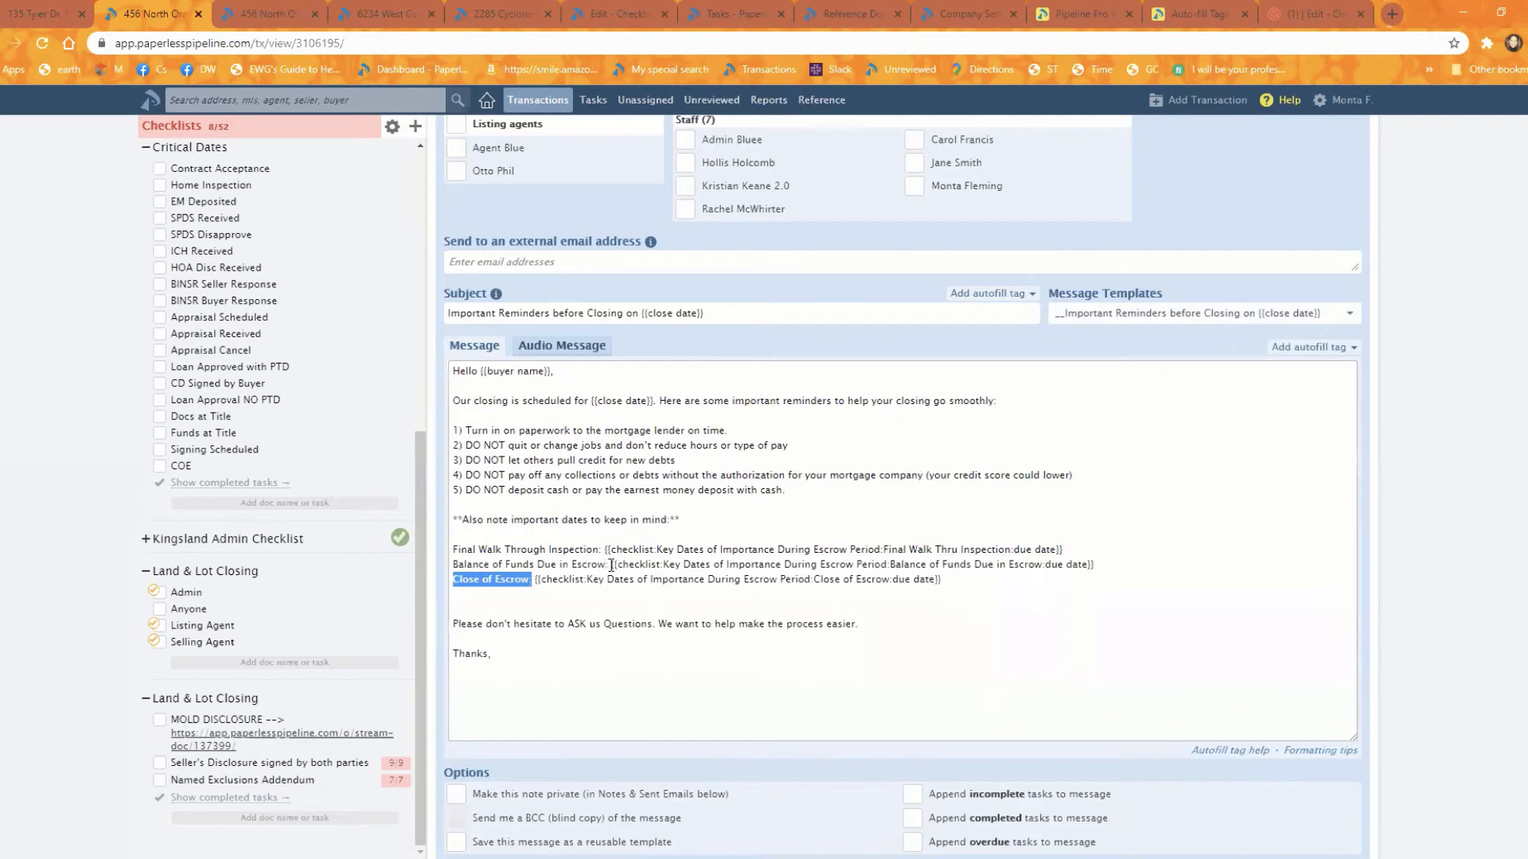
{"action": "left_click_drag", "start_coordinate": [607, 566], "coordinate": [451, 566]}
{"action": "left_click", "coordinate": [545, 566]}
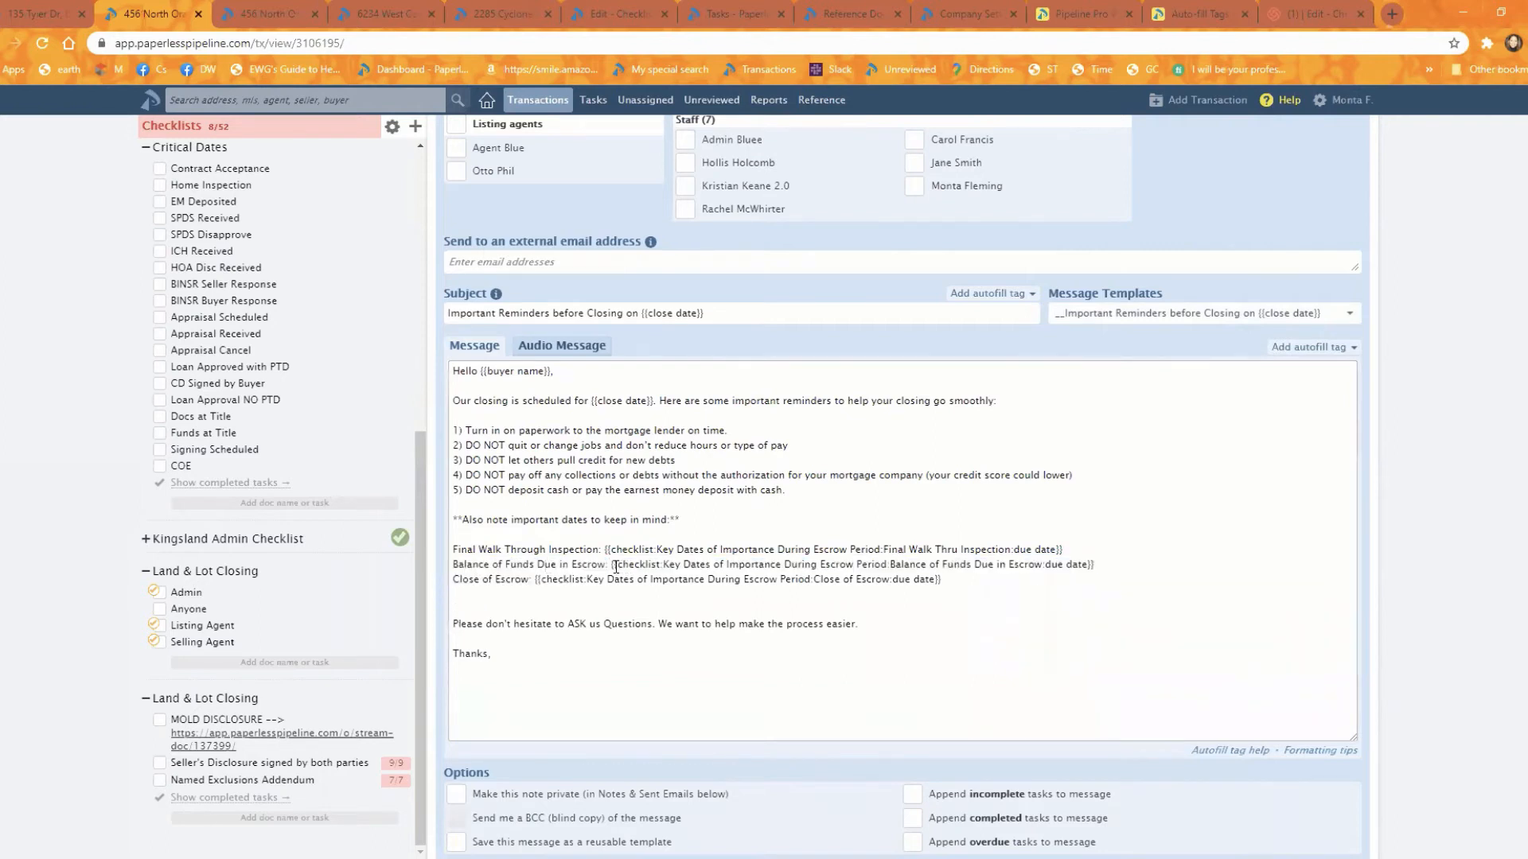
{"action": "left_click_drag", "start_coordinate": [609, 566], "coordinate": [1106, 567]}
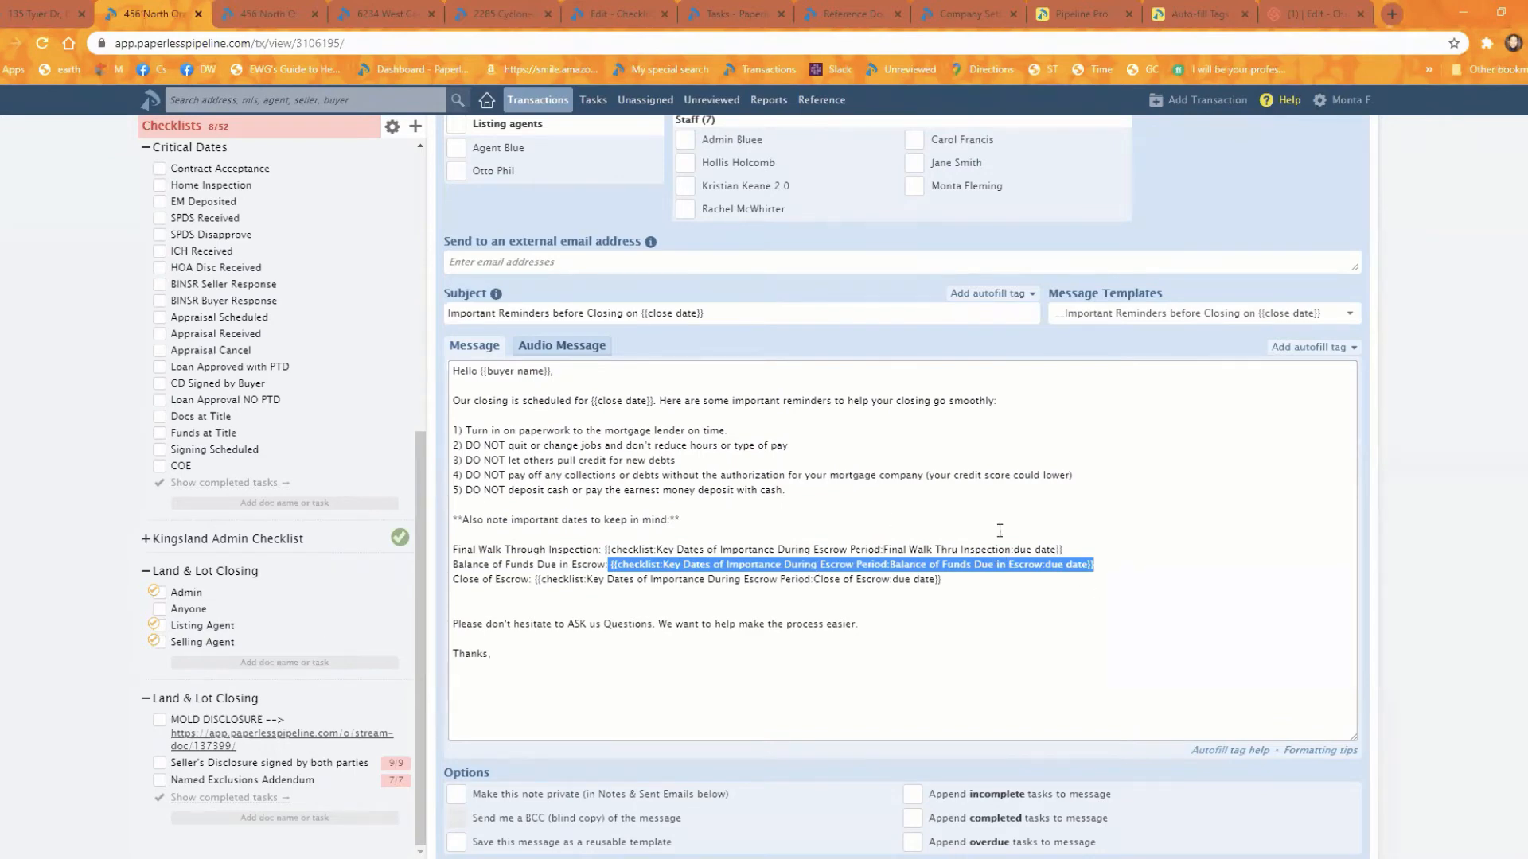
Step: Preview the message and compare its filled-in dates with the due dates in the Key Dates of Importance During Escrow Period checklist
{"action": "scroll", "coordinate": [1158, 612], "scroll_direction": "down", "scroll_amount": 2}
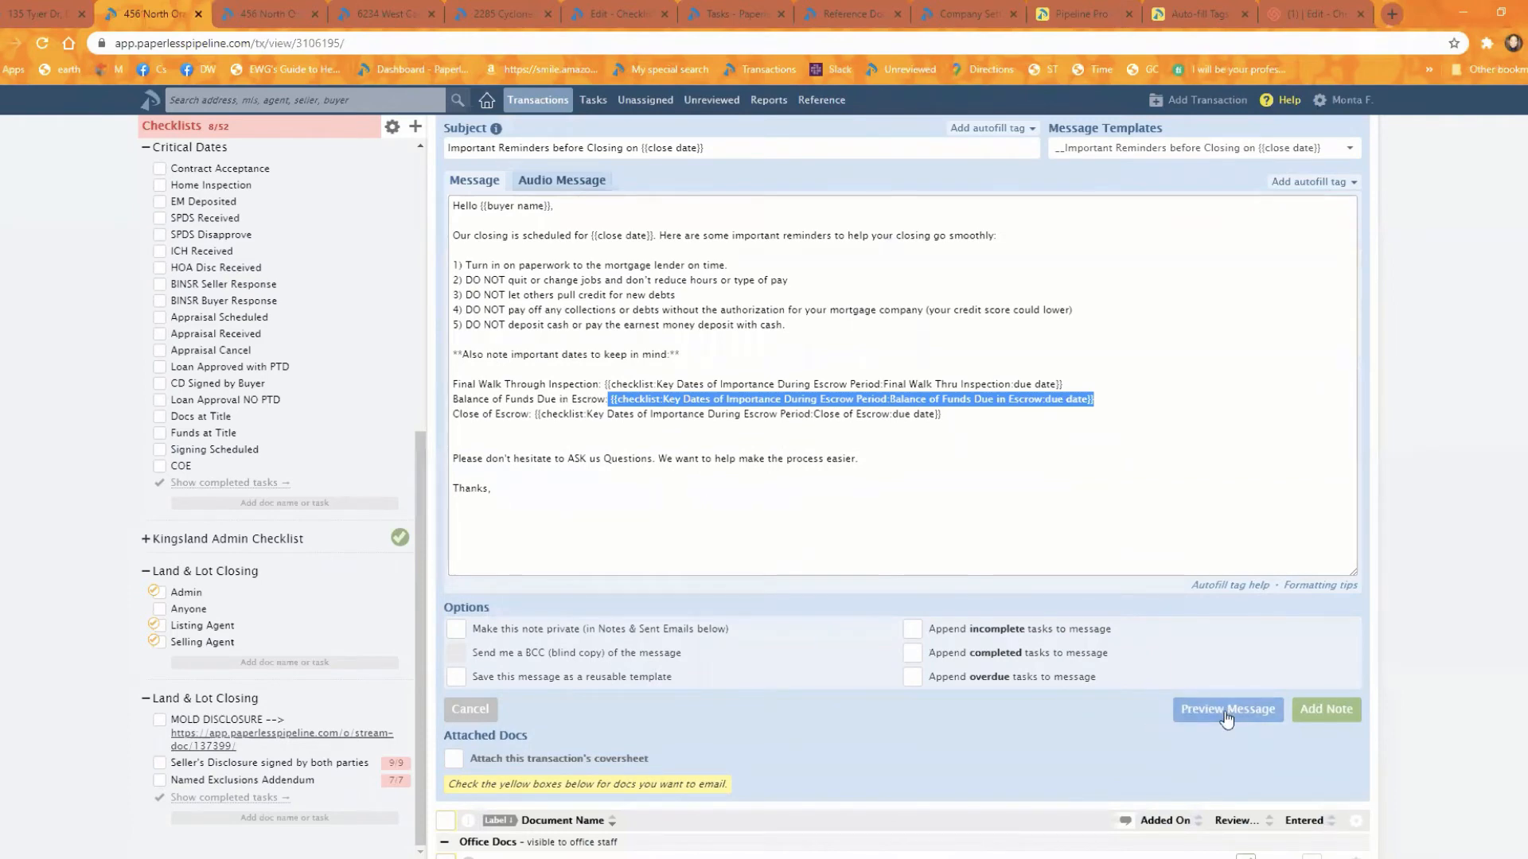
{"action": "left_click", "coordinate": [1225, 712]}
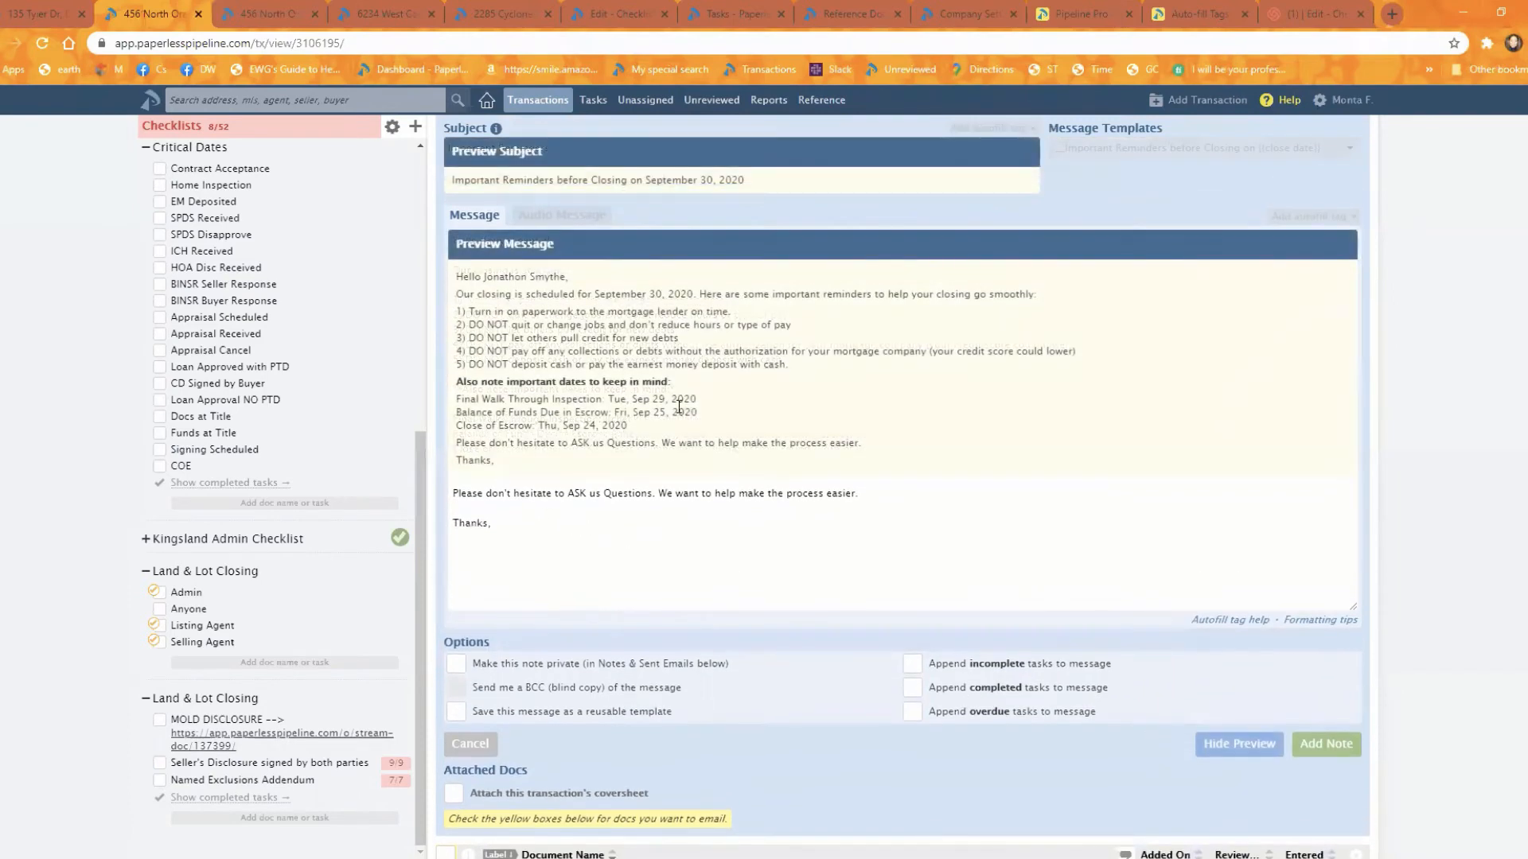
{"action": "left_click_drag", "start_coordinate": [698, 400], "coordinate": [608, 400]}
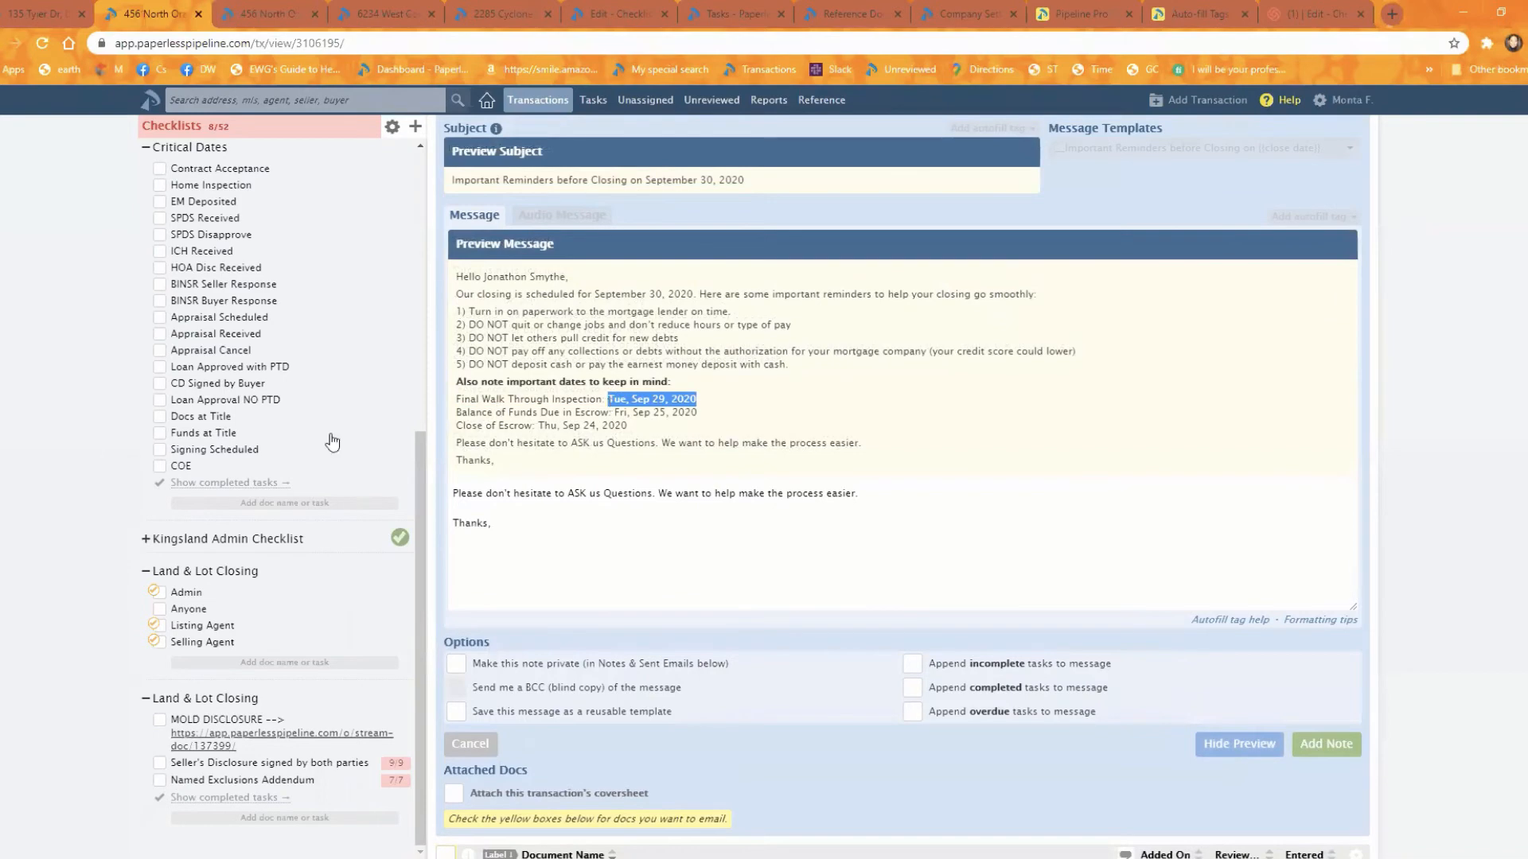
{"action": "scroll", "coordinate": [304, 455], "scroll_direction": "up", "scroll_amount": 4}
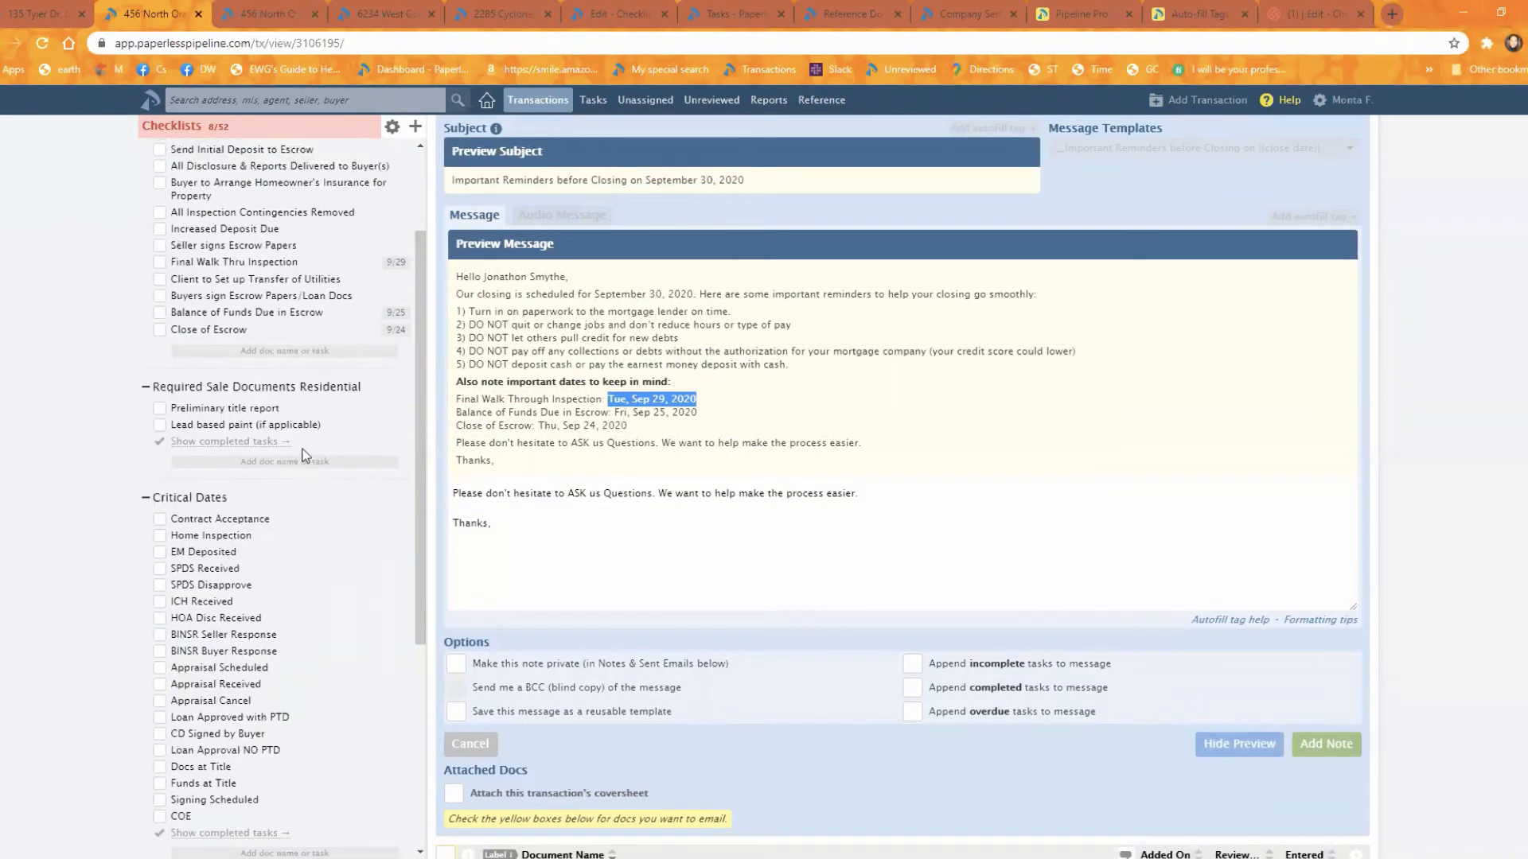
{"action": "scroll", "coordinate": [303, 455], "scroll_direction": "up", "scroll_amount": 2}
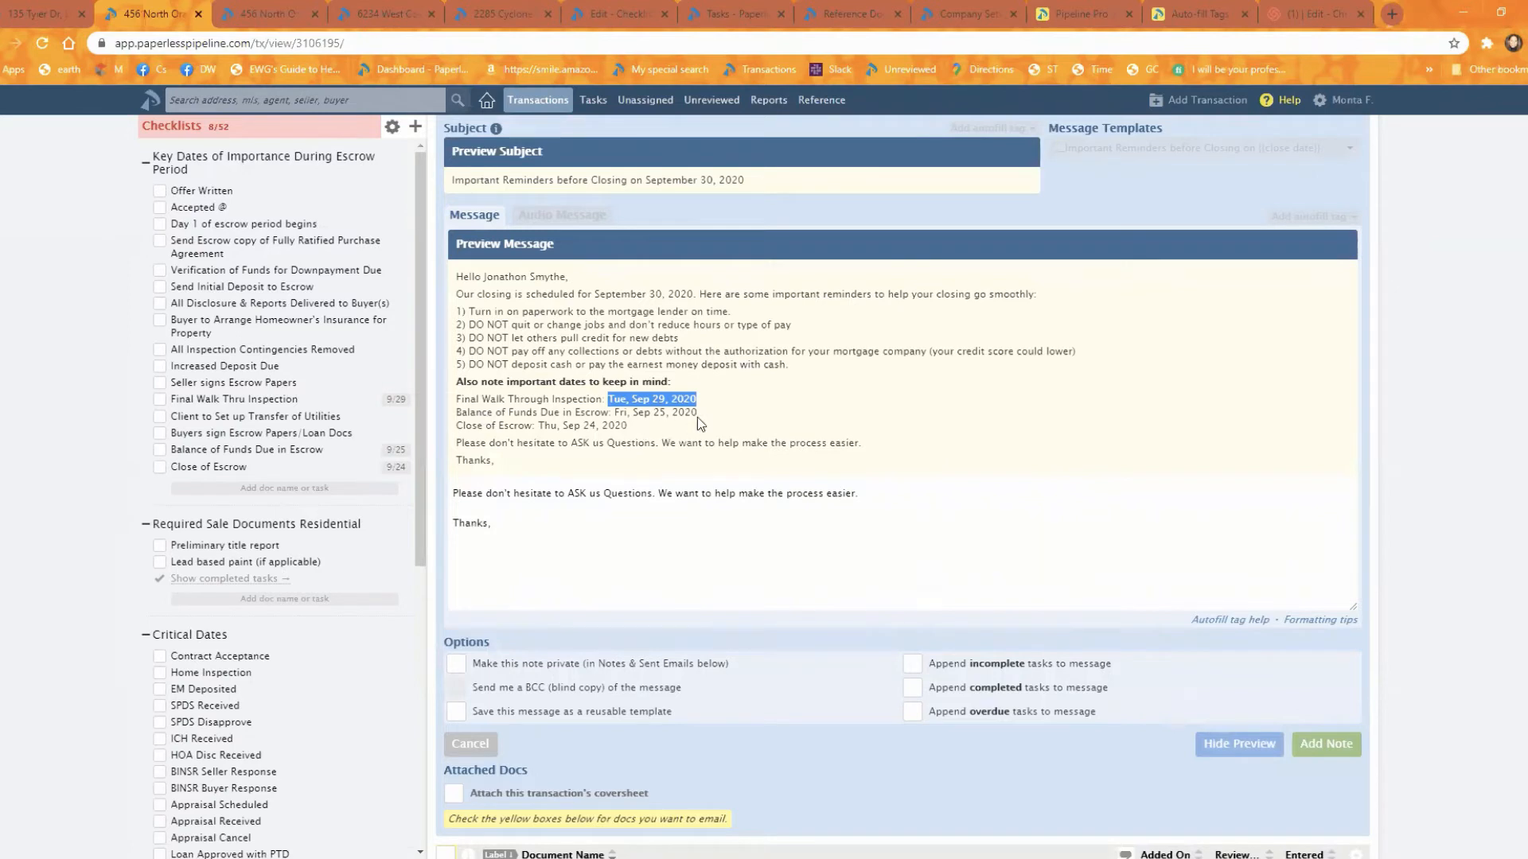
{"action": "left_click_drag", "start_coordinate": [698, 413], "coordinate": [641, 410]}
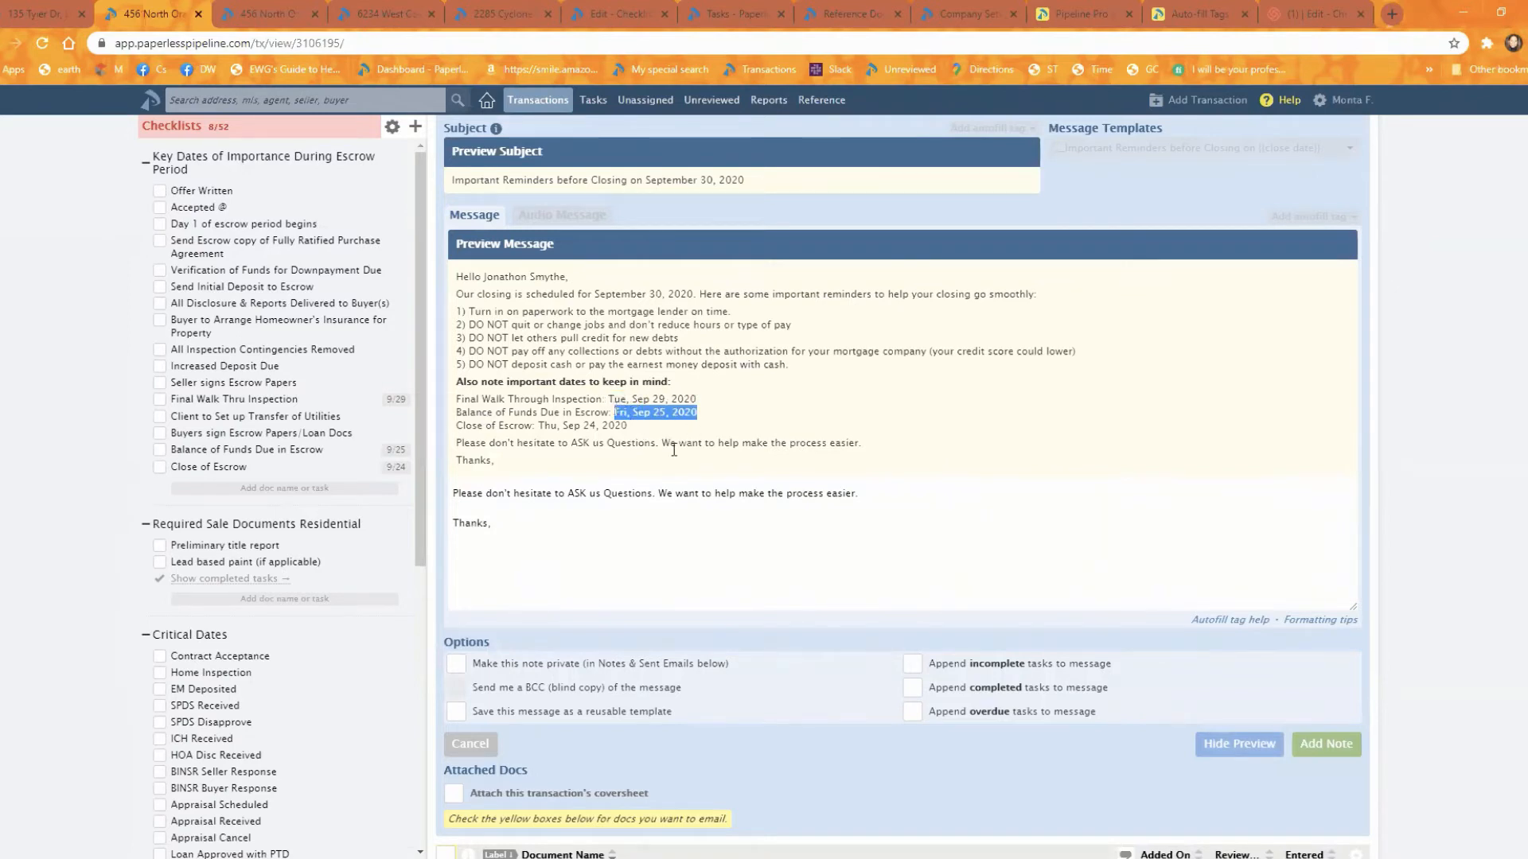
{"action": "left_click", "coordinate": [689, 470]}
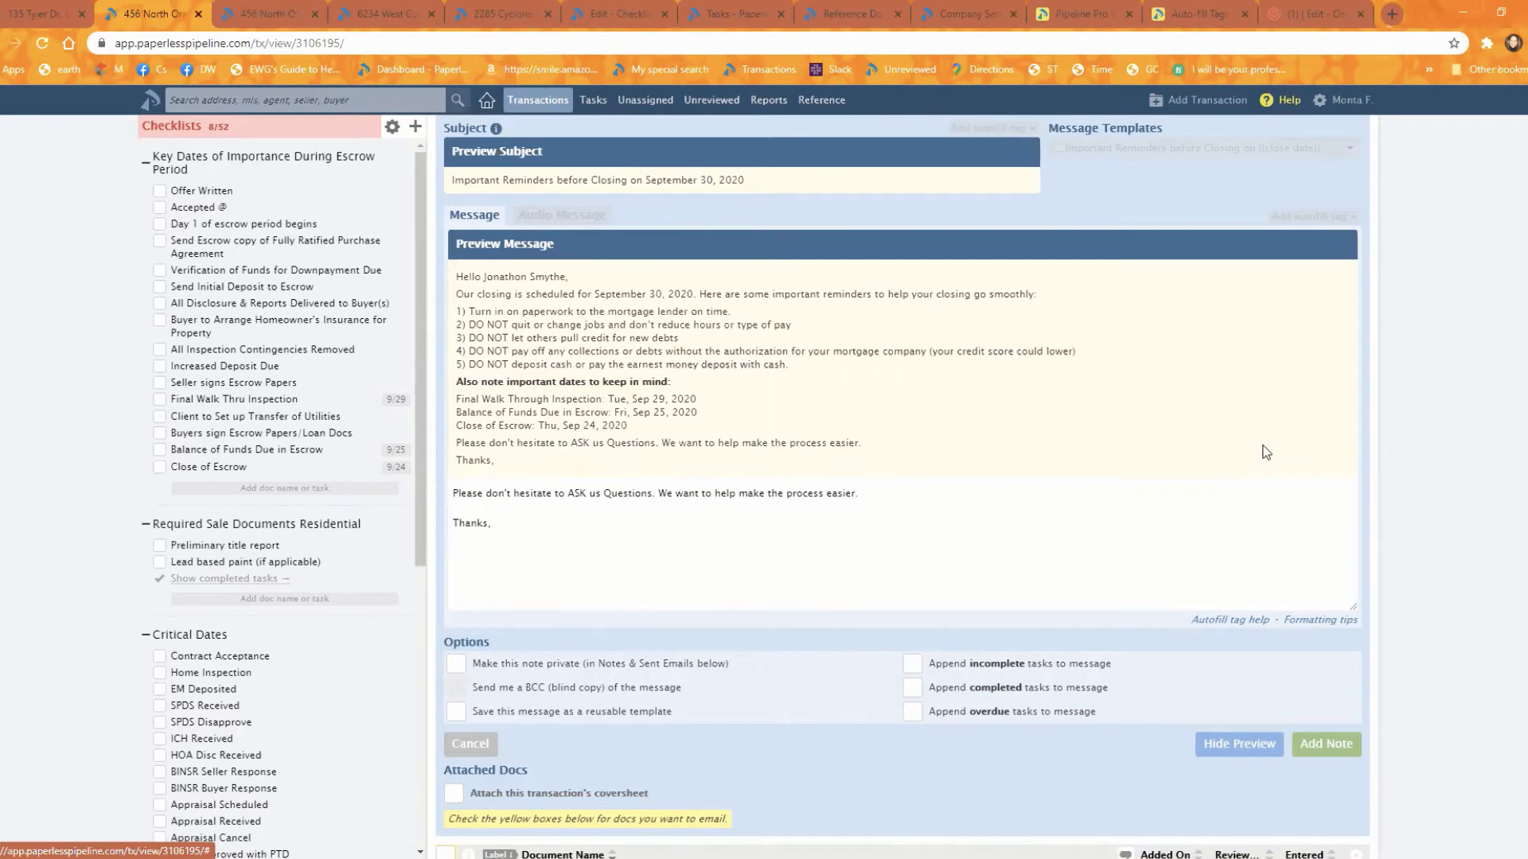
Step: Consult the auto-fill tags help article and examine the advanced tag examples for an entire checklist and a task's due date
{"action": "scroll", "coordinate": [1251, 420], "scroll_direction": "up", "scroll_amount": 1}
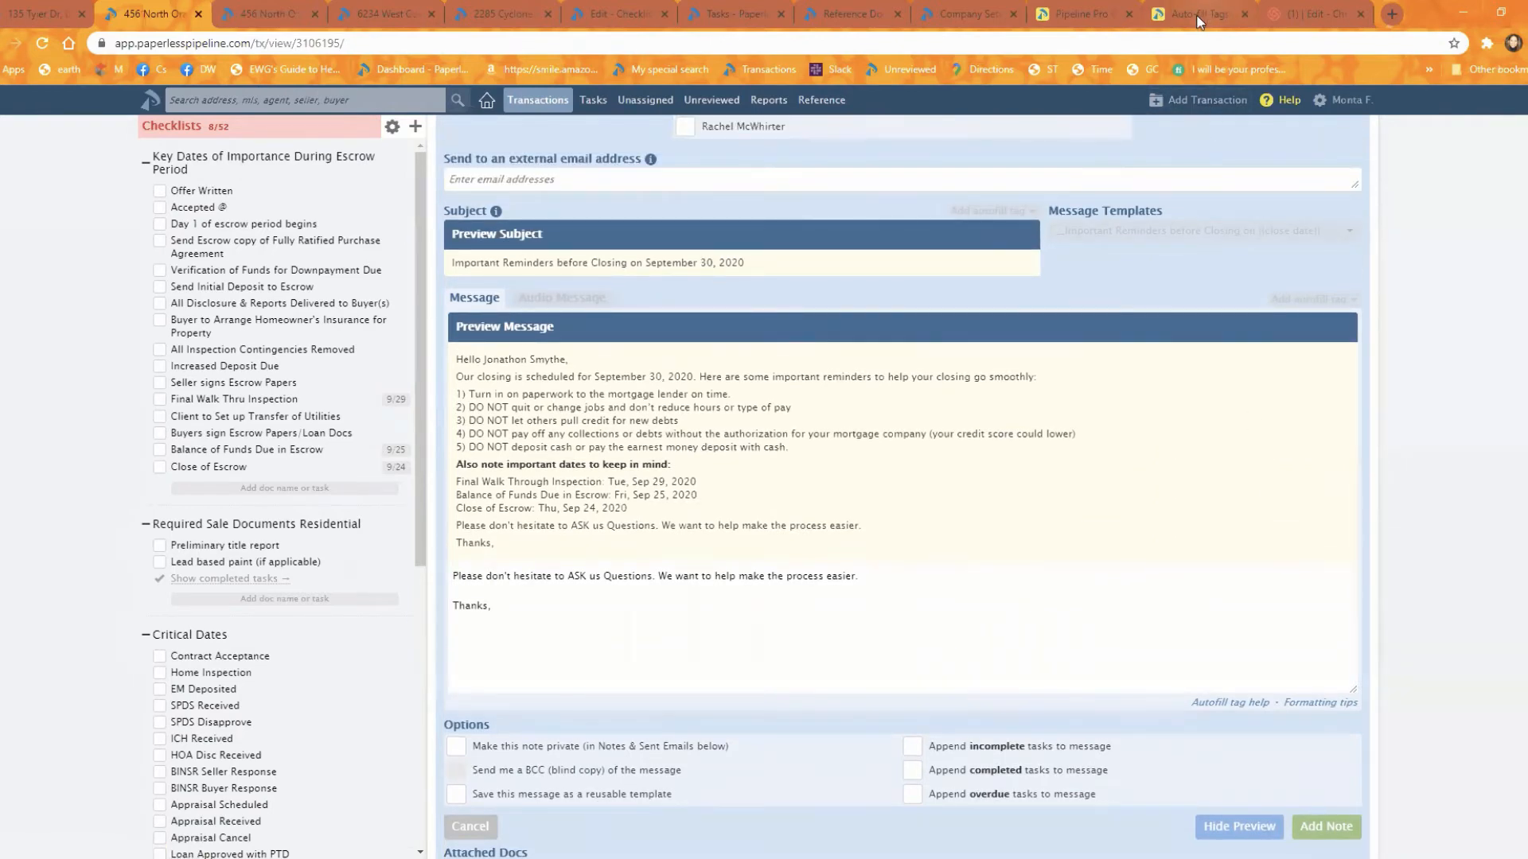
{"action": "left_click", "coordinate": [1196, 15]}
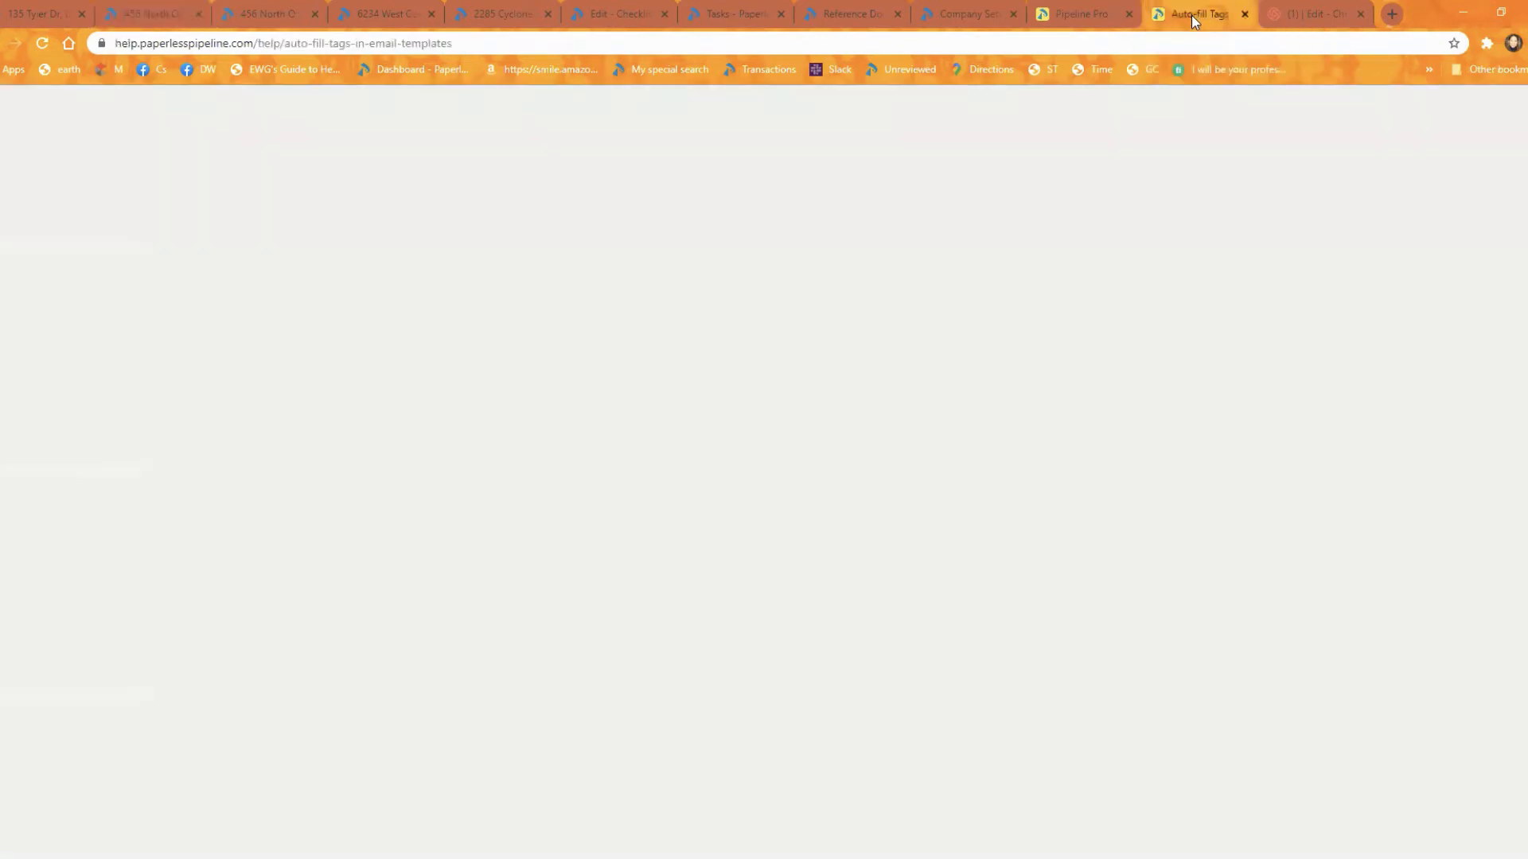
{"action": "scroll", "coordinate": [1184, 310], "scroll_direction": "up", "scroll_amount": 5}
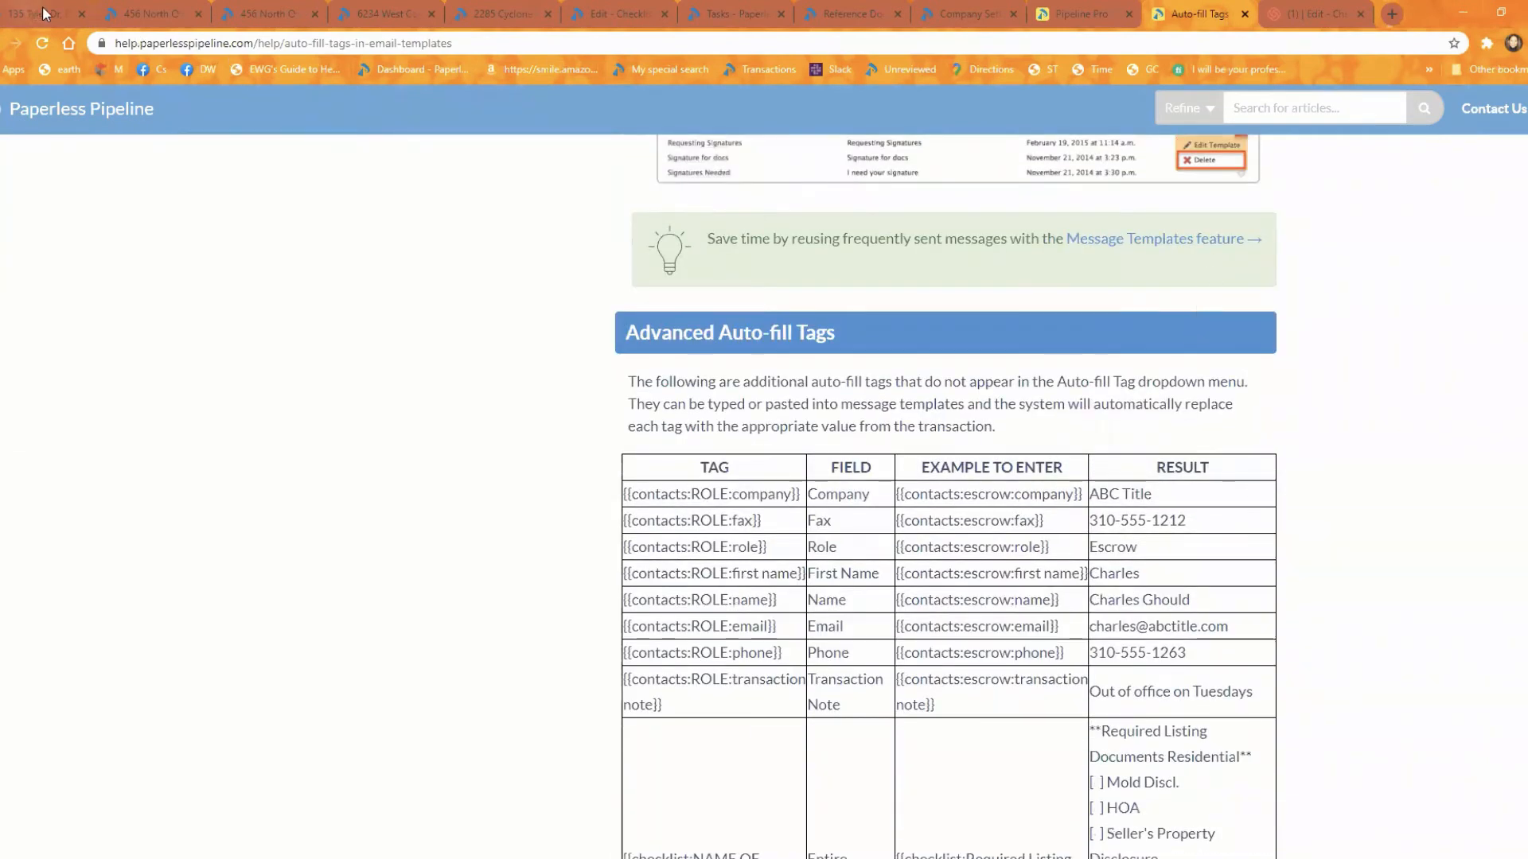
{"action": "left_click", "coordinate": [146, 15]}
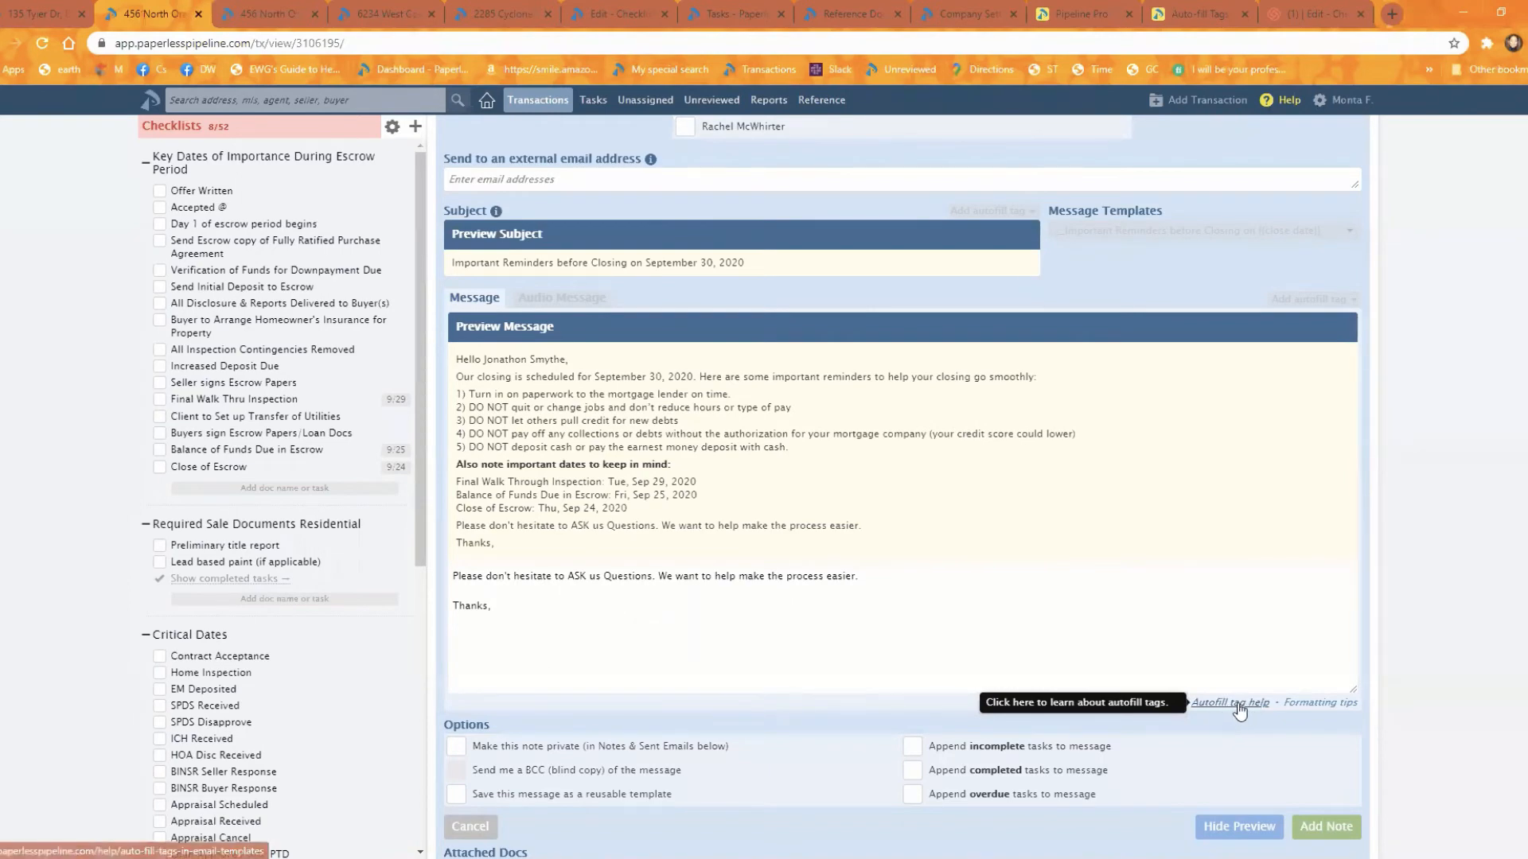
{"action": "left_click", "coordinate": [1190, 17]}
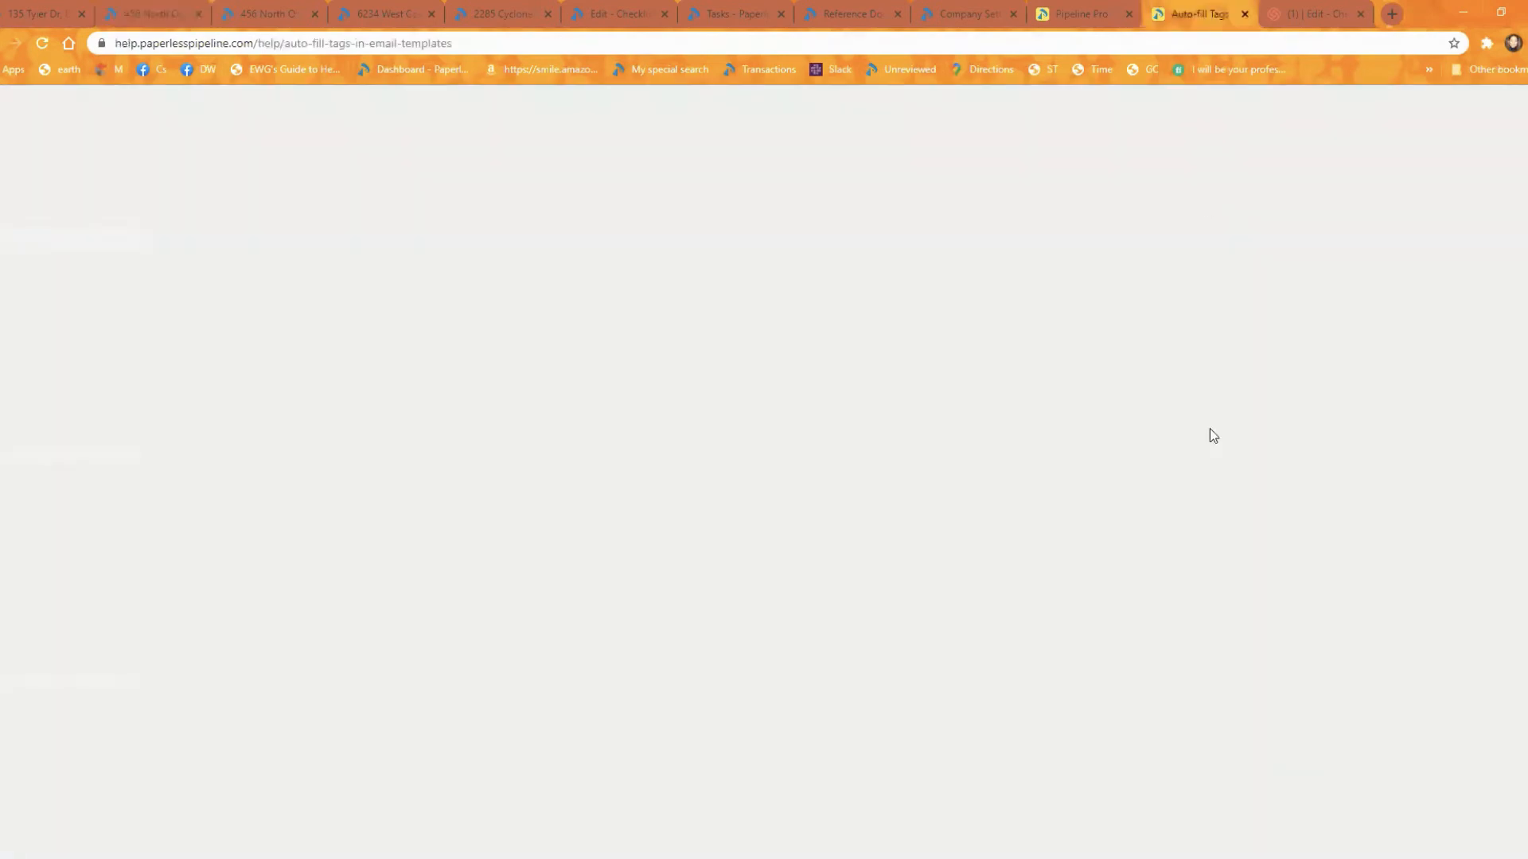
{"action": "scroll", "coordinate": [740, 419], "scroll_direction": "down", "scroll_amount": 5}
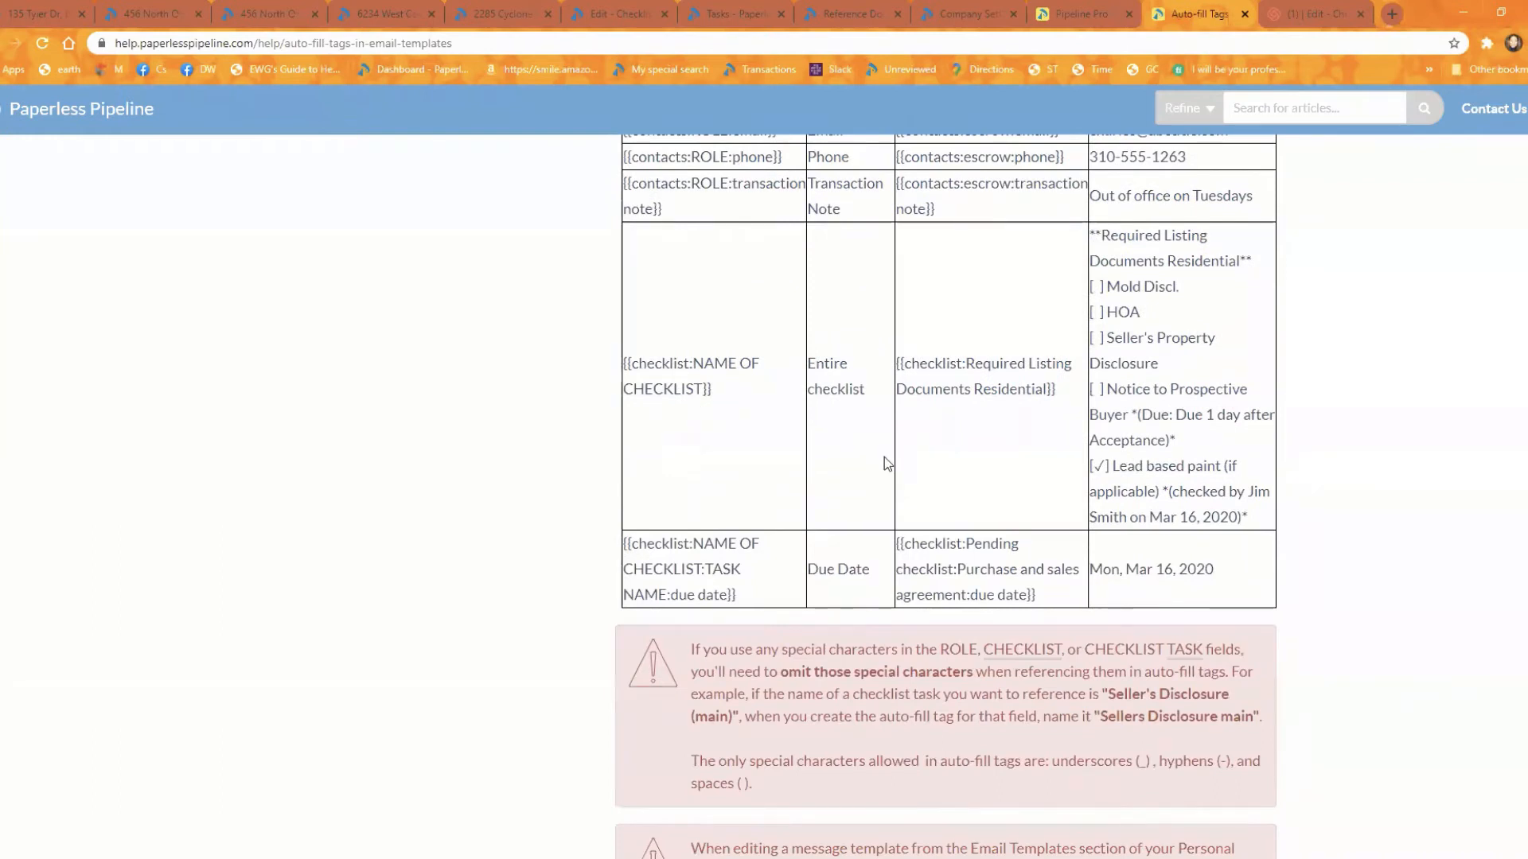
{"action": "left_click_drag", "start_coordinate": [1261, 519], "coordinate": [897, 363]}
{"action": "left_click", "coordinate": [1070, 417]}
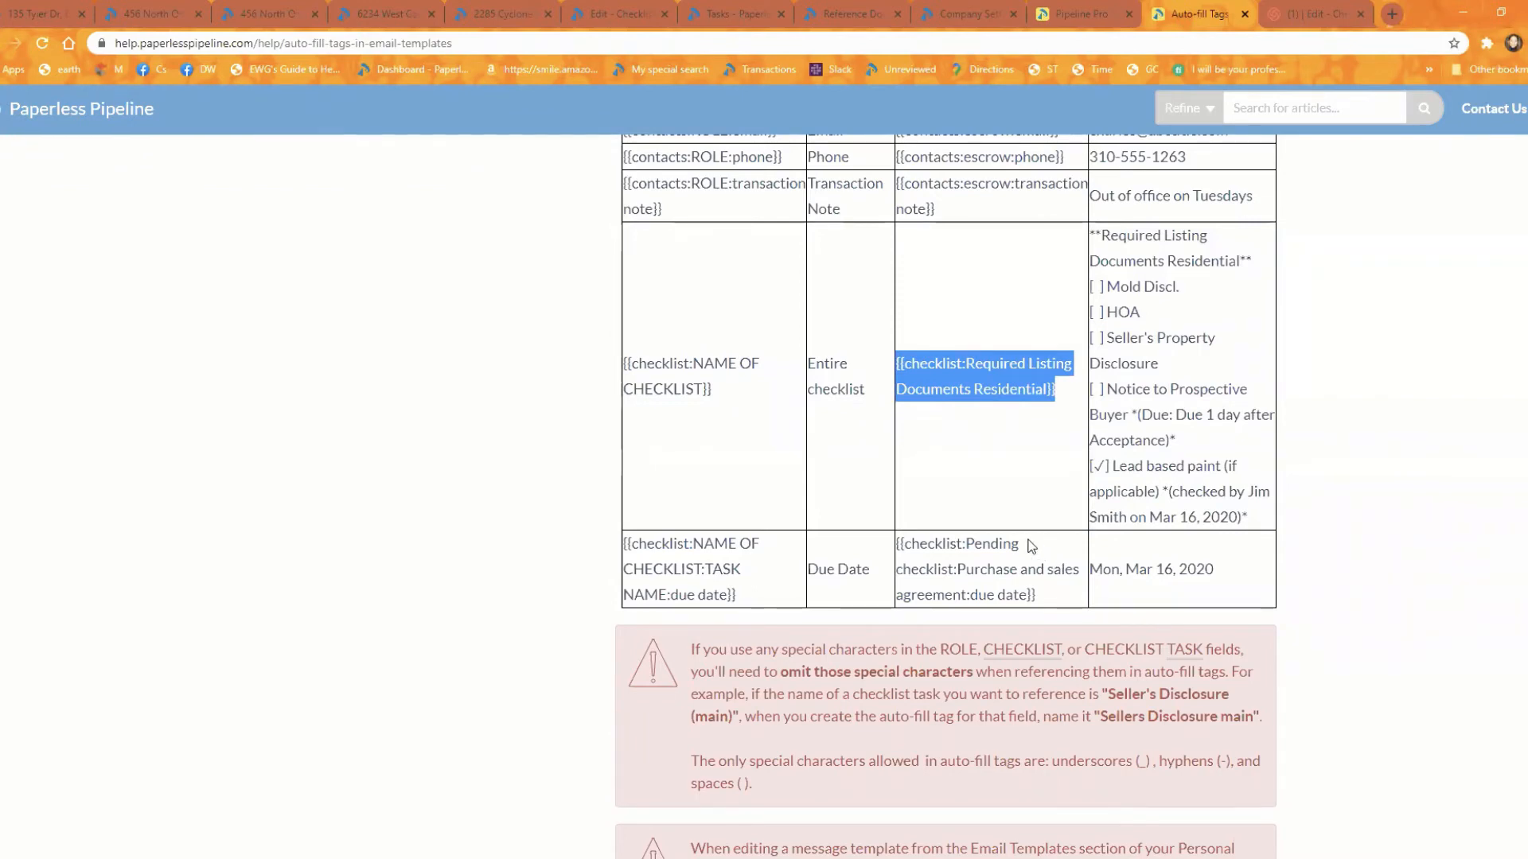
{"action": "scroll", "coordinate": [1003, 497], "scroll_direction": "up", "scroll_amount": 9}
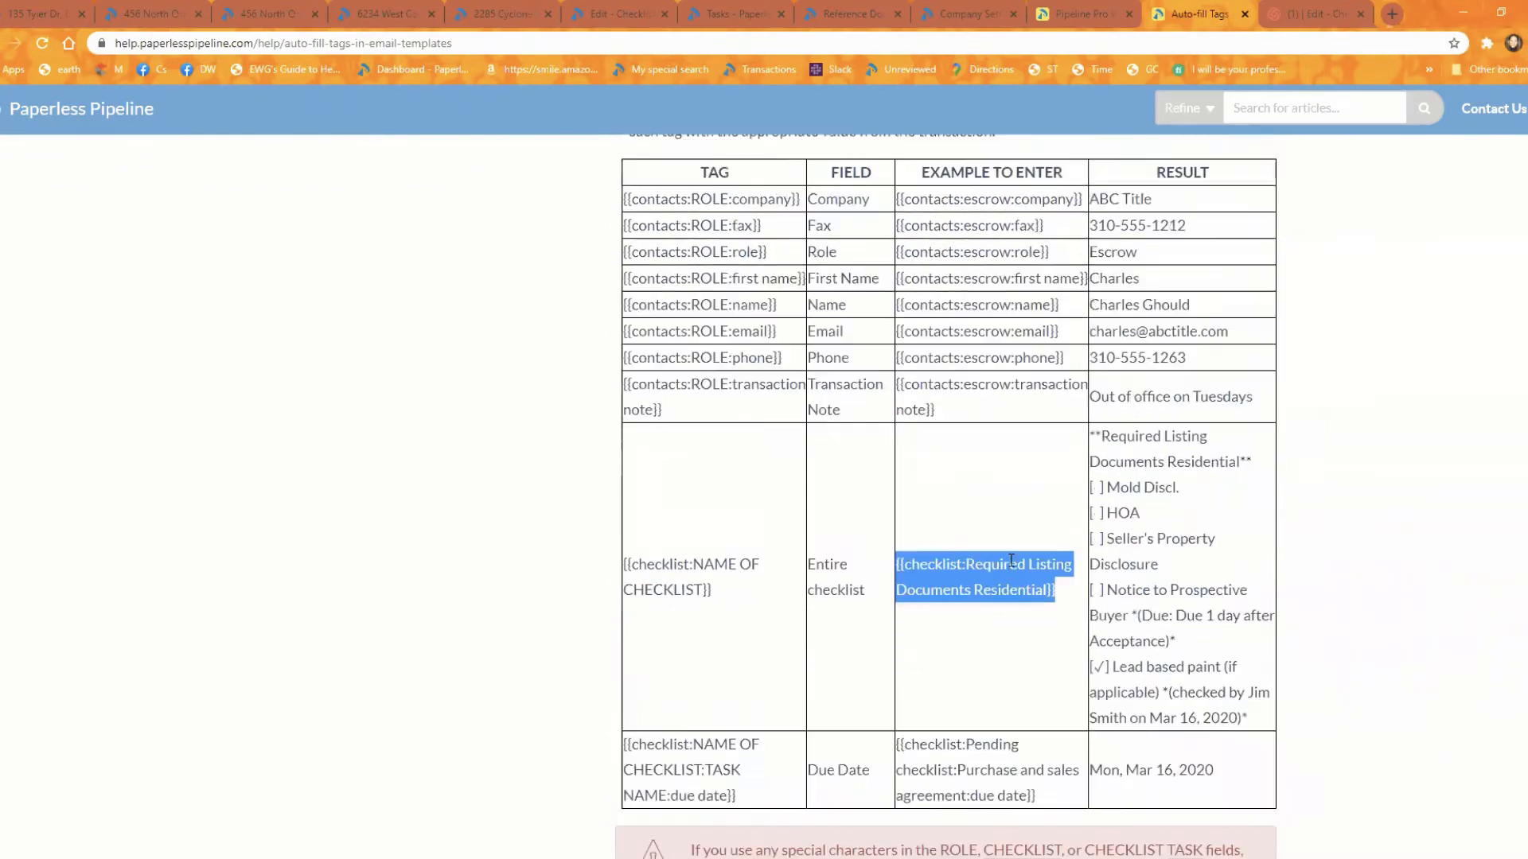
Step: Return to the North Orange Edwards transaction and review the message preview together with the recipient options
{"action": "left_click", "coordinate": [140, 12]}
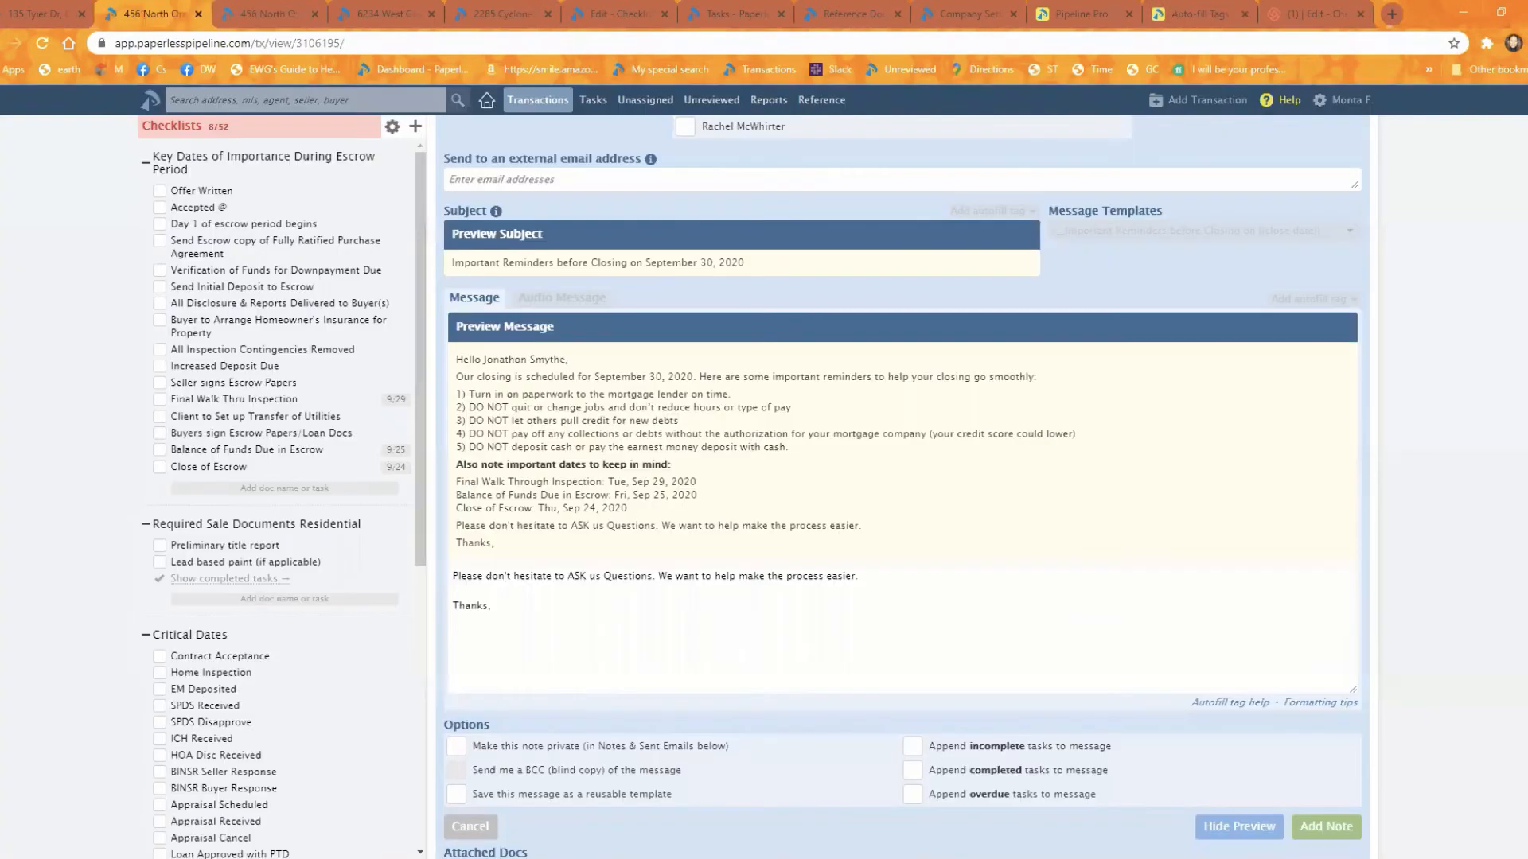
{"action": "scroll", "coordinate": [1225, 639], "scroll_direction": "up", "scroll_amount": 2}
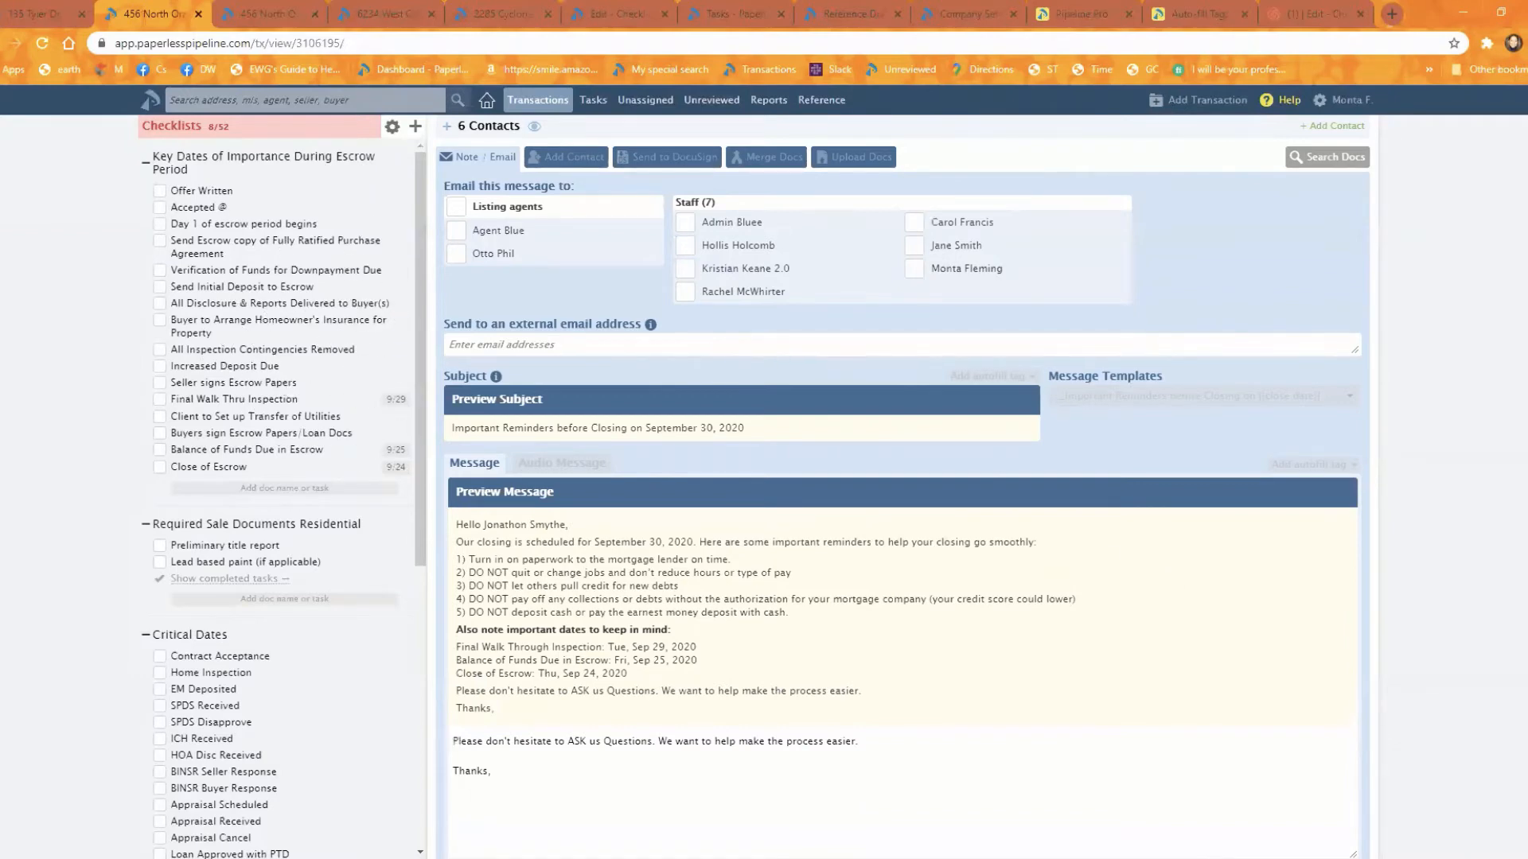
{"action": "scroll", "coordinate": [1147, 743], "scroll_direction": "down", "scroll_amount": 2}
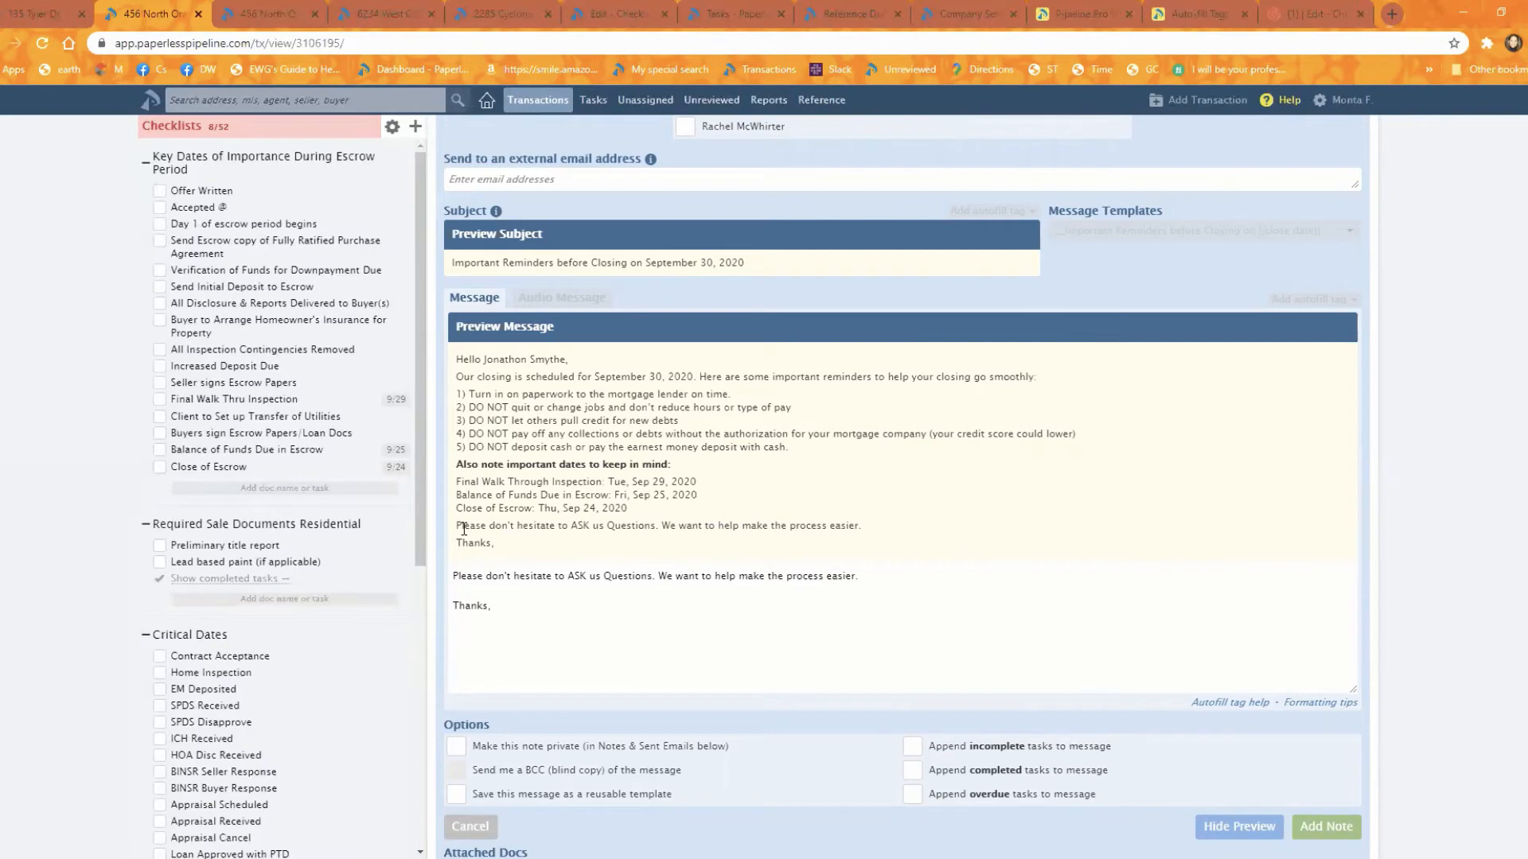
{"action": "scroll", "coordinate": [645, 405], "scroll_direction": "up", "scroll_amount": 3}
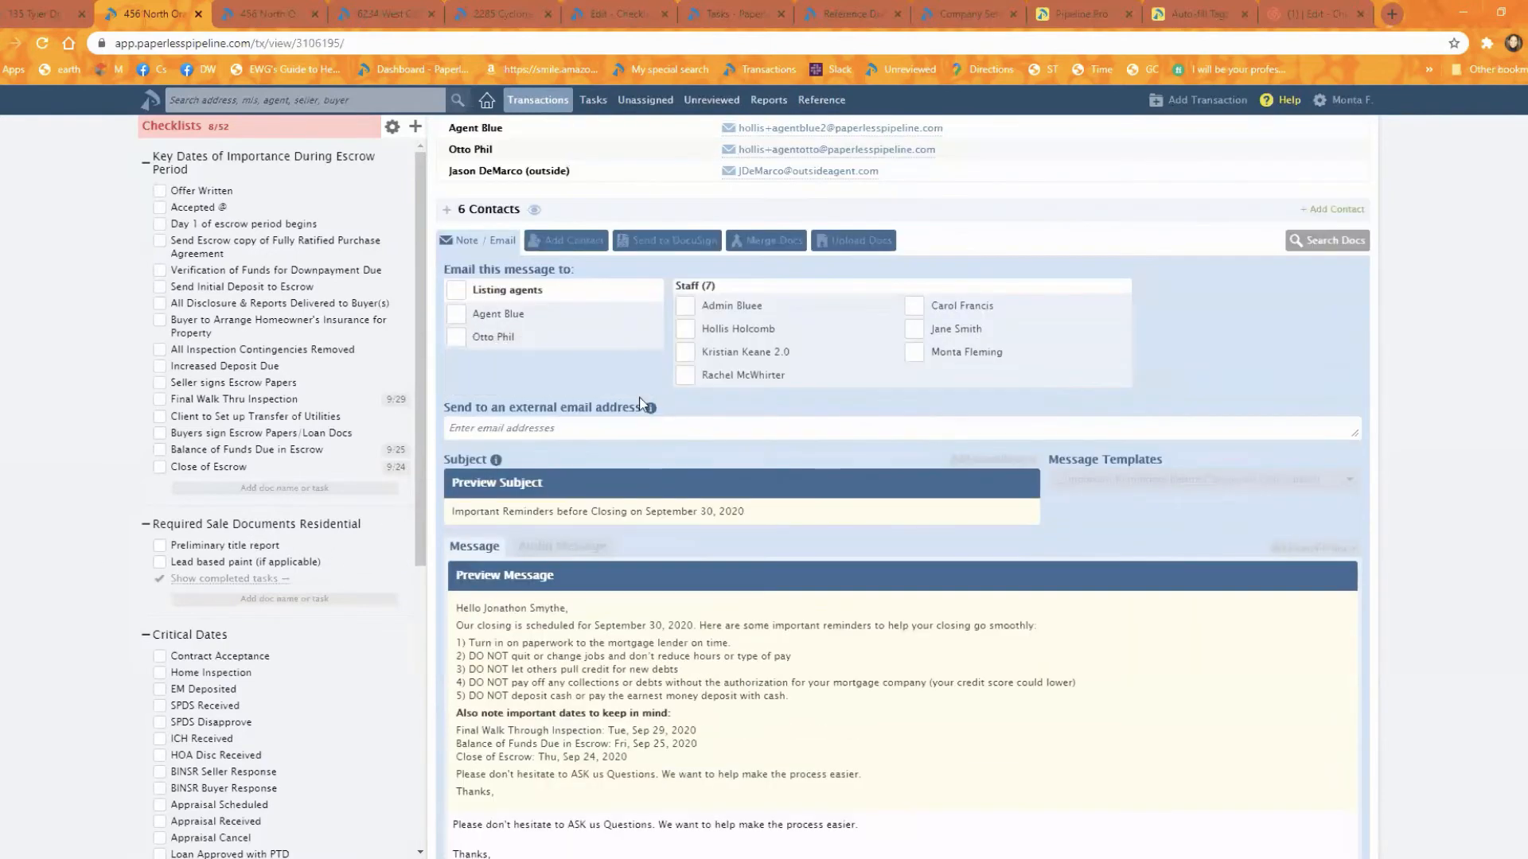
Step: Switch from the North Orange Edwards transaction to the West Cedar Street transaction and review the emoji-marked tasks in its checklists
{"action": "scroll", "coordinate": [236, 535], "scroll_direction": "up", "scroll_amount": 1}
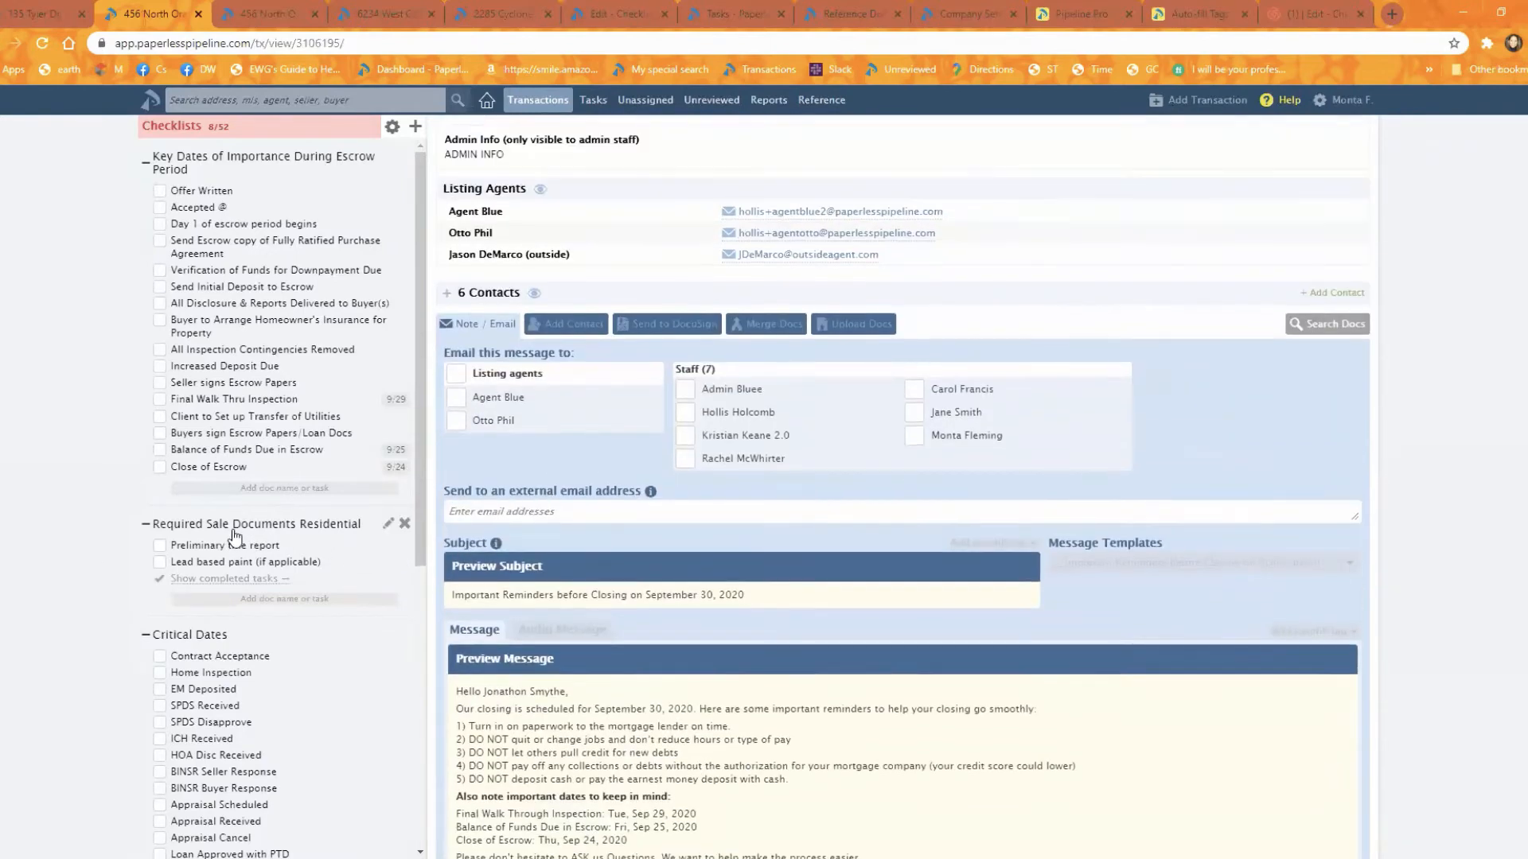
{"action": "scroll", "coordinate": [236, 535], "scroll_direction": "up", "scroll_amount": 4}
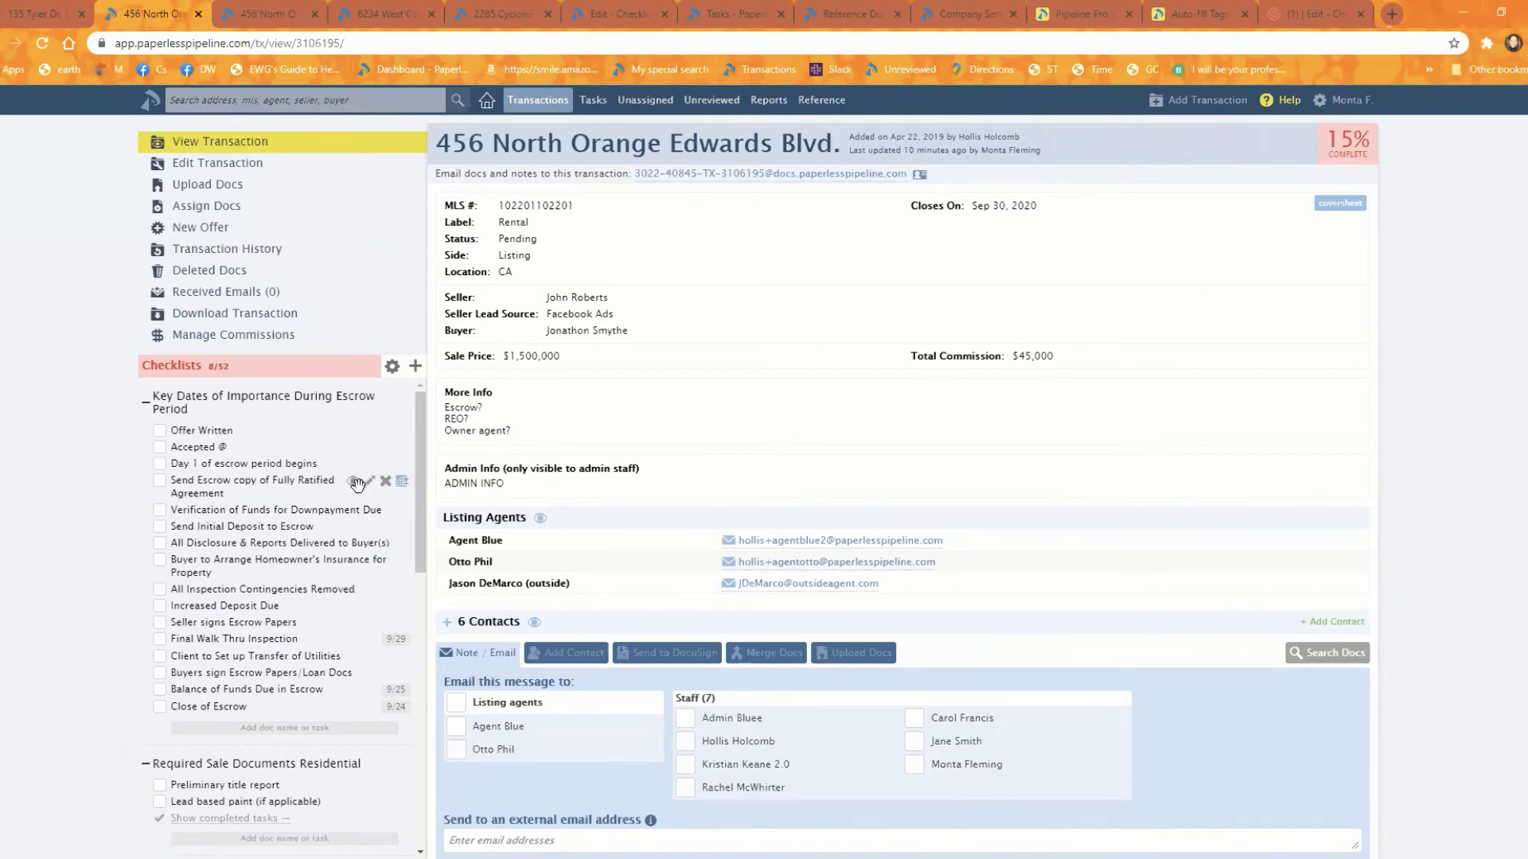
{"action": "left_click", "coordinate": [334, 15]}
{"action": "scroll", "coordinate": [265, 567], "scroll_direction": "down", "scroll_amount": 5}
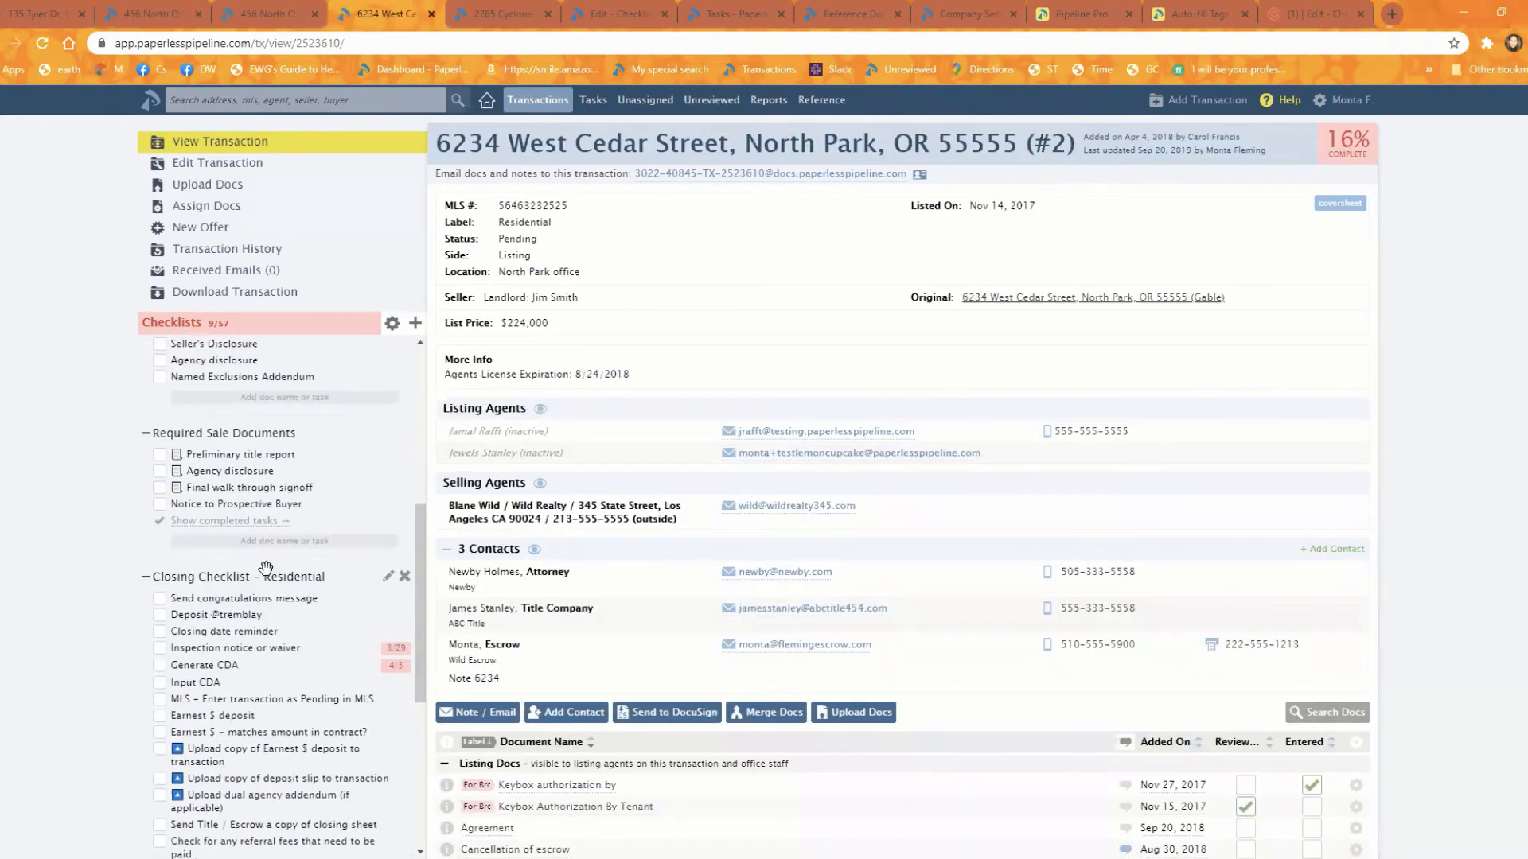
{"action": "scroll", "coordinate": [265, 567], "scroll_direction": "up", "scroll_amount": 5}
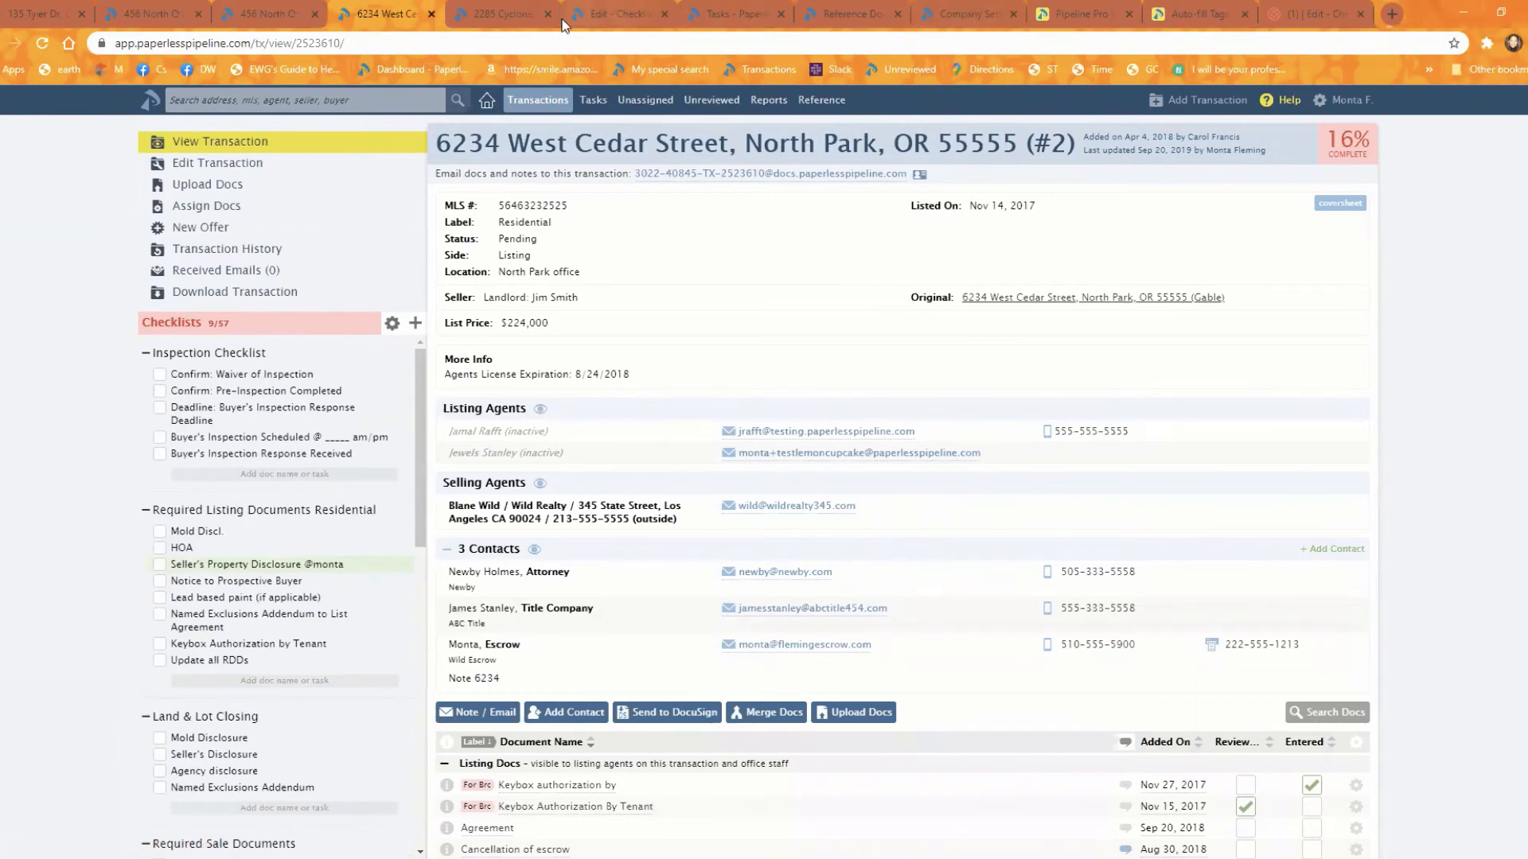
Step: In the Required Listing Documents Residential checklist template, insert a document emoji and a space before the Seller's Property Disclosure task
{"action": "left_click", "coordinate": [617, 15]}
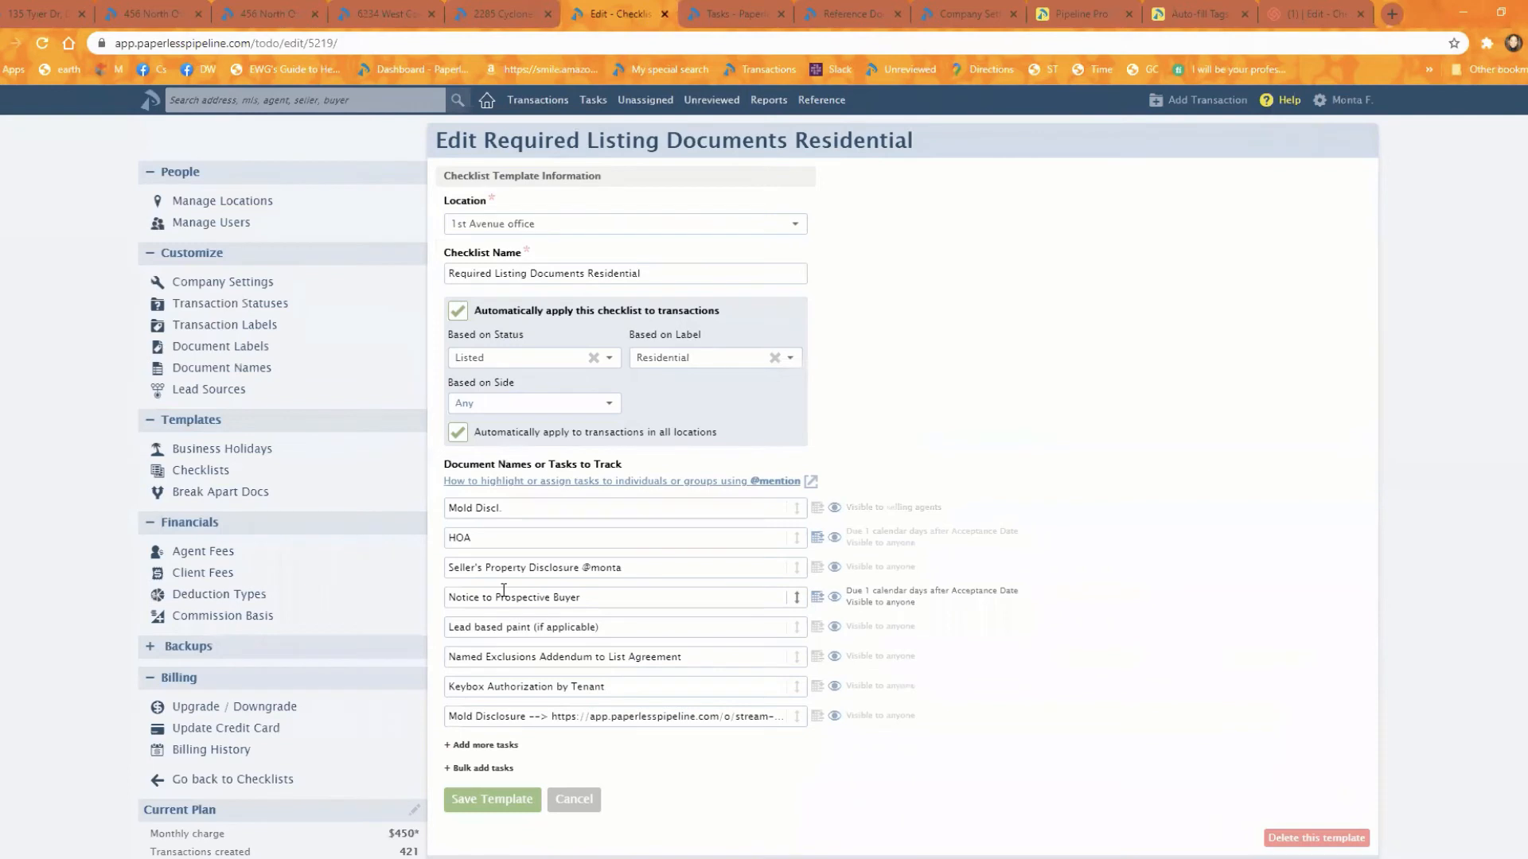
{"action": "left_click", "coordinate": [450, 567]}
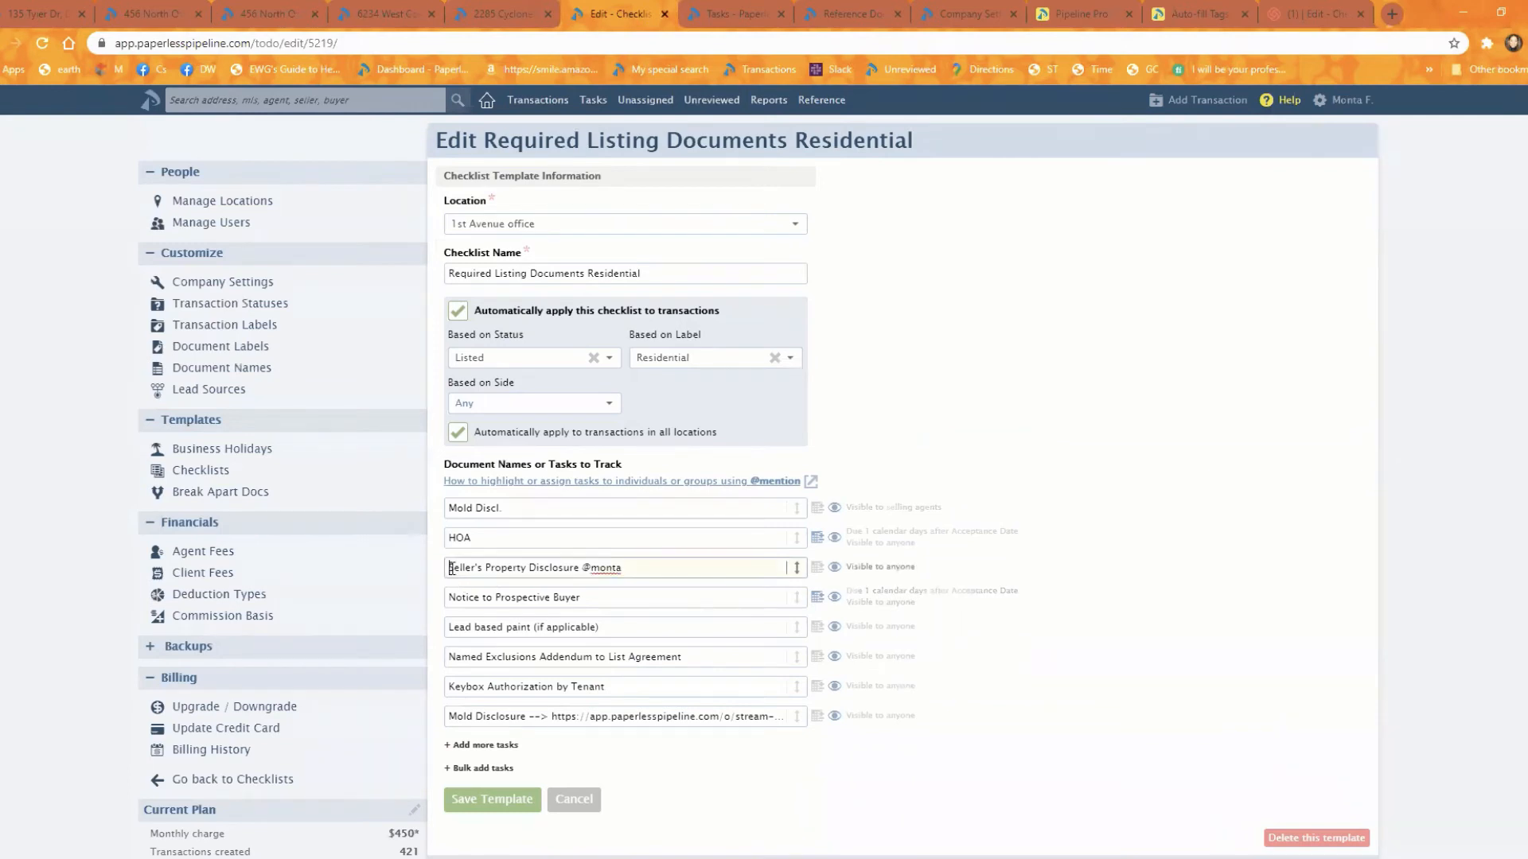
{"action": "triple_click", "coordinate": [450, 567]}
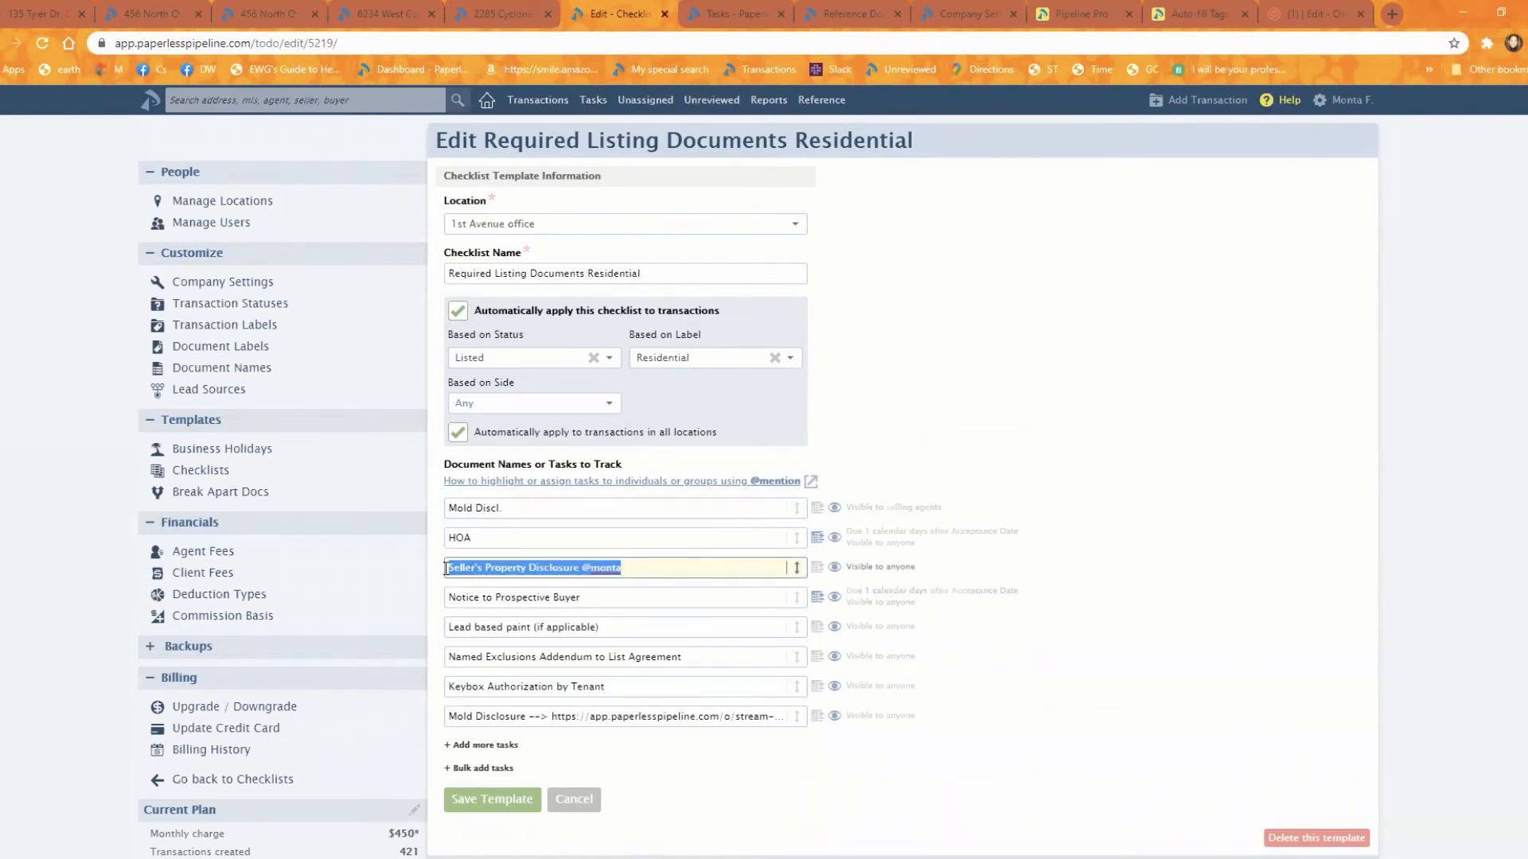
{"action": "left_click", "coordinate": [451, 567]}
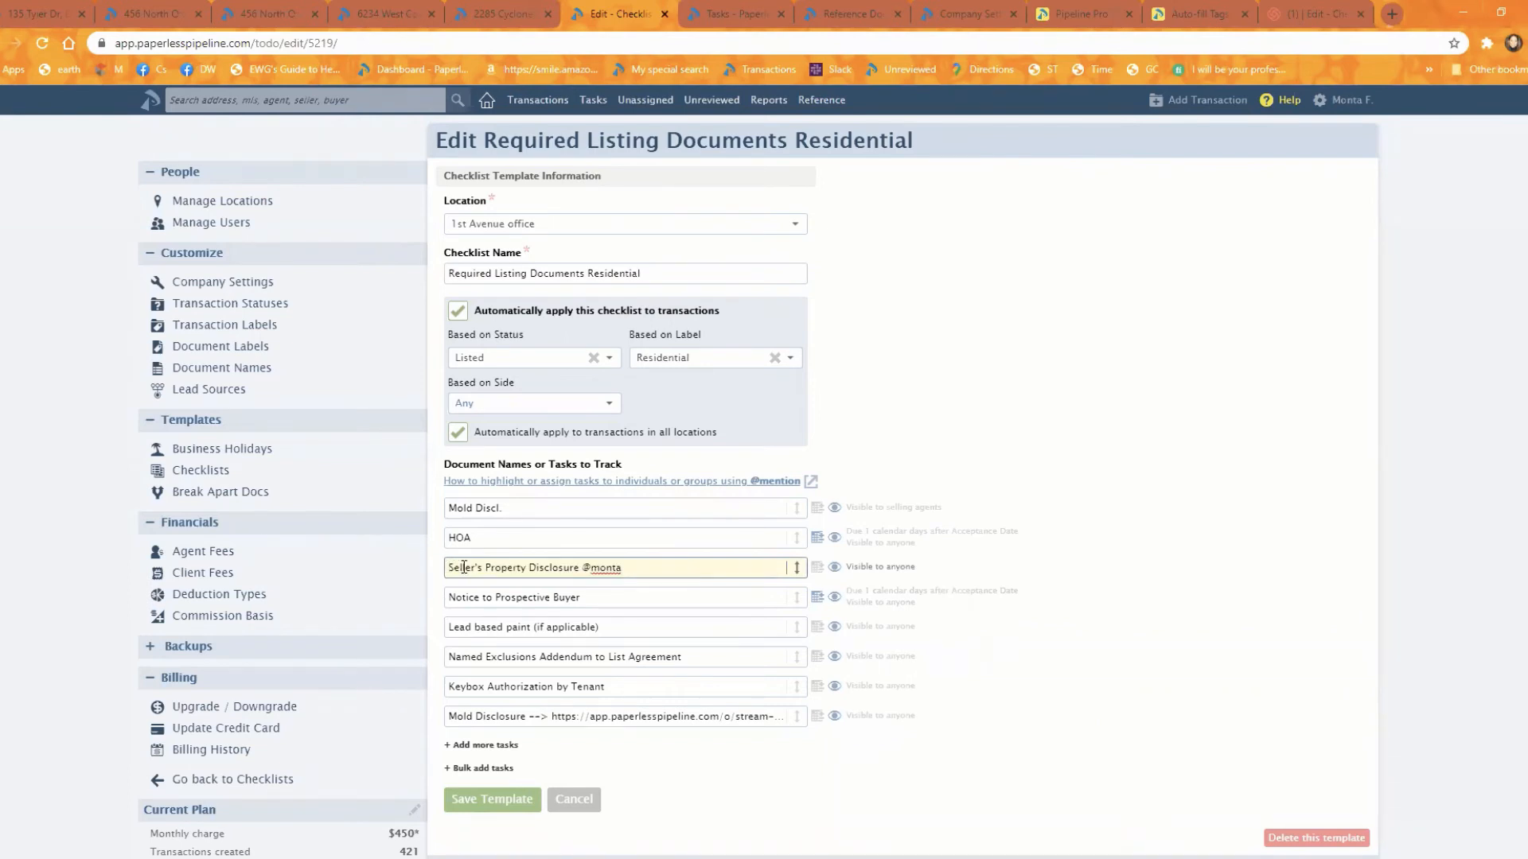
{"action": "key", "text": "super+period"}
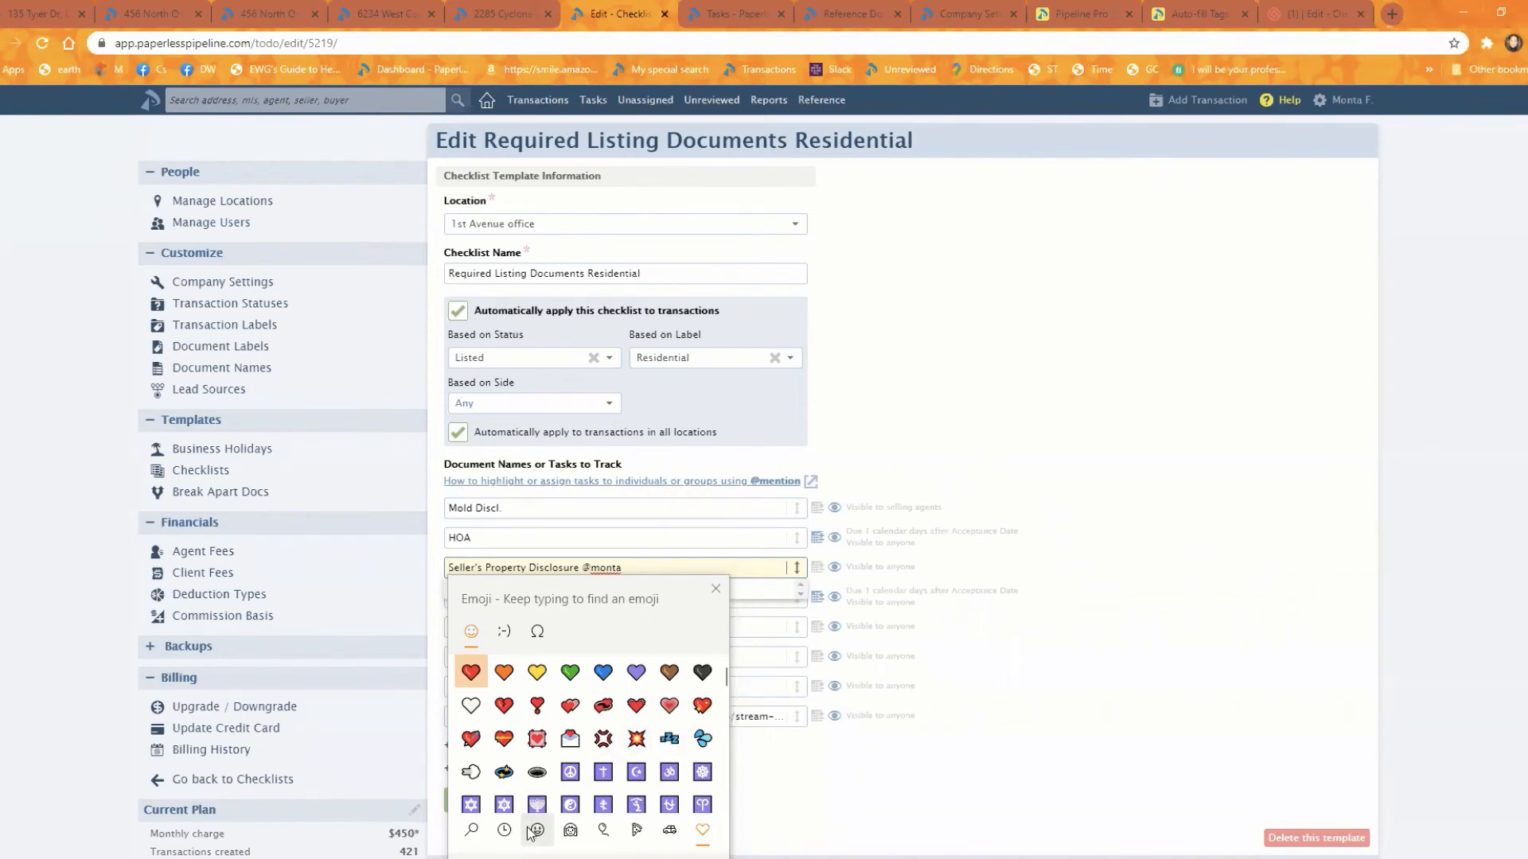
{"action": "left_click", "coordinate": [473, 832]}
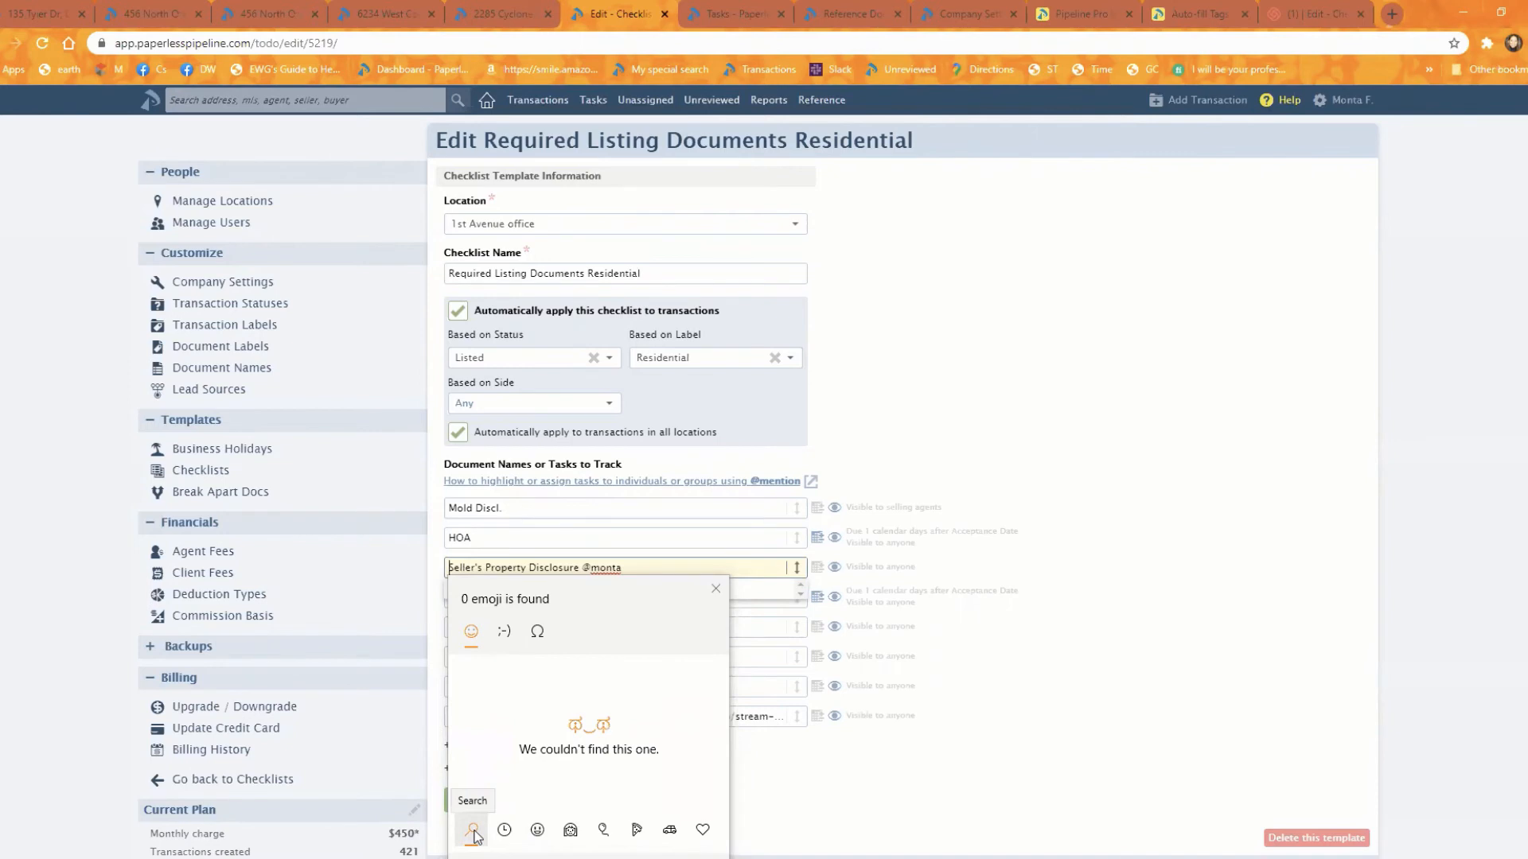
{"action": "type", "text": "DOC"}
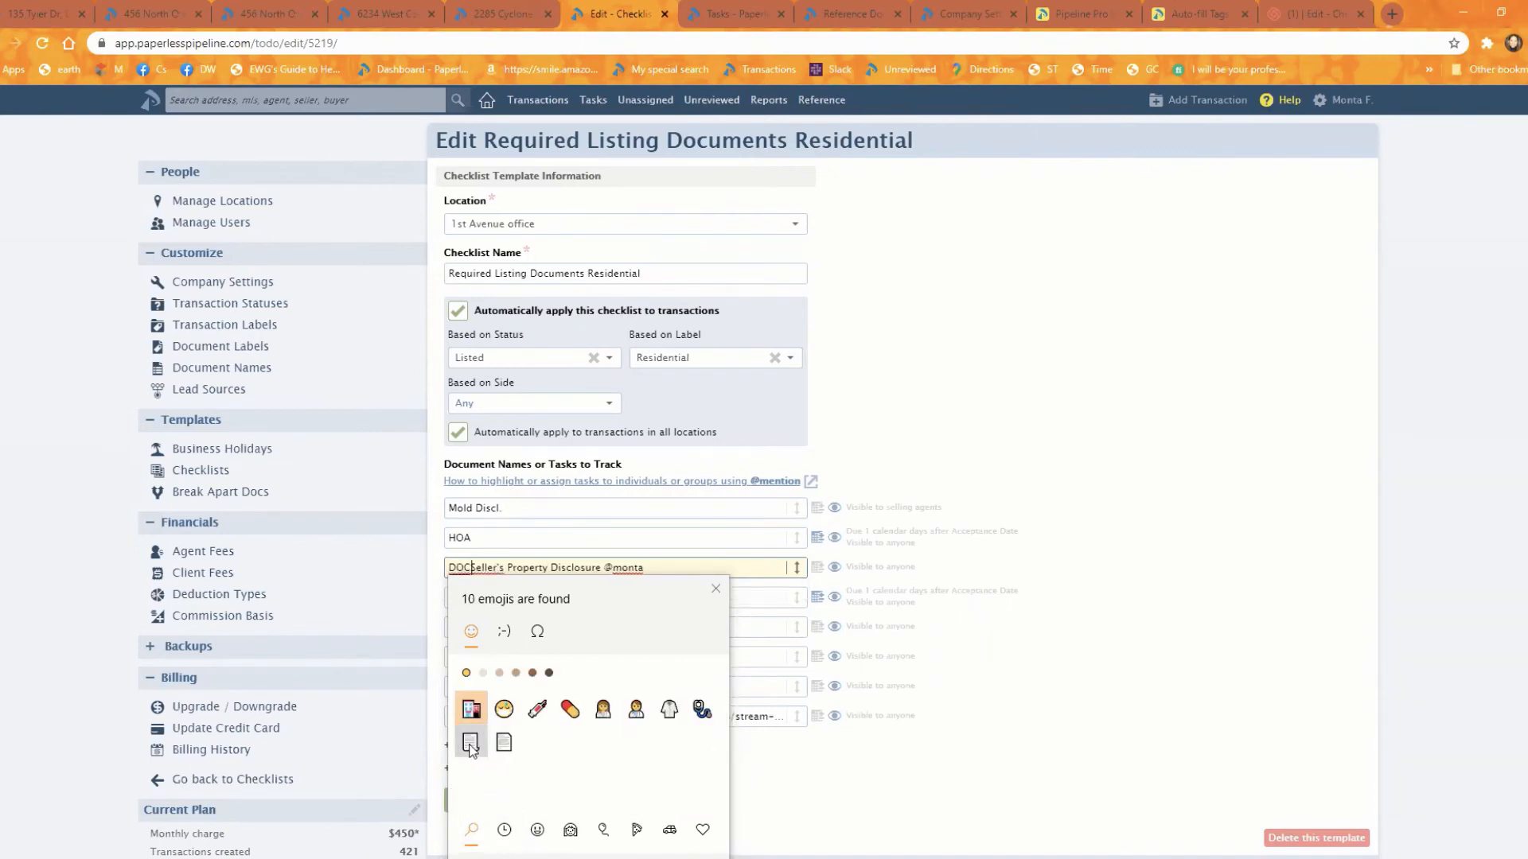
{"action": "left_click", "coordinate": [471, 744]}
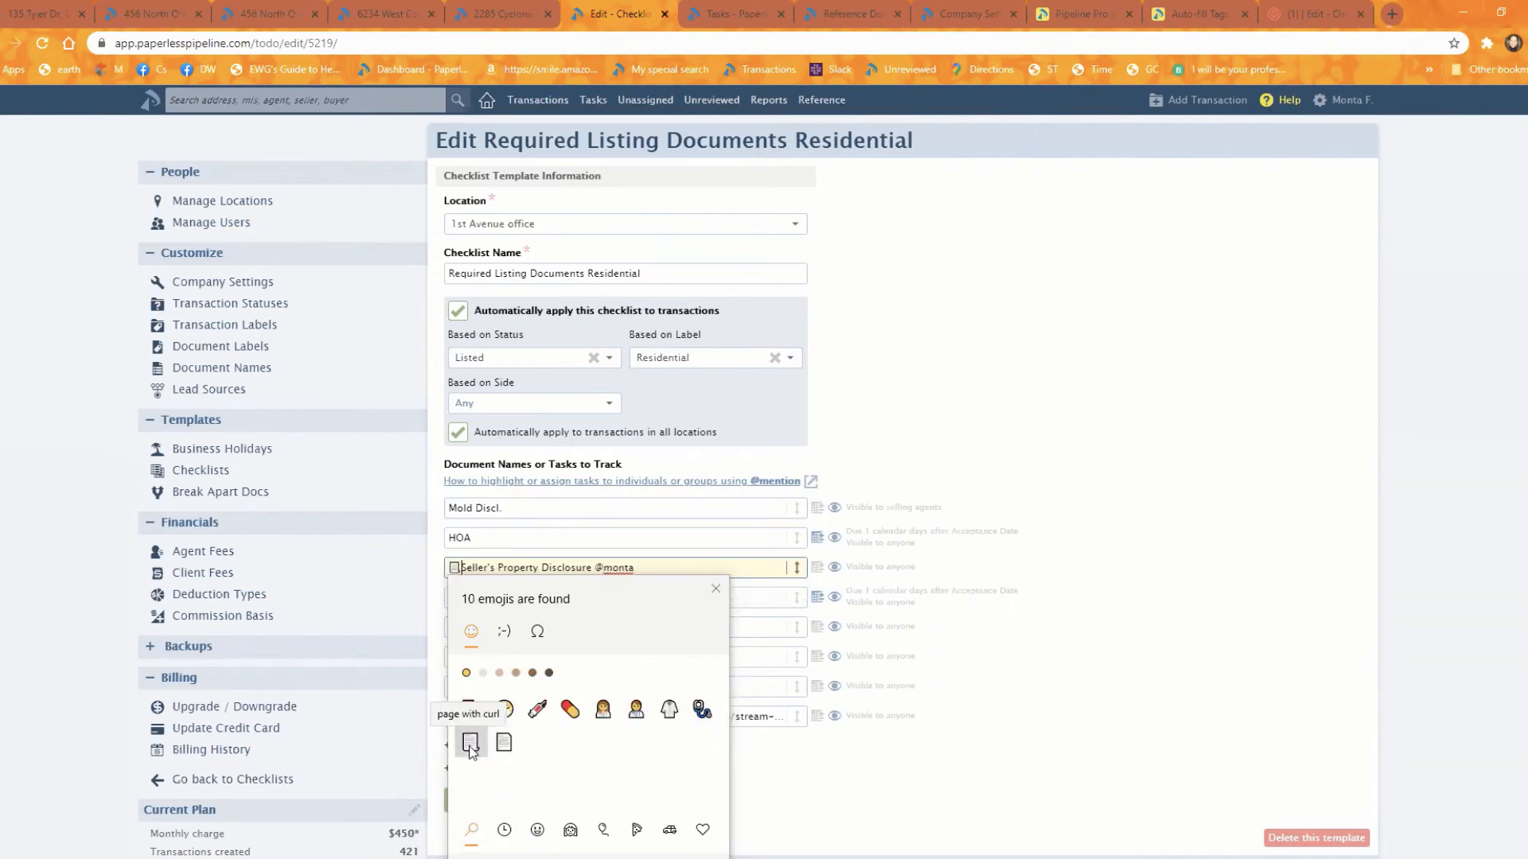
{"action": "left_click", "coordinate": [465, 565]}
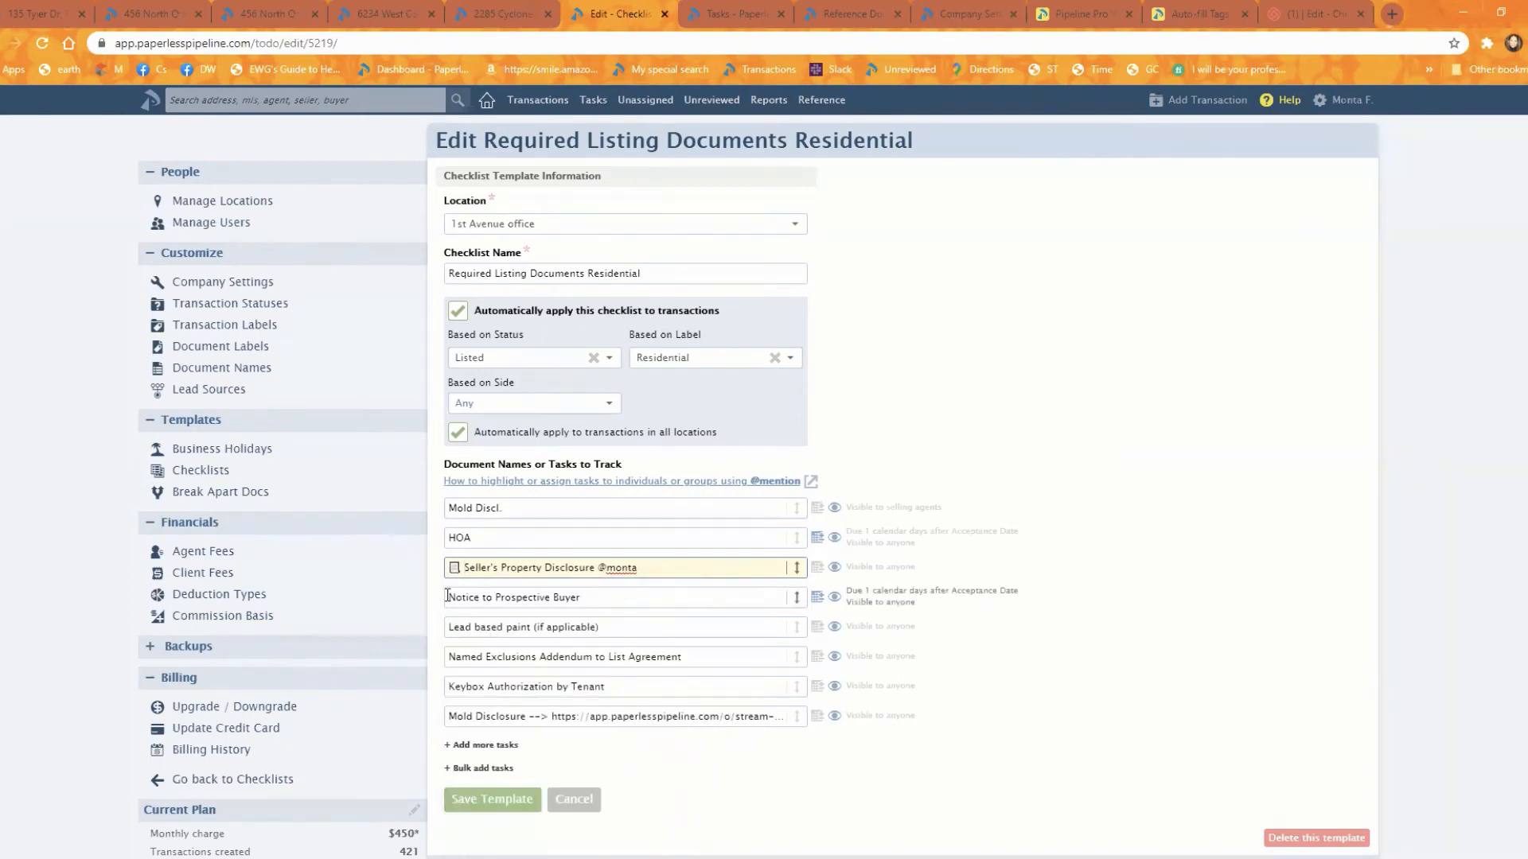
Step: Replace the Notice to Prospective Buyer task name with a document emoji followed by "Lead Based"
{"action": "left_click", "coordinate": [450, 598]}
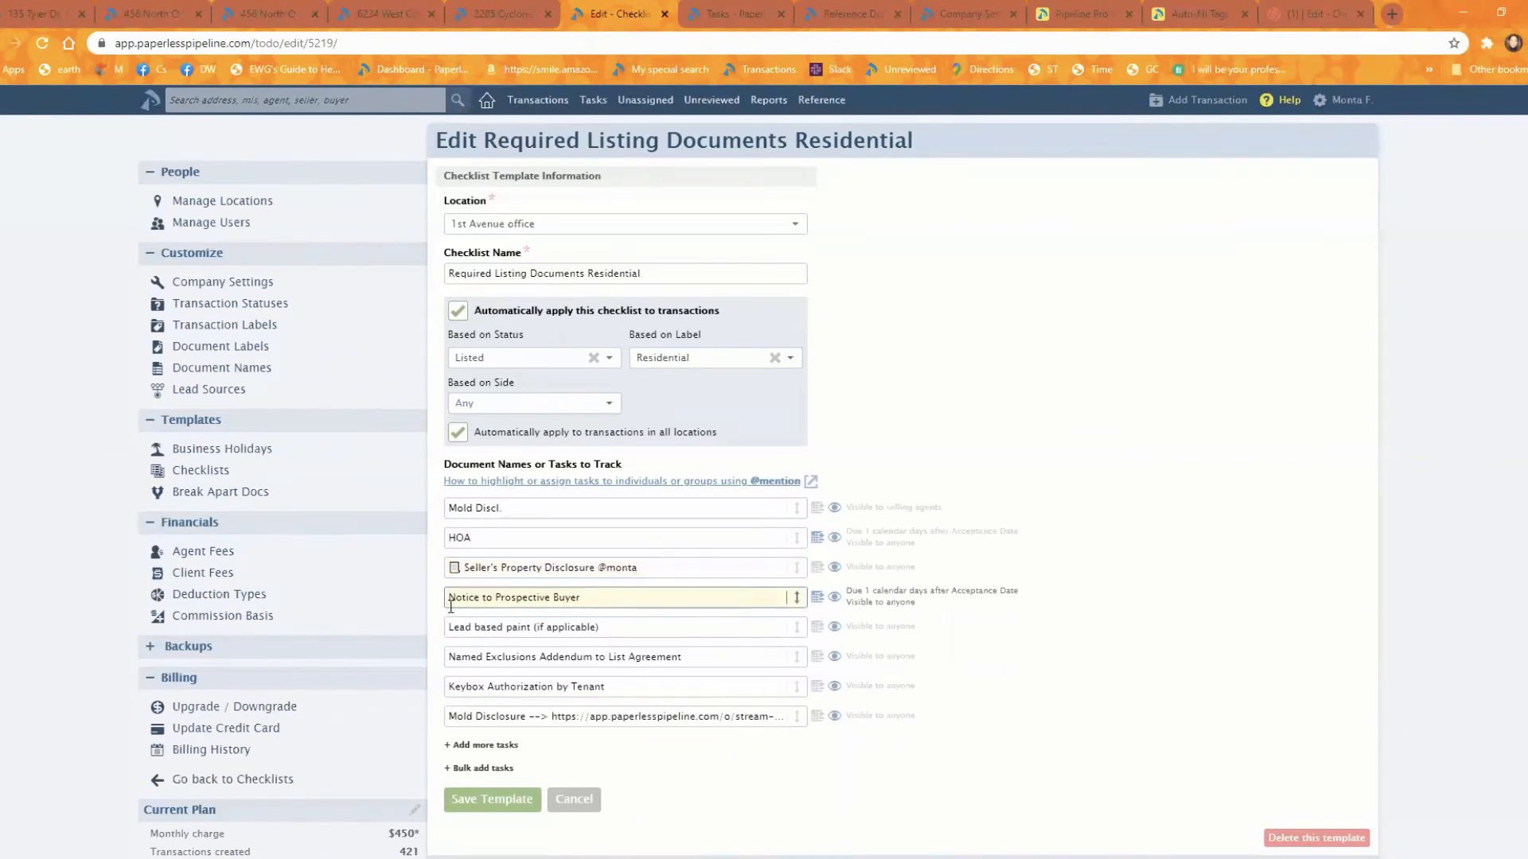
{"action": "key", "text": "super+period"}
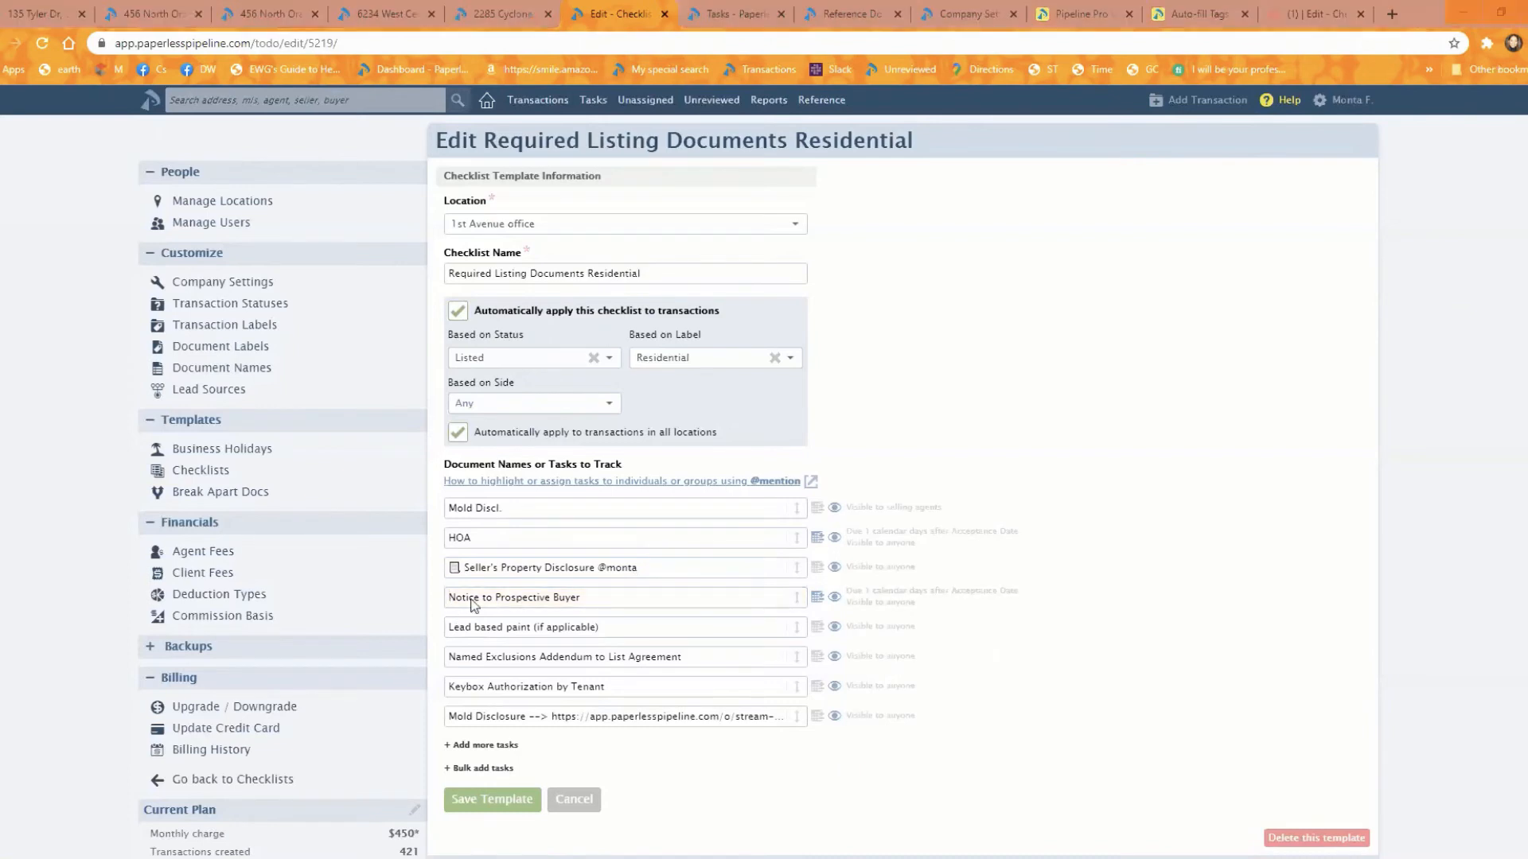
{"action": "triple_click", "coordinate": [447, 599]}
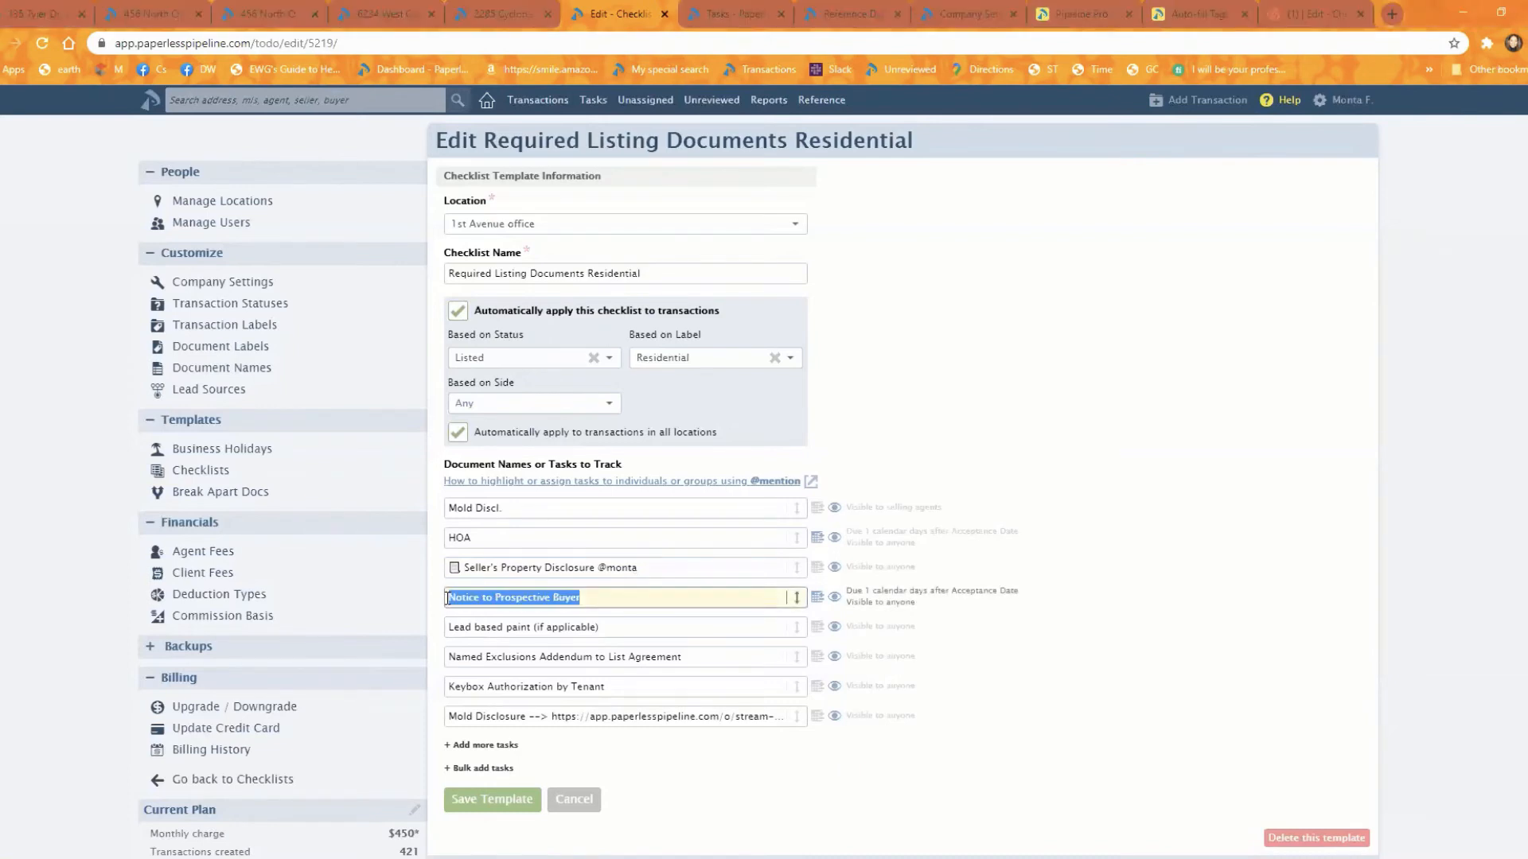
{"action": "key", "text": "super+period"}
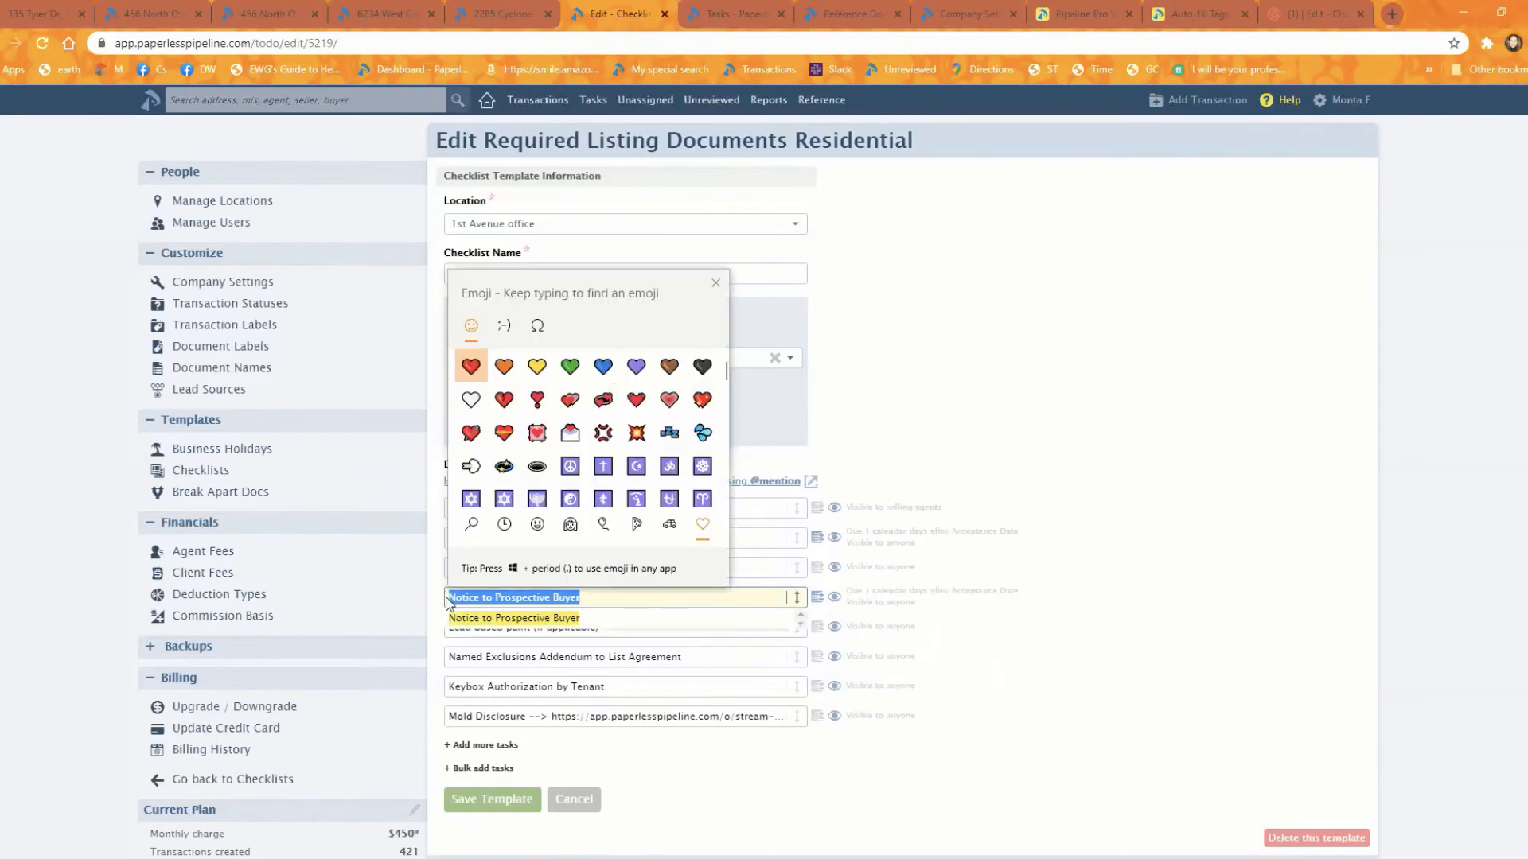
{"action": "type", "text": "DOC"}
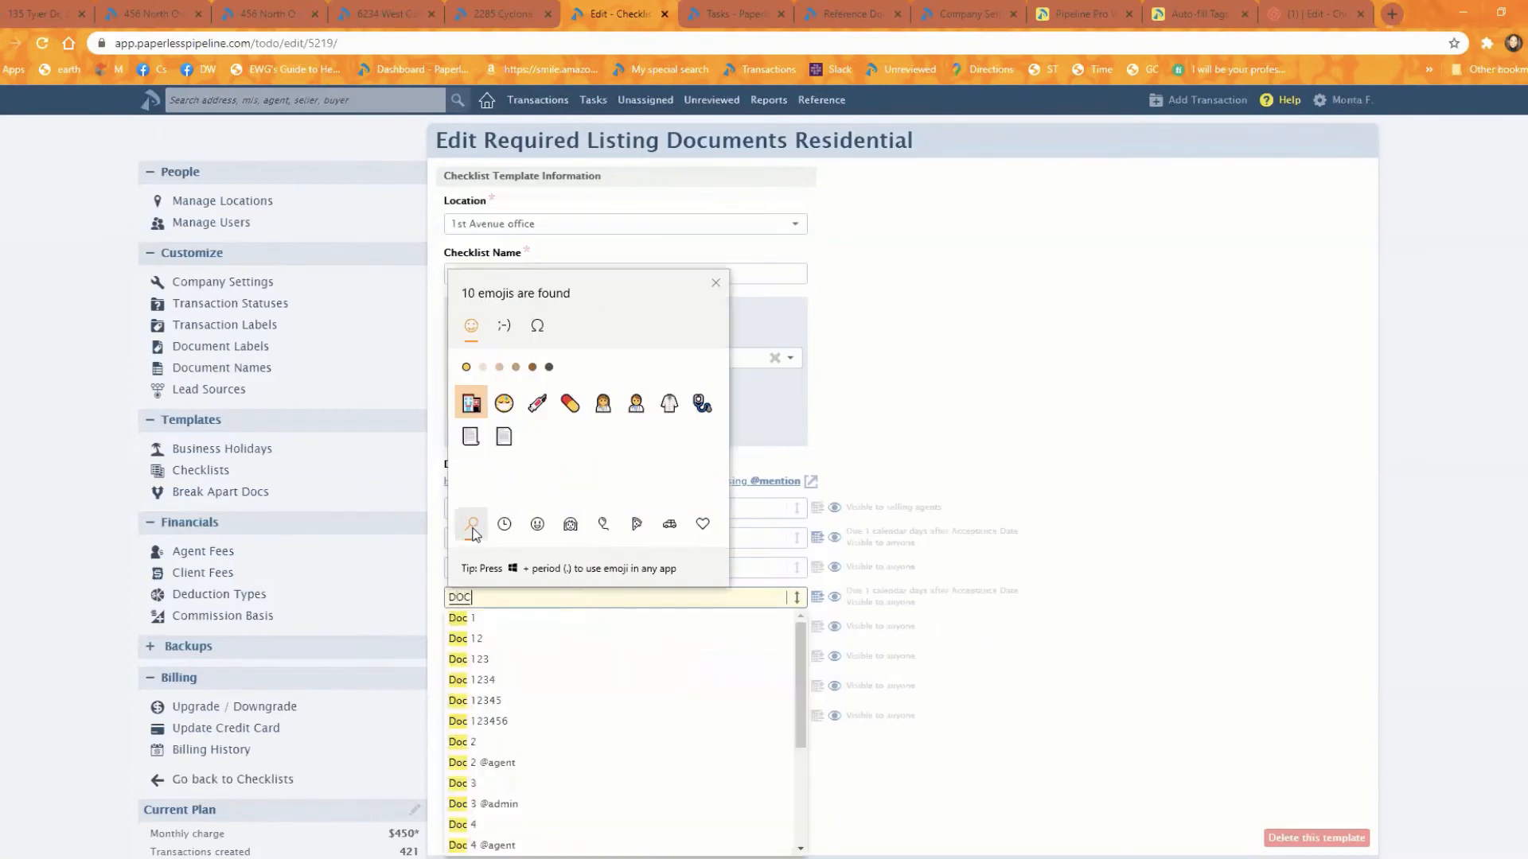
{"action": "left_click", "coordinate": [471, 436]}
{"action": "left_click", "coordinate": [750, 601]}
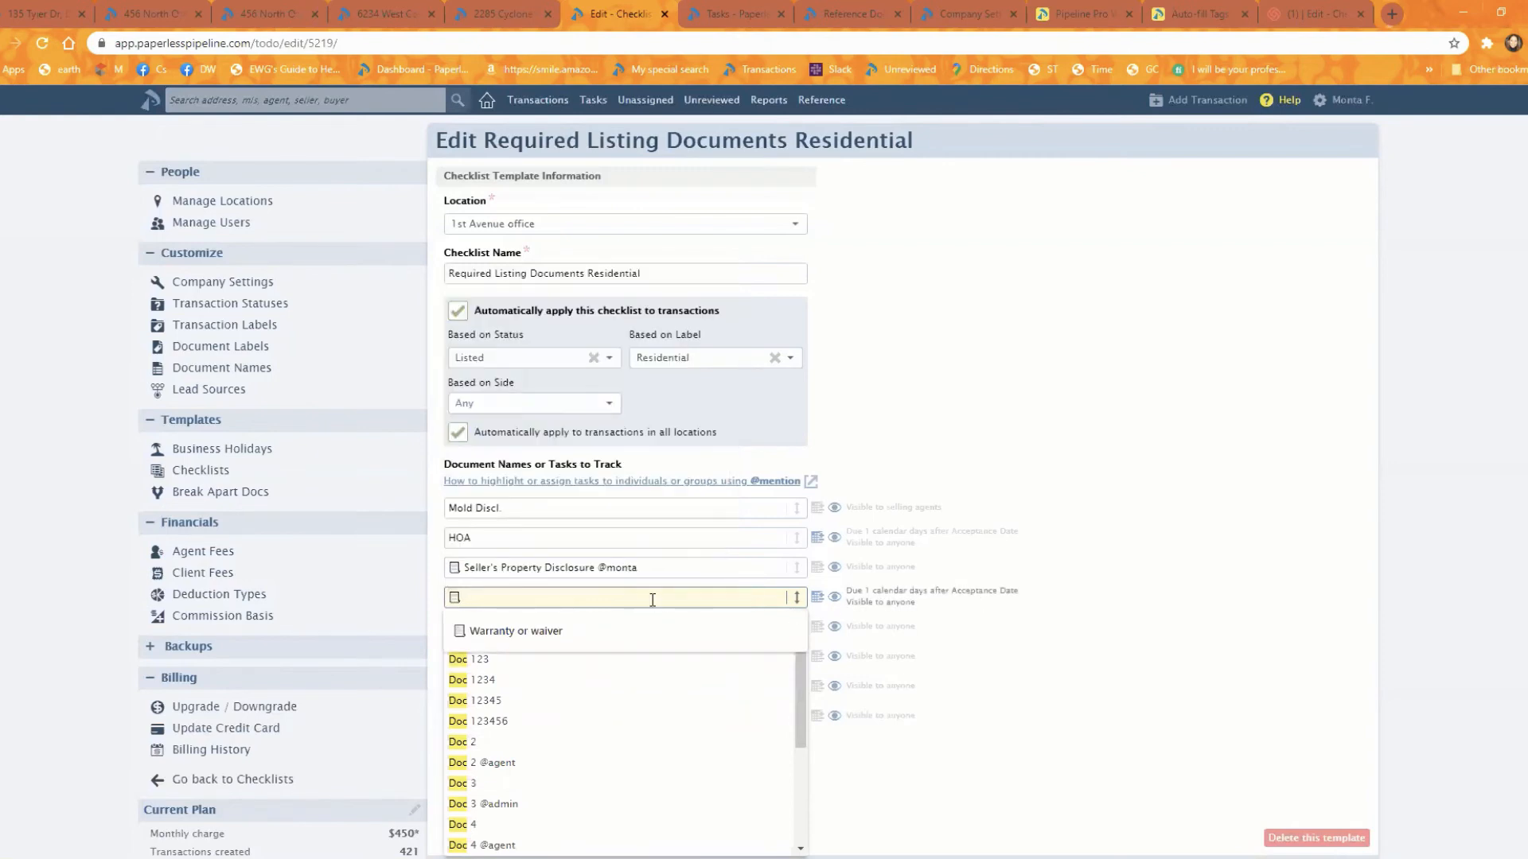
{"action": "type", "text": "Lead Based"}
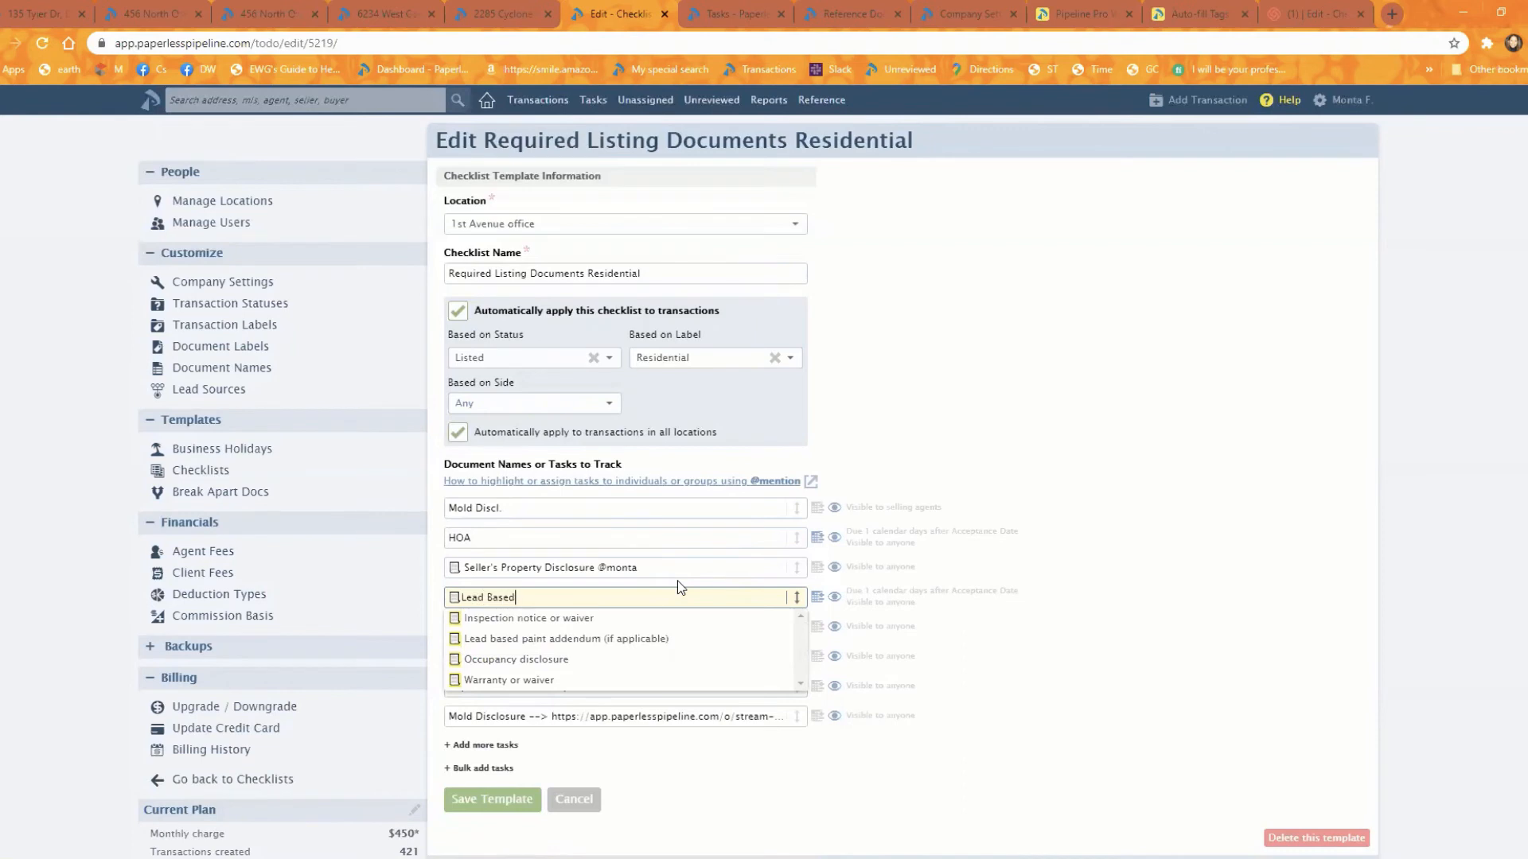
{"action": "left_click", "coordinate": [1254, 673]}
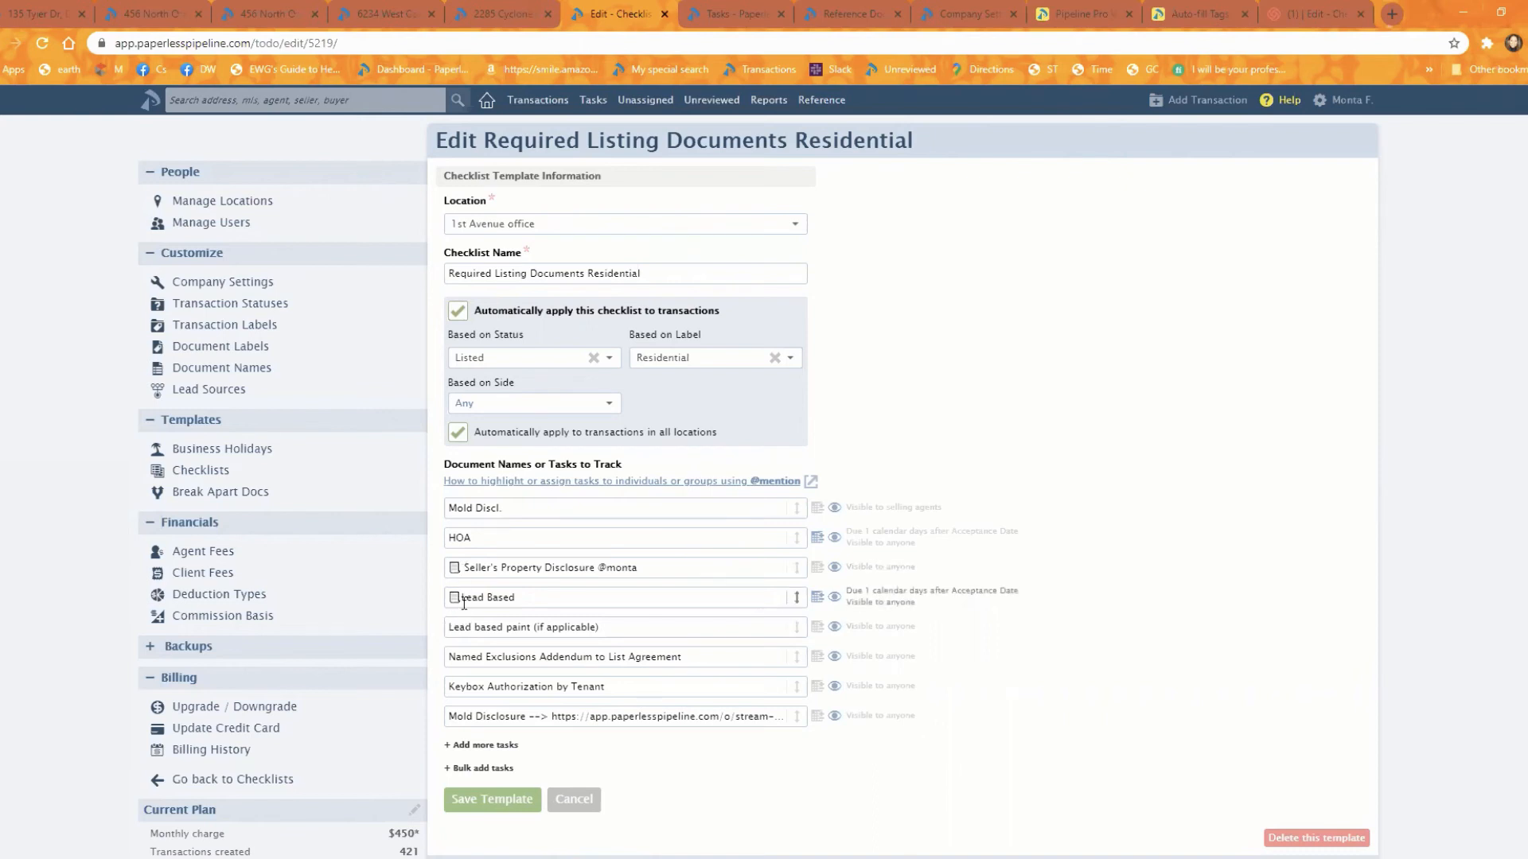
Step: Add a space between the emoji and "Lead Based" in the task name and save the checklist template
{"action": "left_click", "coordinate": [462, 599]}
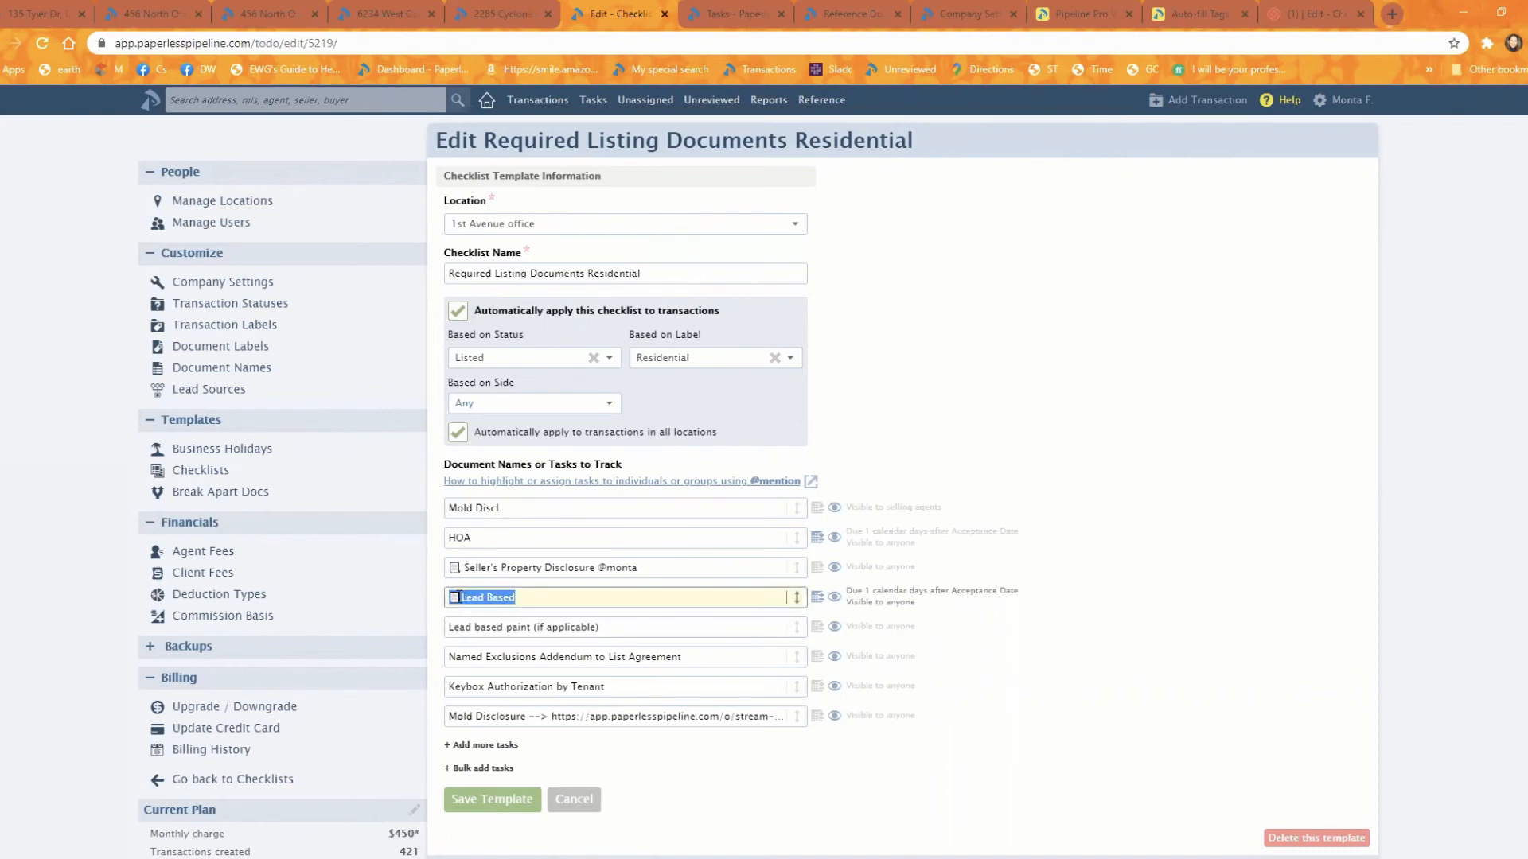
{"action": "left_click", "coordinate": [465, 599]}
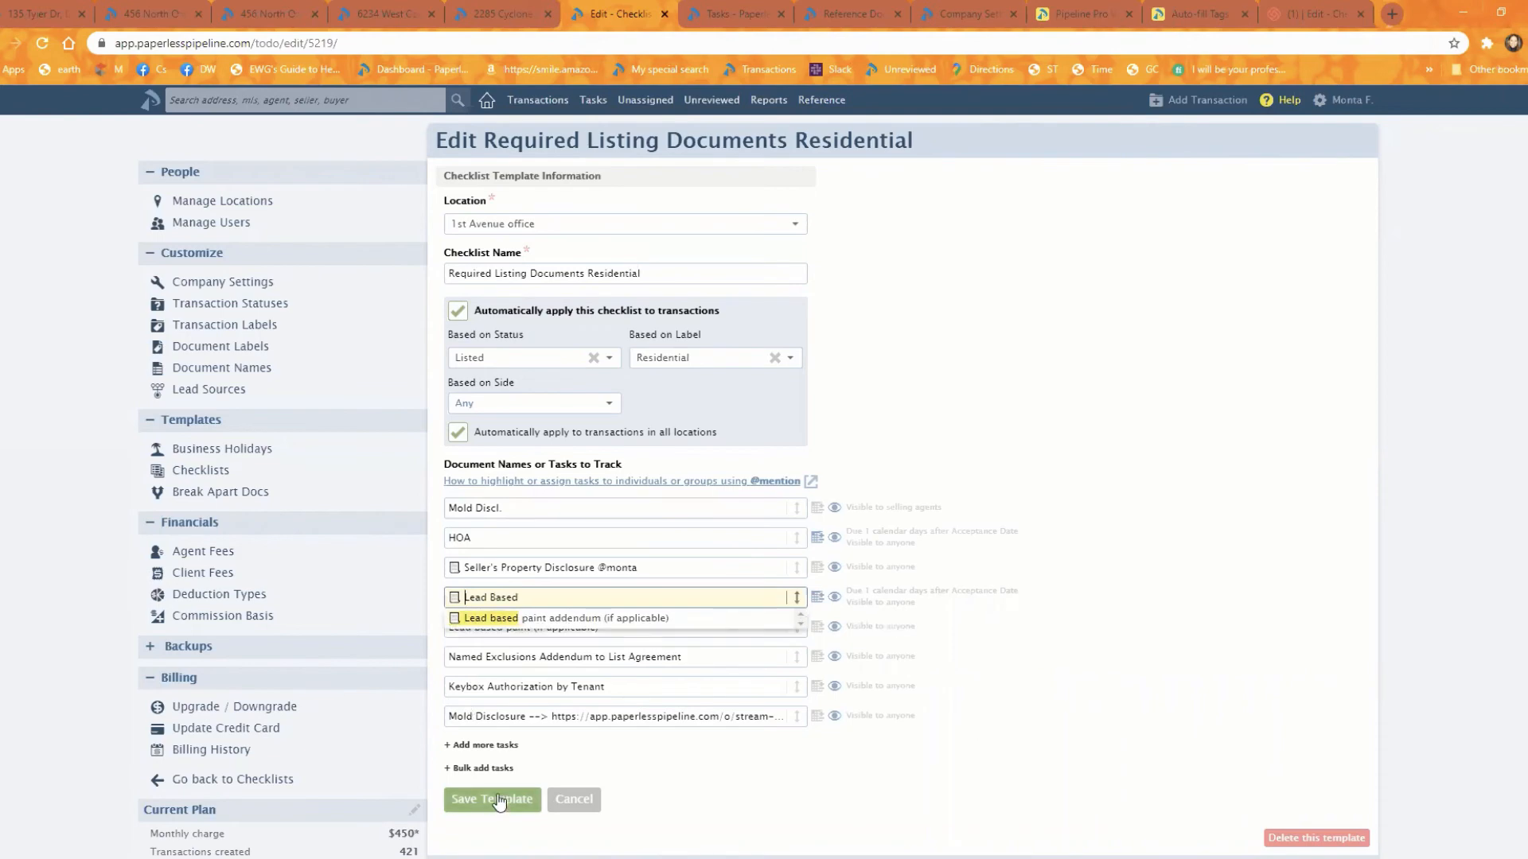
{"action": "left_click", "coordinate": [499, 799]}
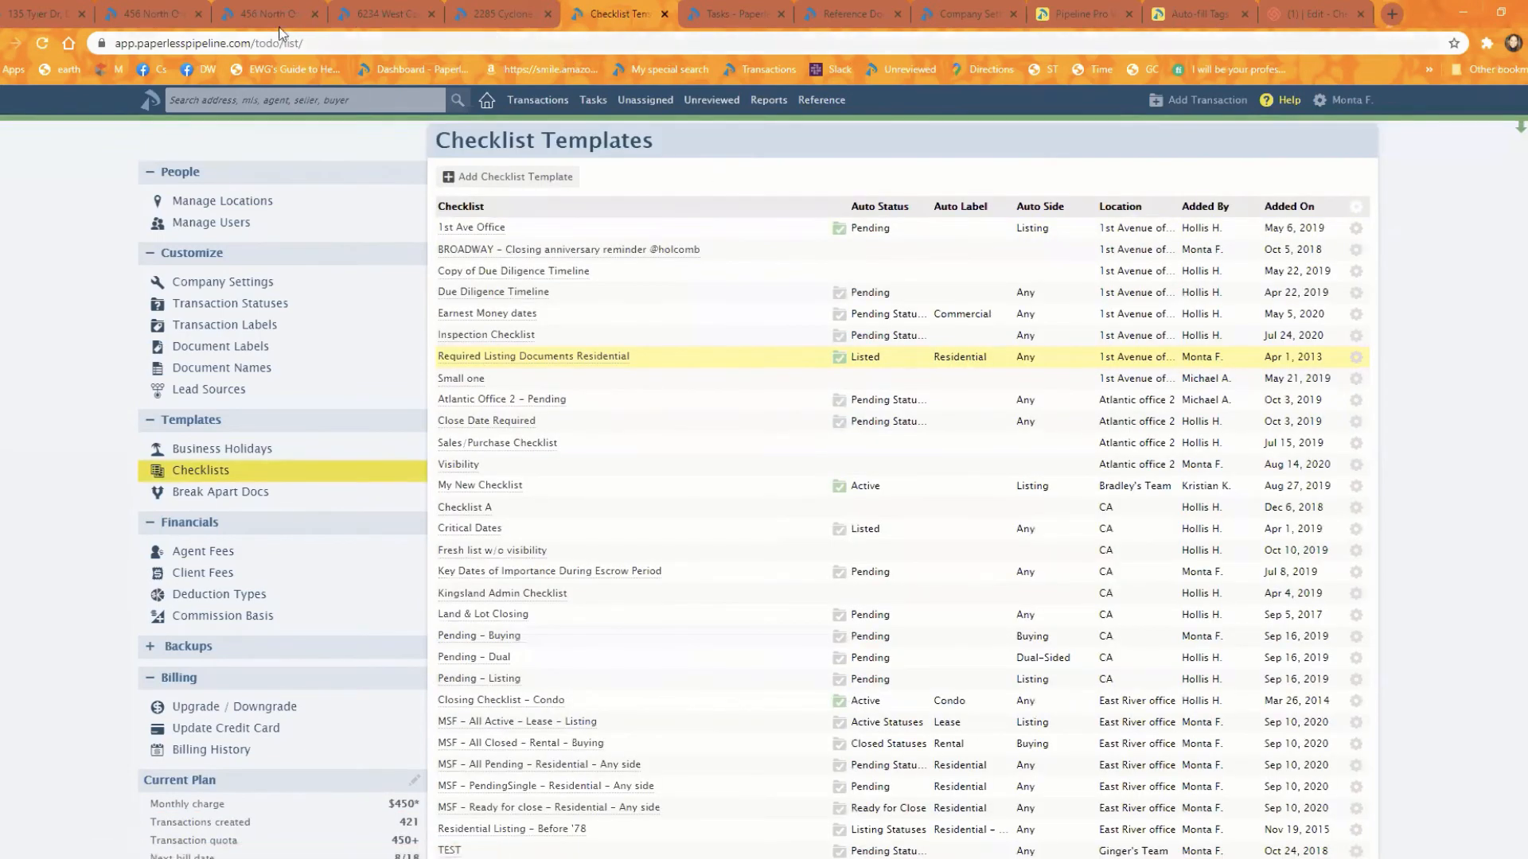
Step: In the West Cedar Street transaction's Closing Checklist, add a green circle emoji before "Upload extension of closing addendum (if applicable)" and save the task
{"action": "left_click", "coordinate": [382, 14]}
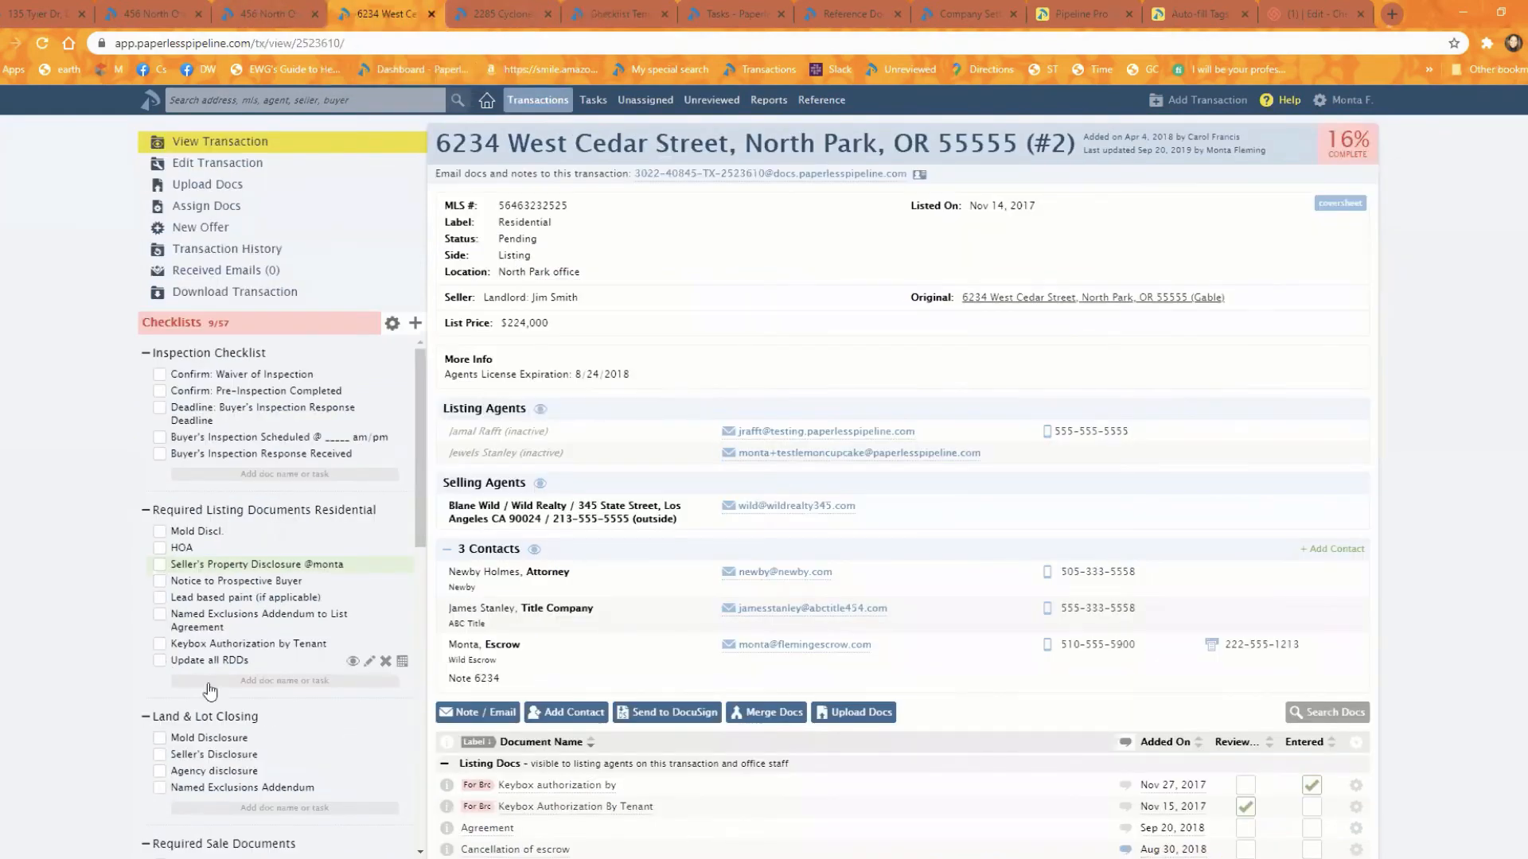
{"action": "scroll", "coordinate": [208, 697], "scroll_direction": "down", "scroll_amount": 1}
{"action": "scroll", "coordinate": [208, 697], "scroll_direction": "down", "scroll_amount": 5}
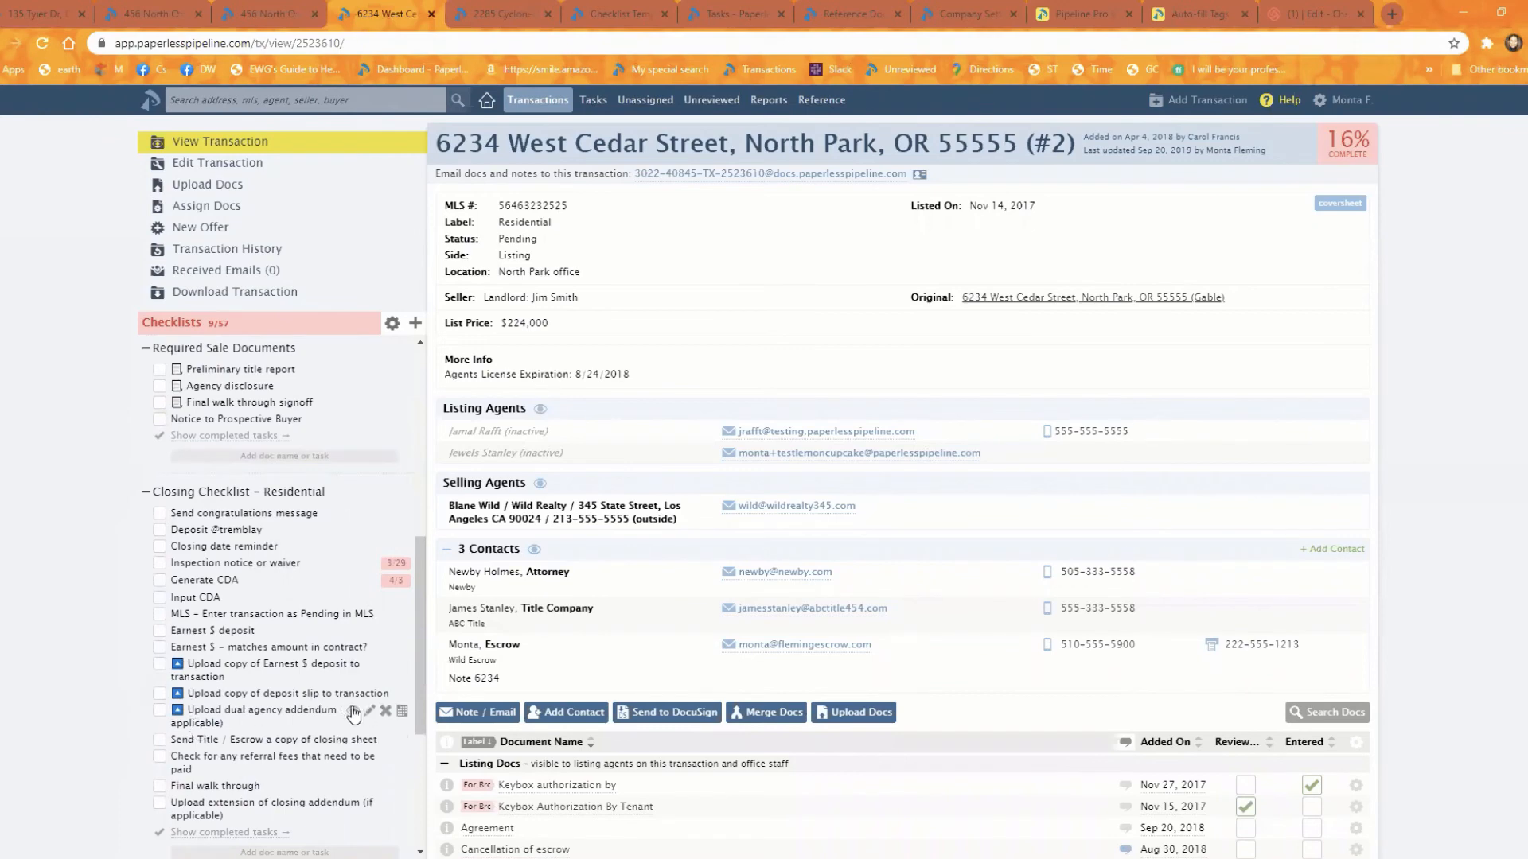
{"action": "scroll", "coordinate": [367, 712], "scroll_direction": "down", "scroll_amount": 3}
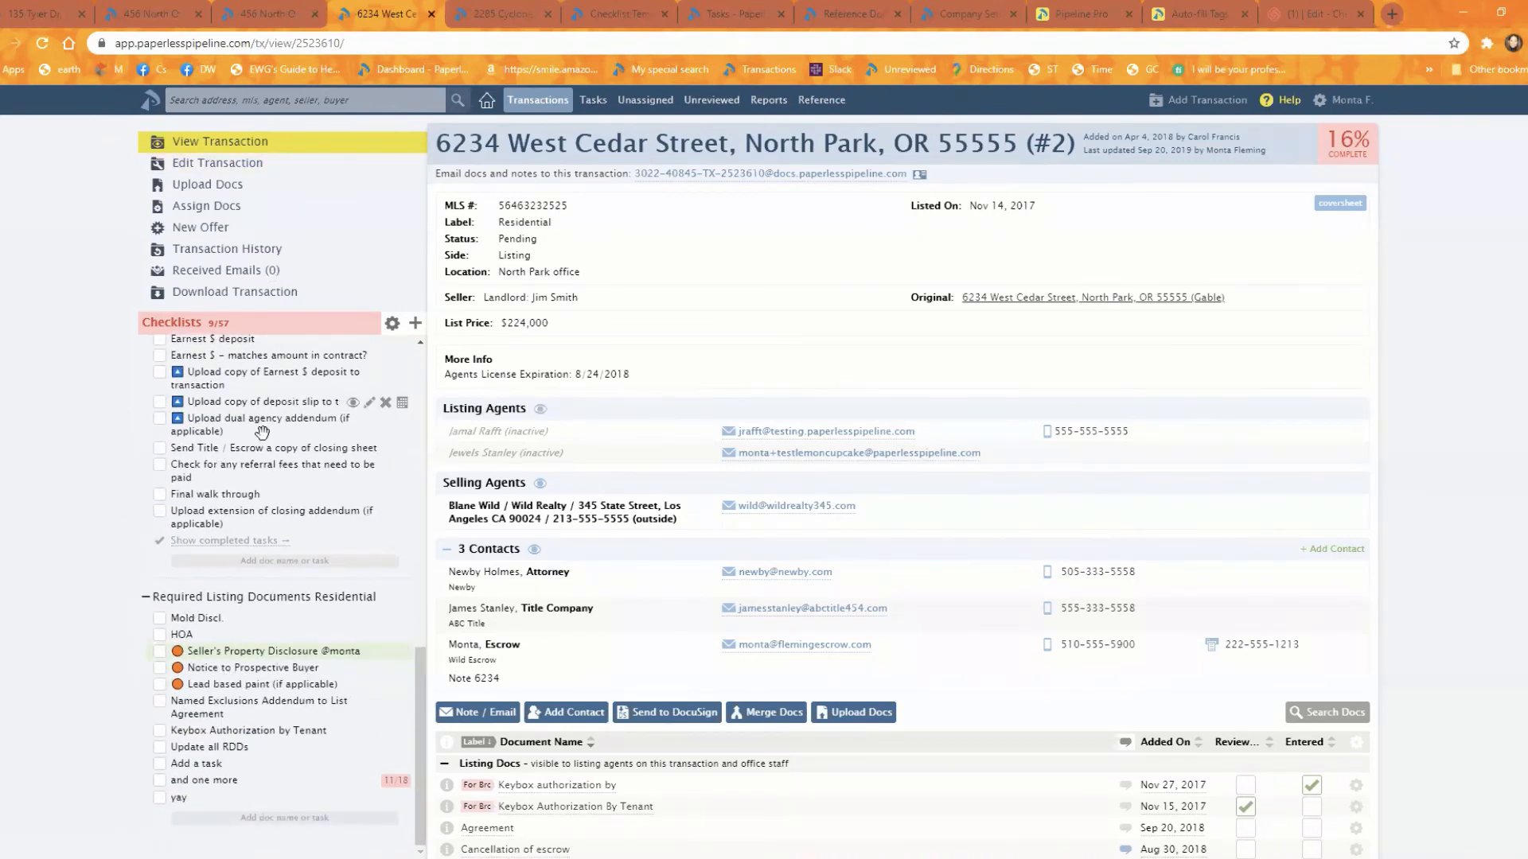
{"action": "left_click", "coordinate": [369, 512]}
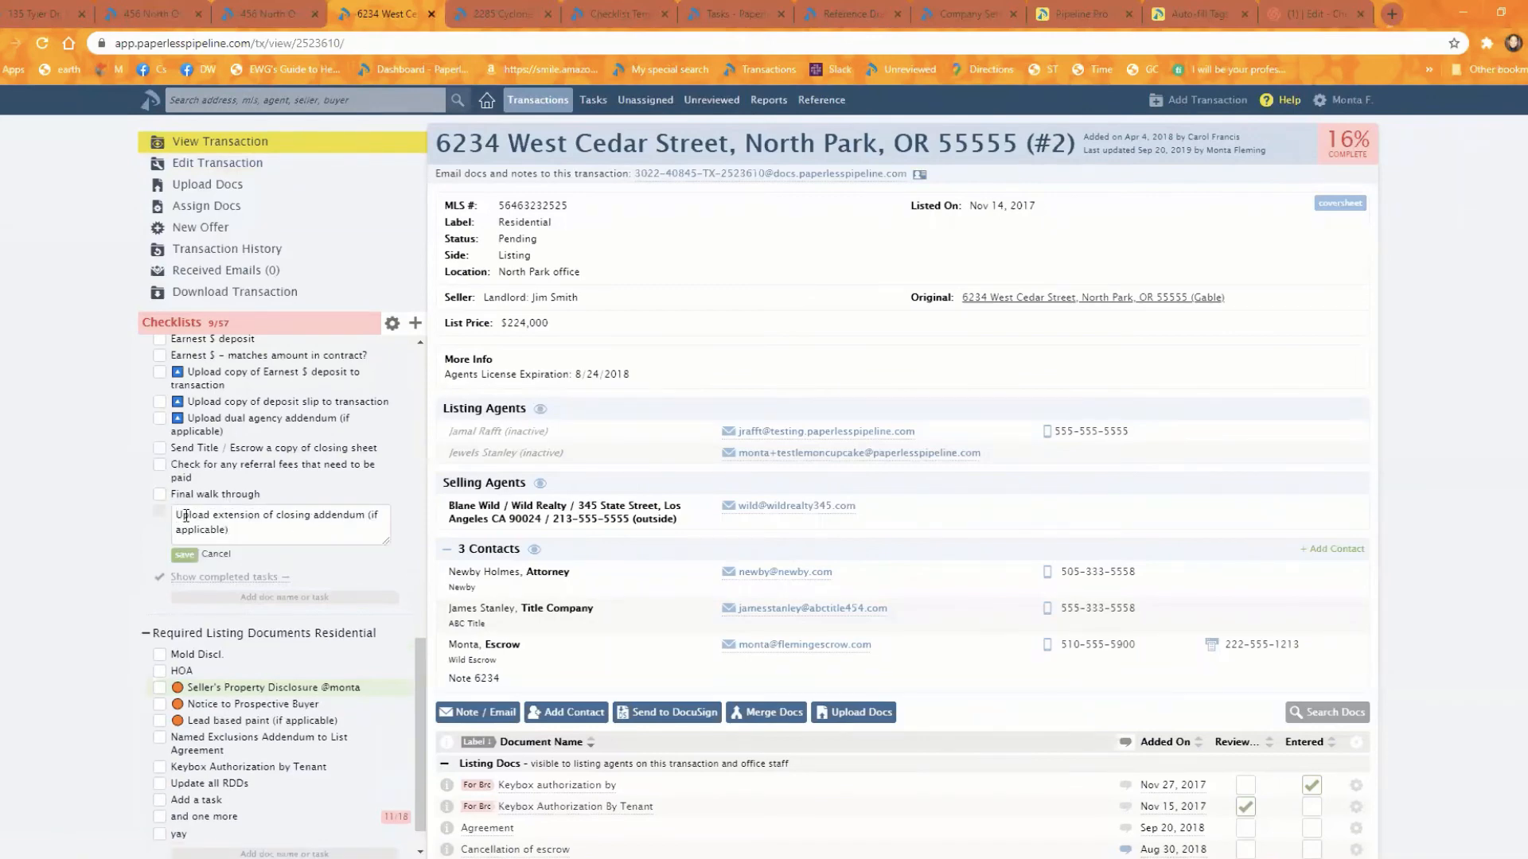
{"action": "key", "text": "super+period"}
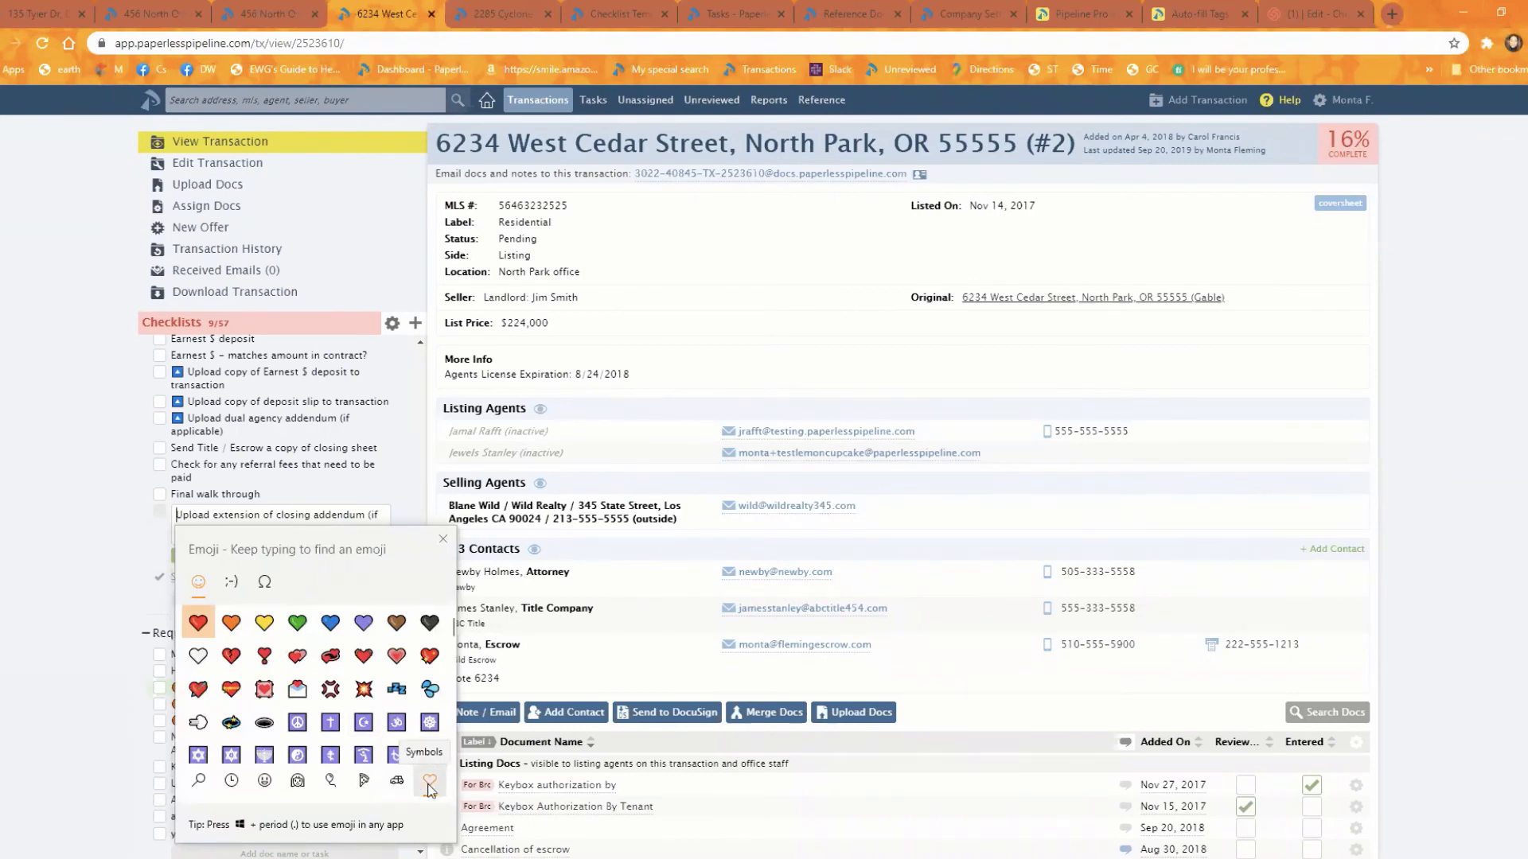
{"action": "scroll", "coordinate": [356, 690], "scroll_direction": "down", "scroll_amount": 5}
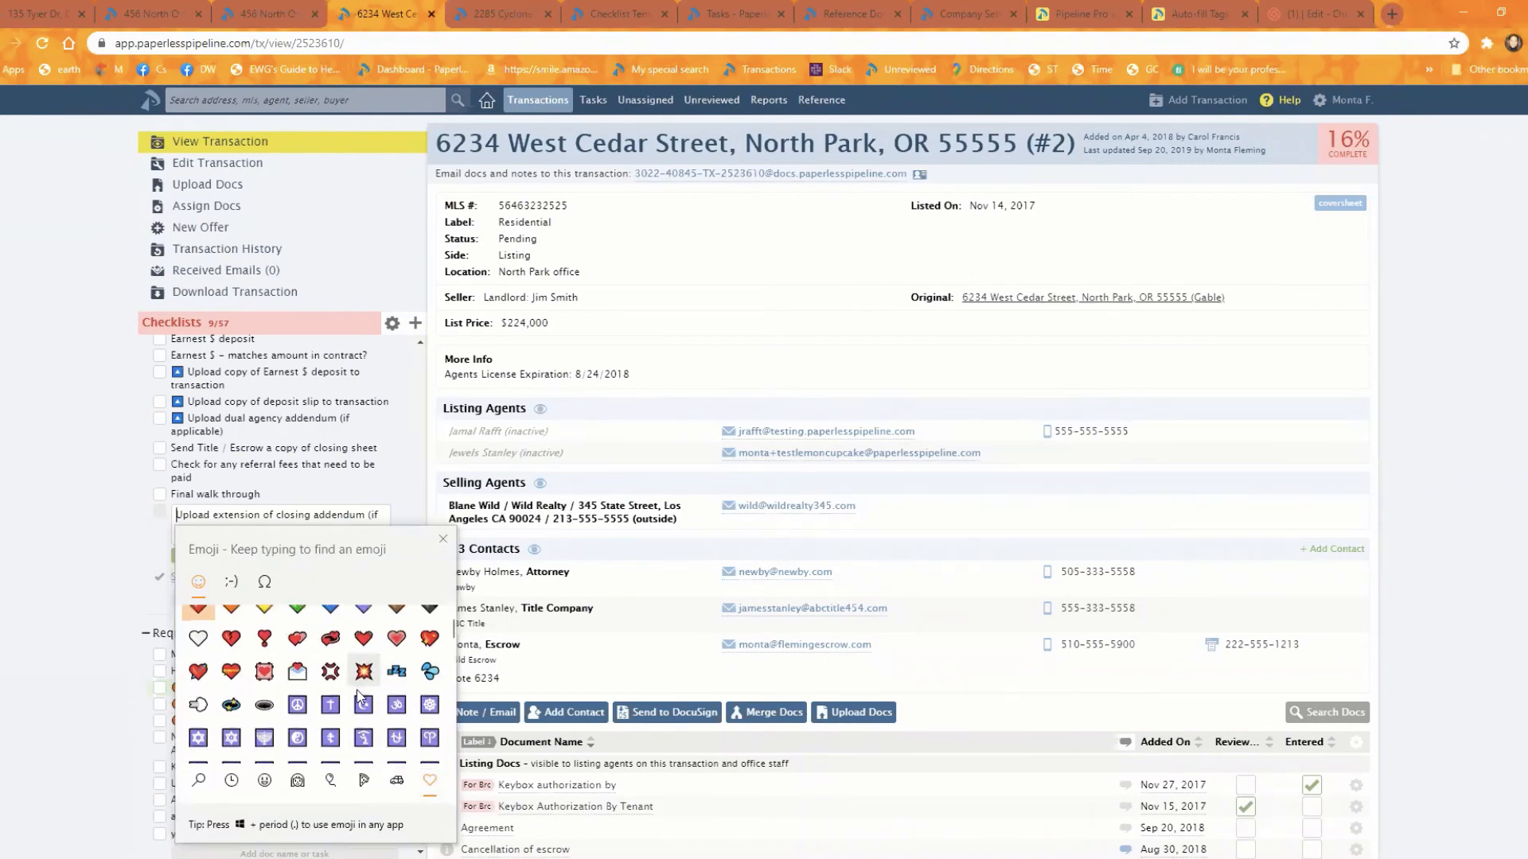
{"action": "scroll", "coordinate": [360, 694], "scroll_direction": "down", "scroll_amount": 6}
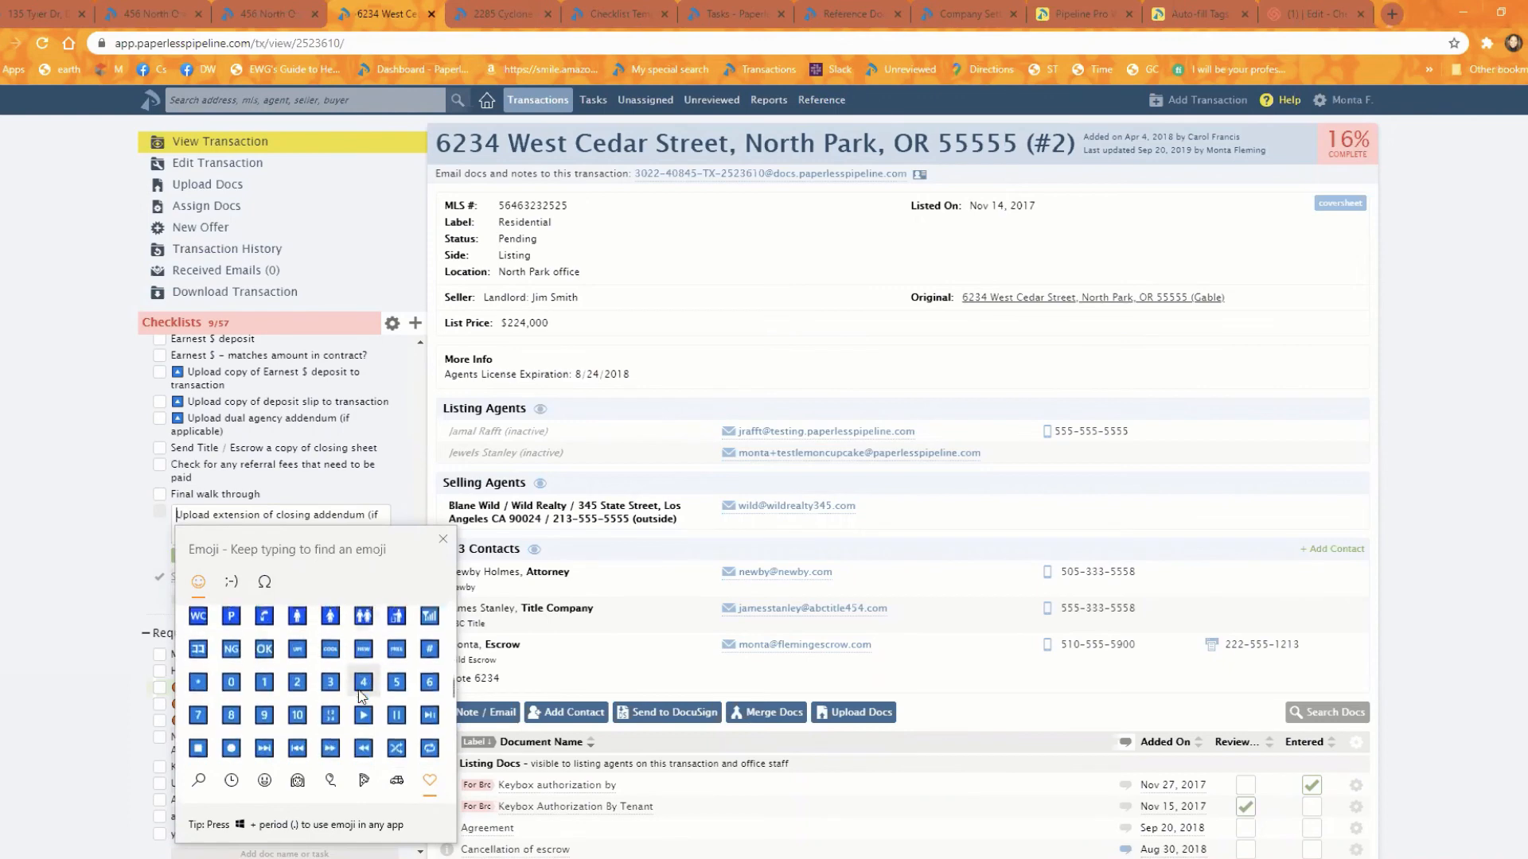
{"action": "scroll", "coordinate": [362, 696], "scroll_direction": "down", "scroll_amount": 5}
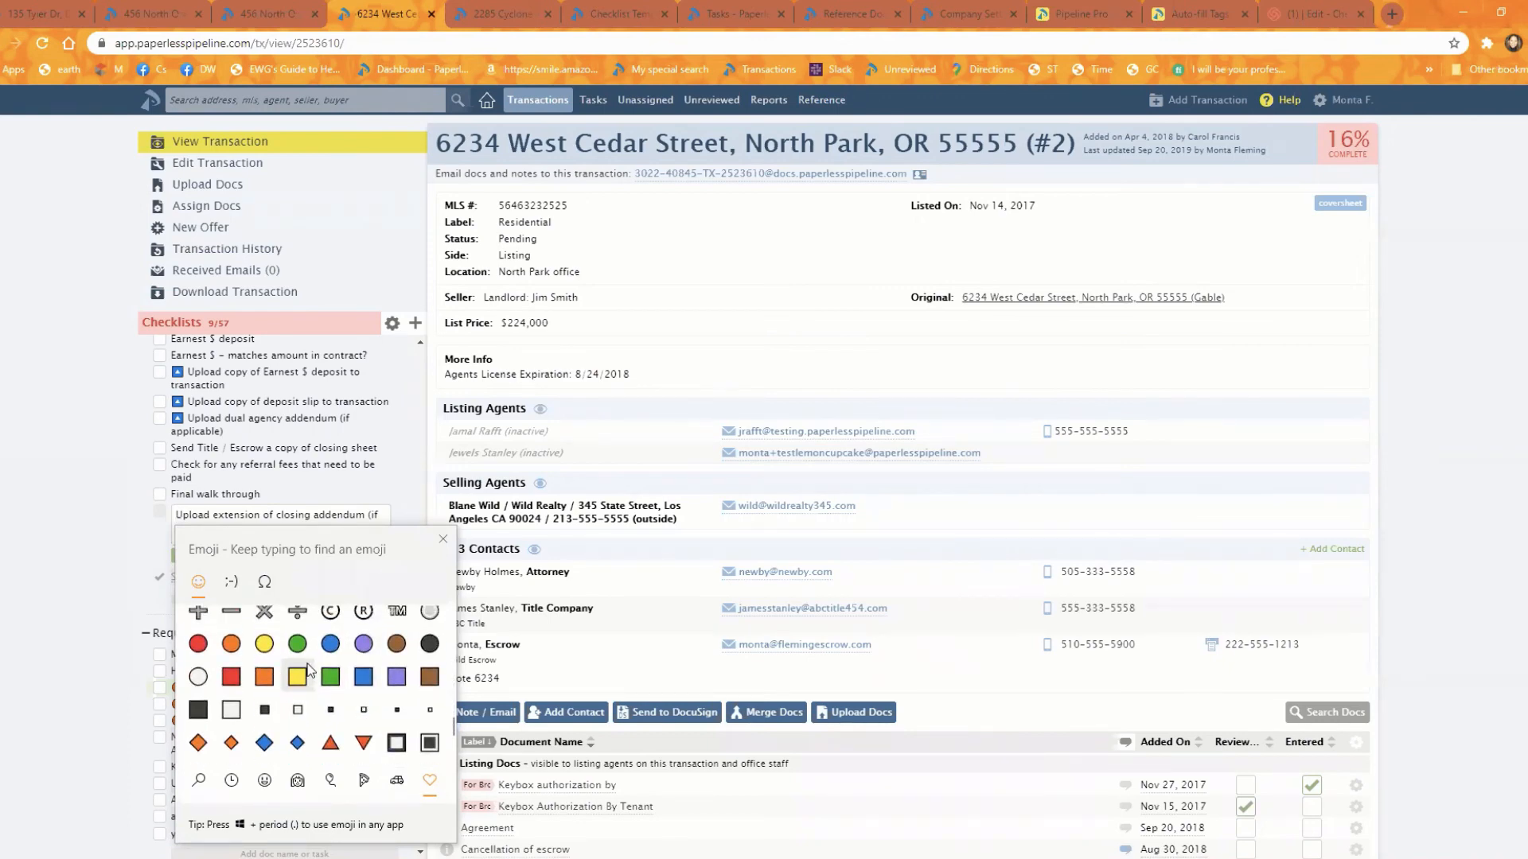
{"action": "scroll", "coordinate": [231, 692], "scroll_direction": "up", "scroll_amount": 1}
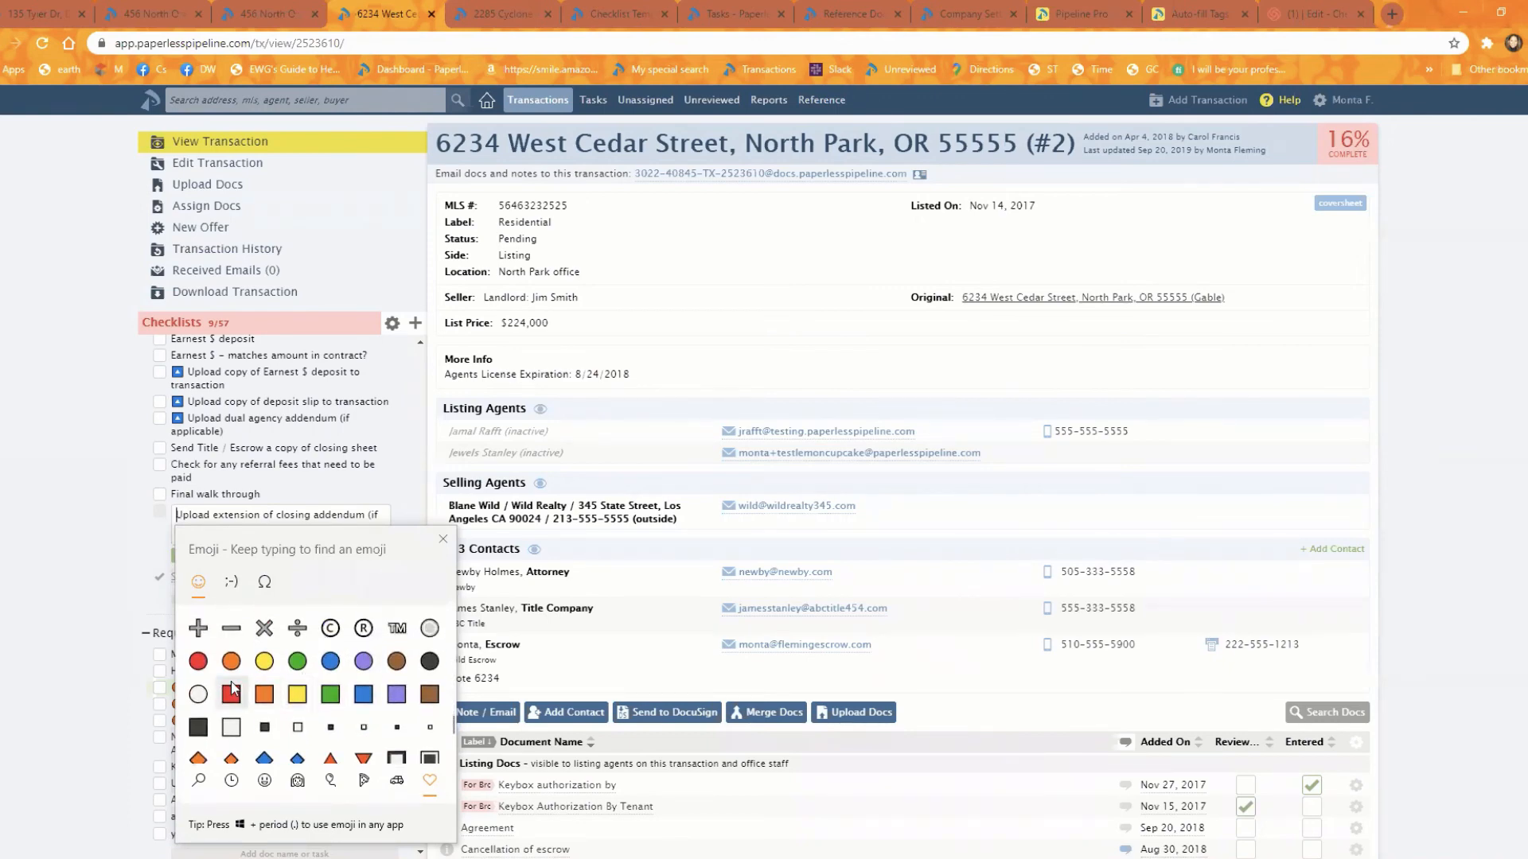
{"action": "left_click", "coordinate": [297, 661]}
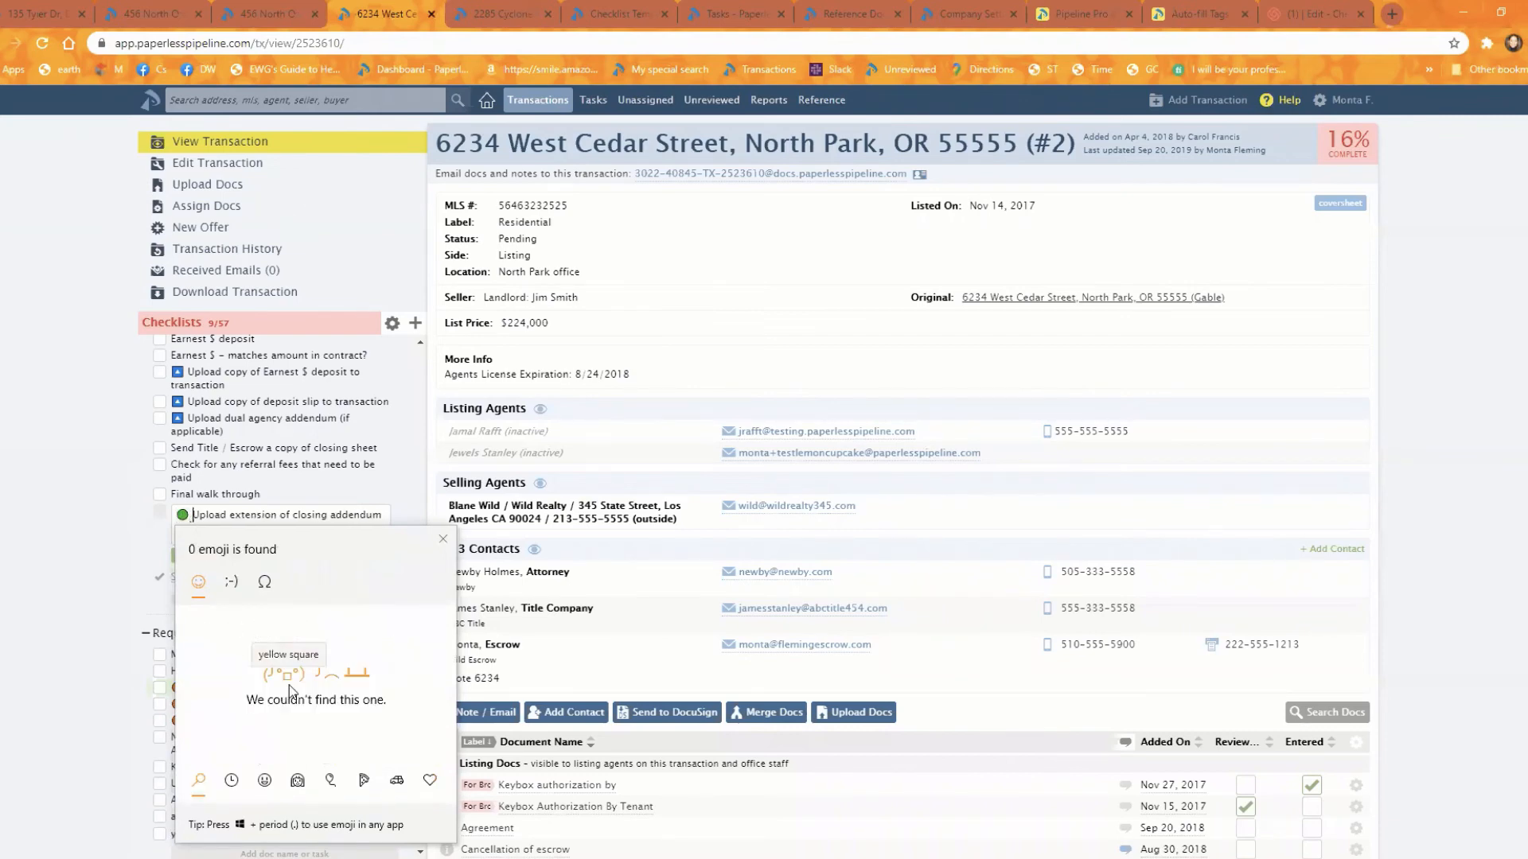
{"action": "left_click", "coordinate": [443, 539]}
{"action": "left_click", "coordinate": [183, 555]}
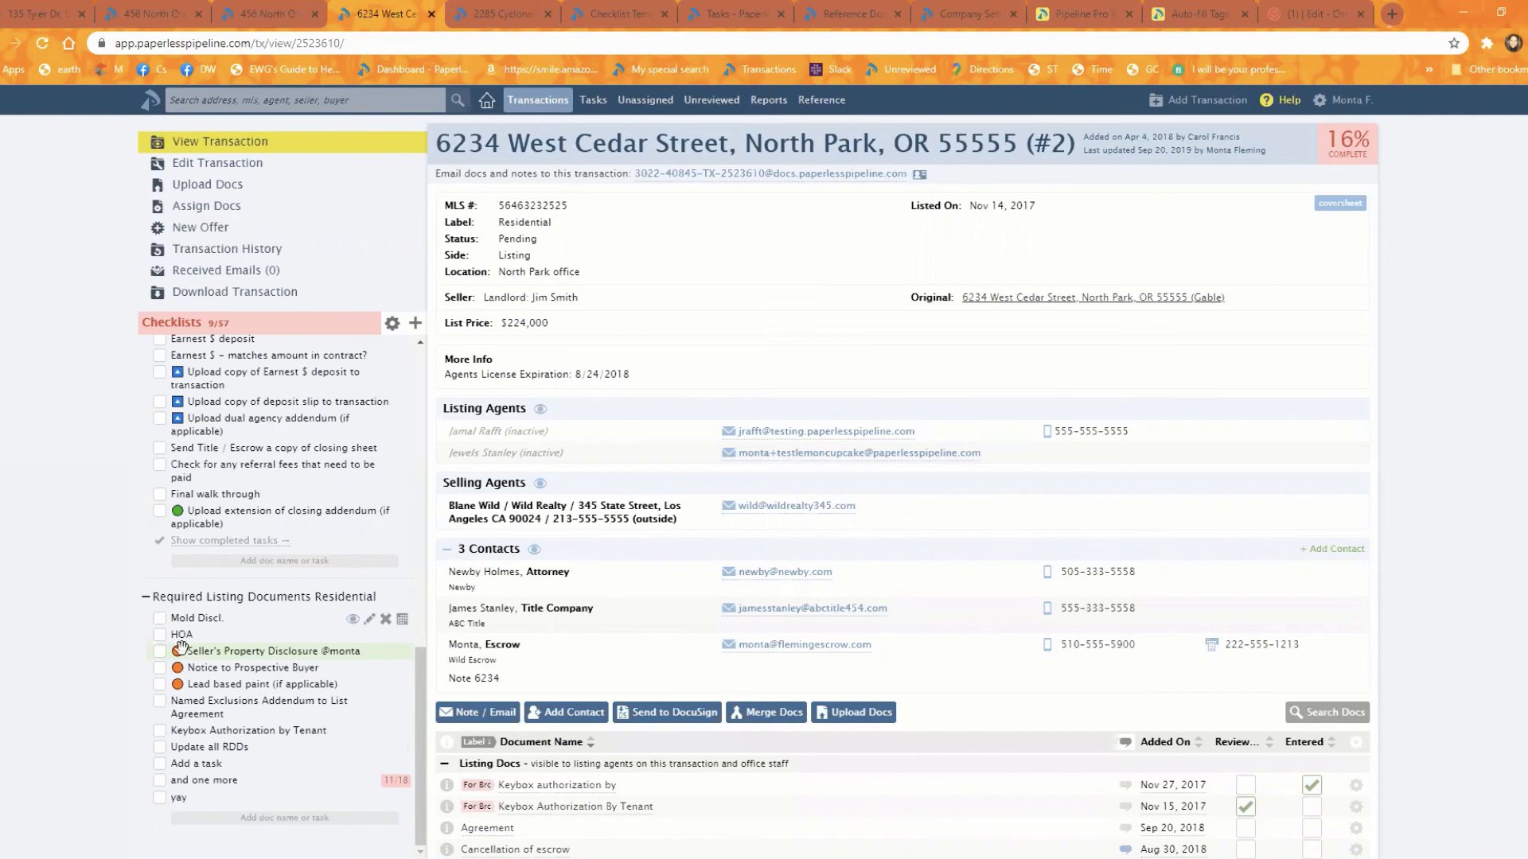
Step: In the transaction's Required Listing Documents Residential checklist, insert several emojis, starting with an envelope, before "Update all RDDs" and save the task
{"action": "scroll", "coordinate": [265, 424], "scroll_direction": "down", "scroll_amount": 8}
{"action": "scroll", "coordinate": [254, 429], "scroll_direction": "up", "scroll_amount": 5}
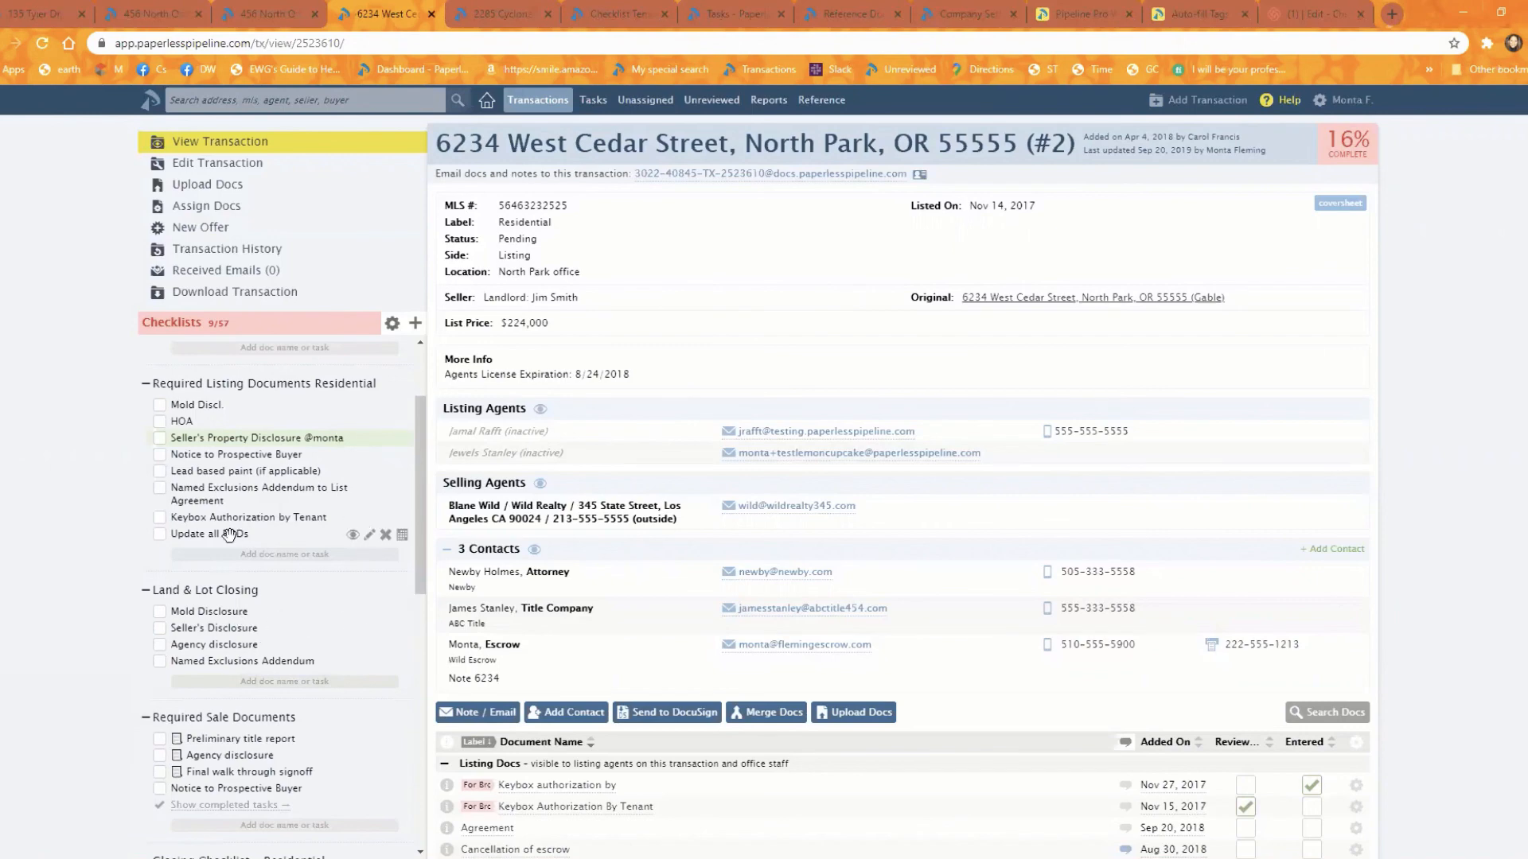
{"action": "left_click", "coordinate": [375, 535]}
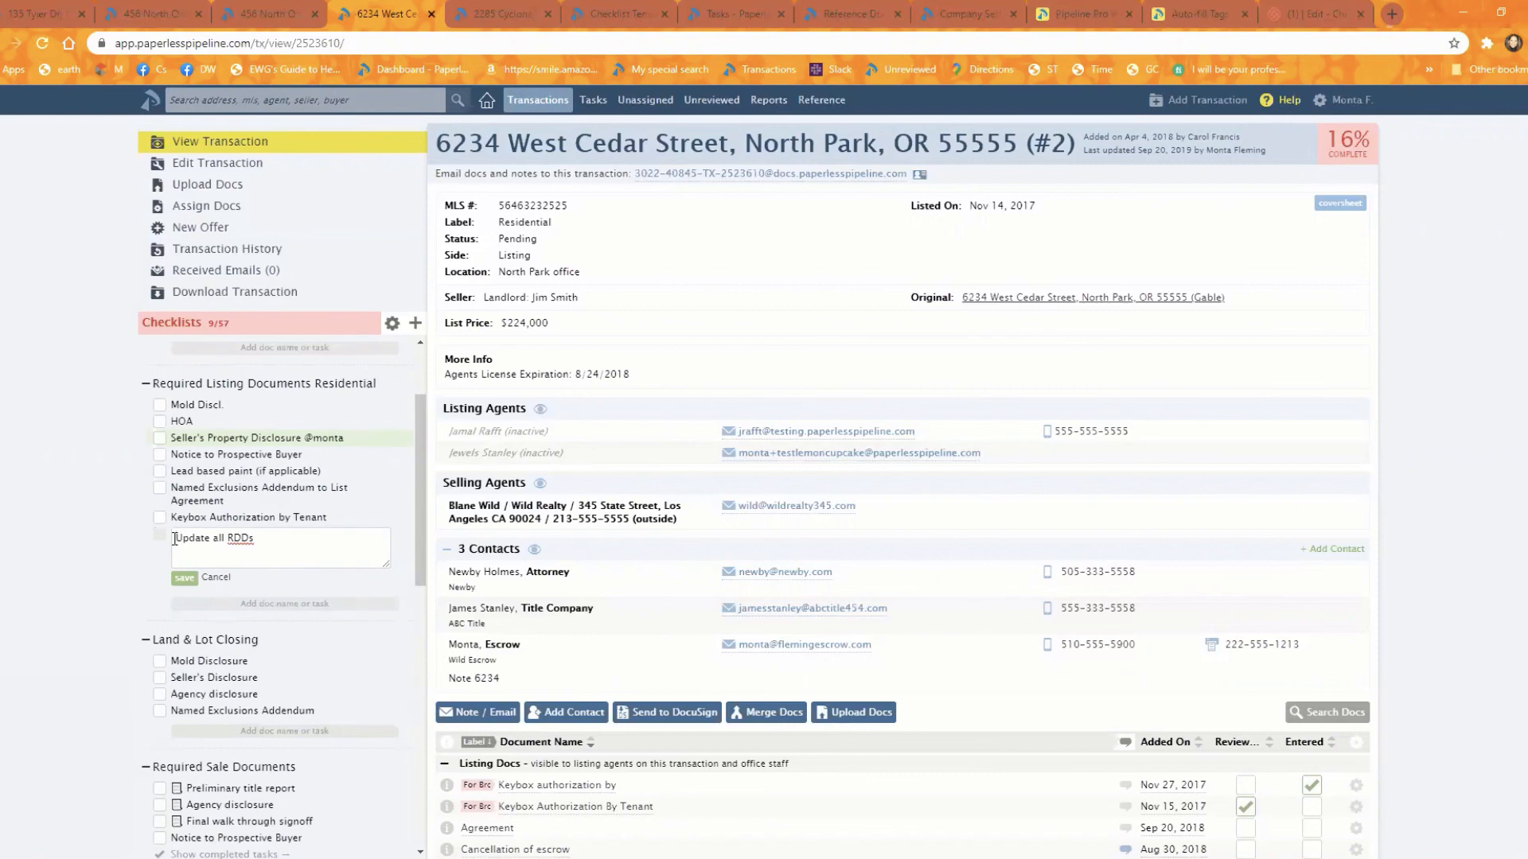
{"action": "key", "text": "super+period"}
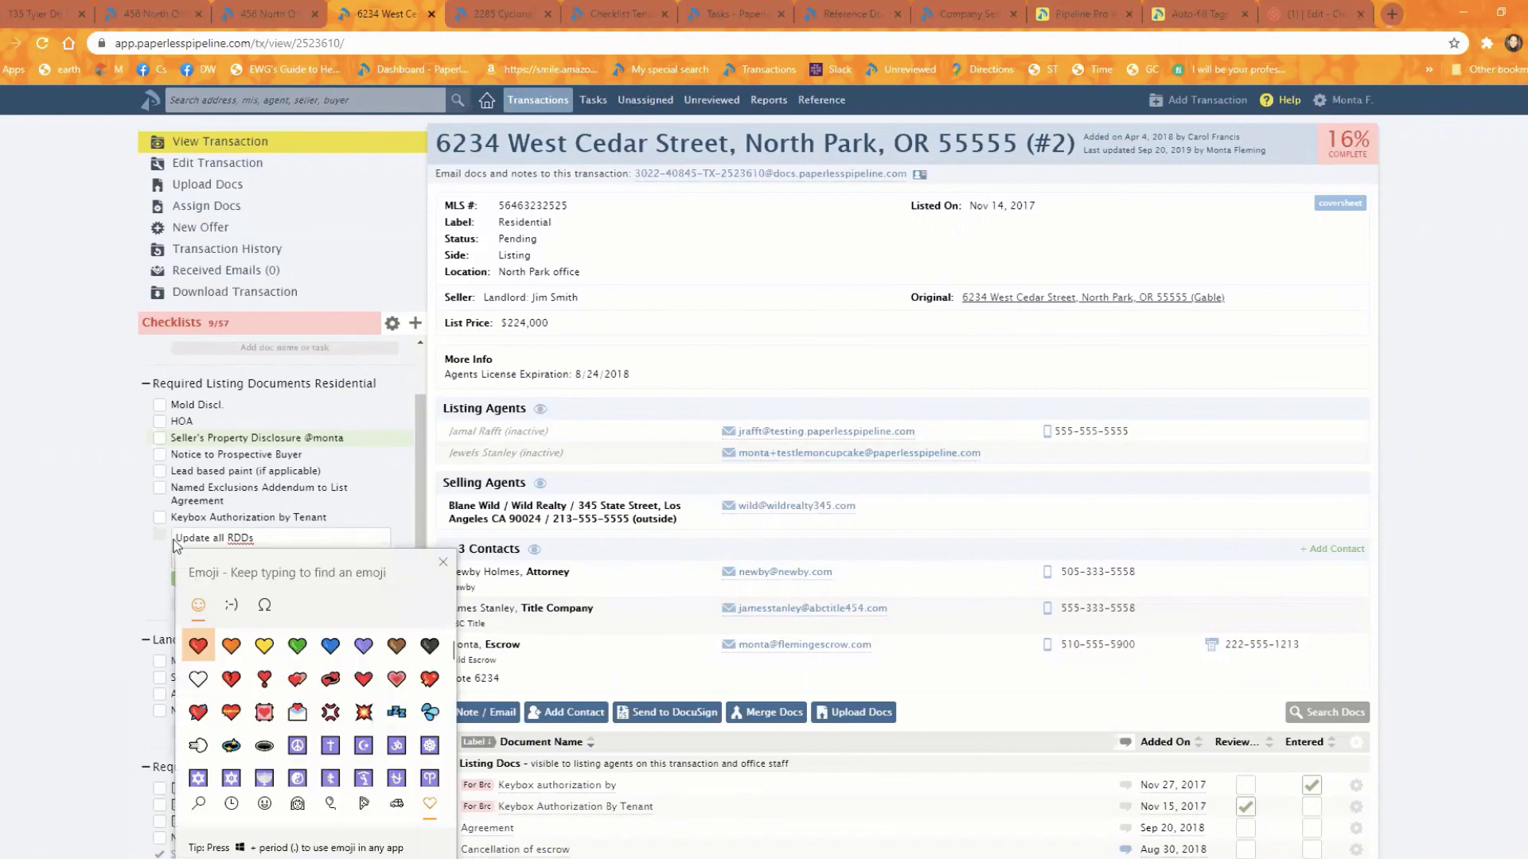
{"action": "left_click", "coordinate": [297, 711]}
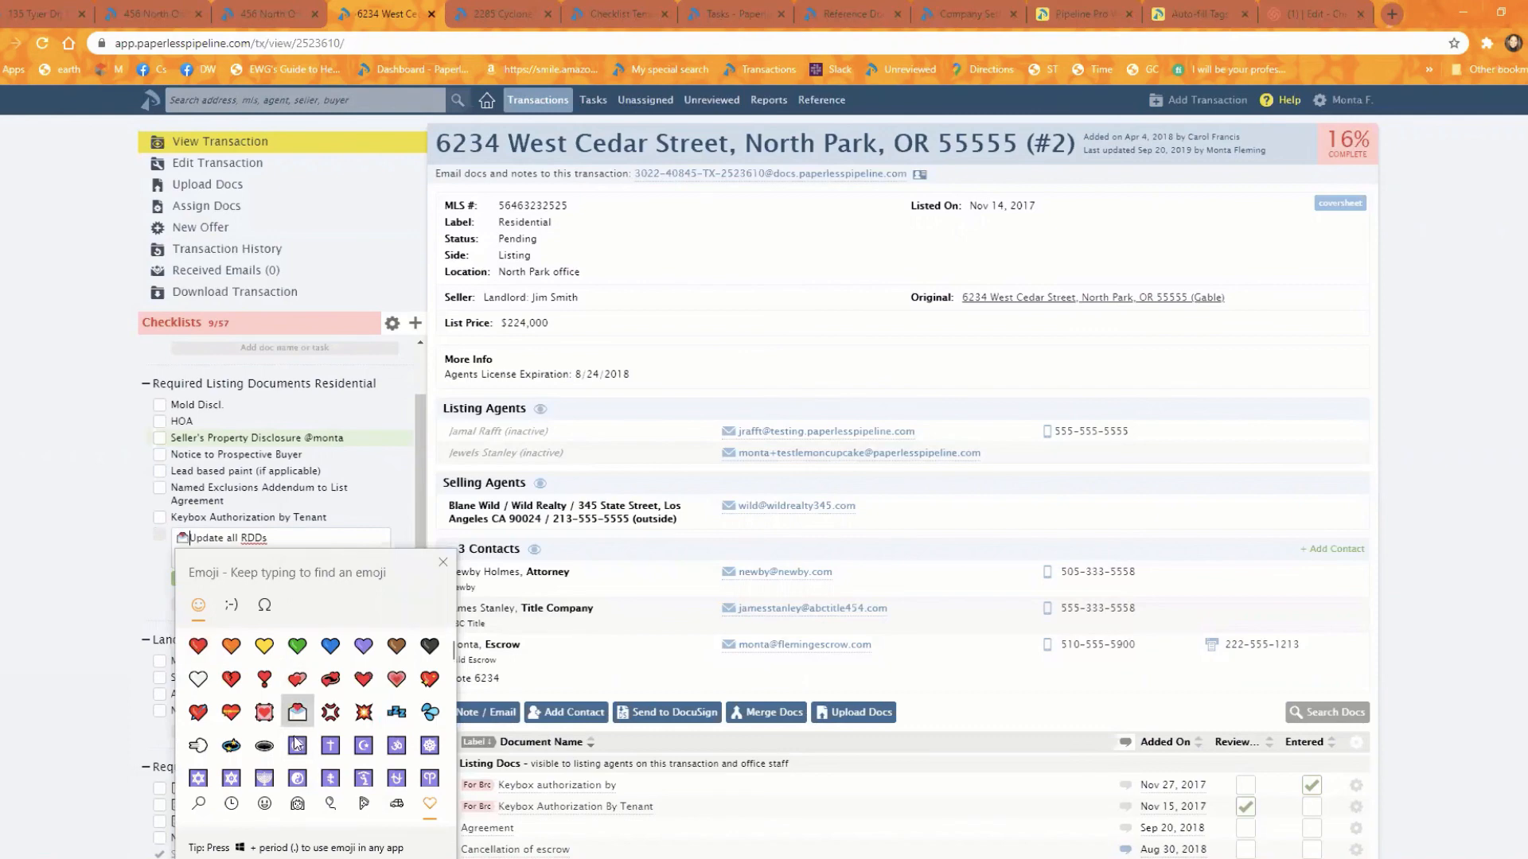
{"action": "left_click", "coordinate": [297, 744]}
{"action": "left_click", "coordinate": [362, 772]}
{"action": "left_click", "coordinate": [363, 742]}
{"action": "left_click", "coordinate": [330, 673]}
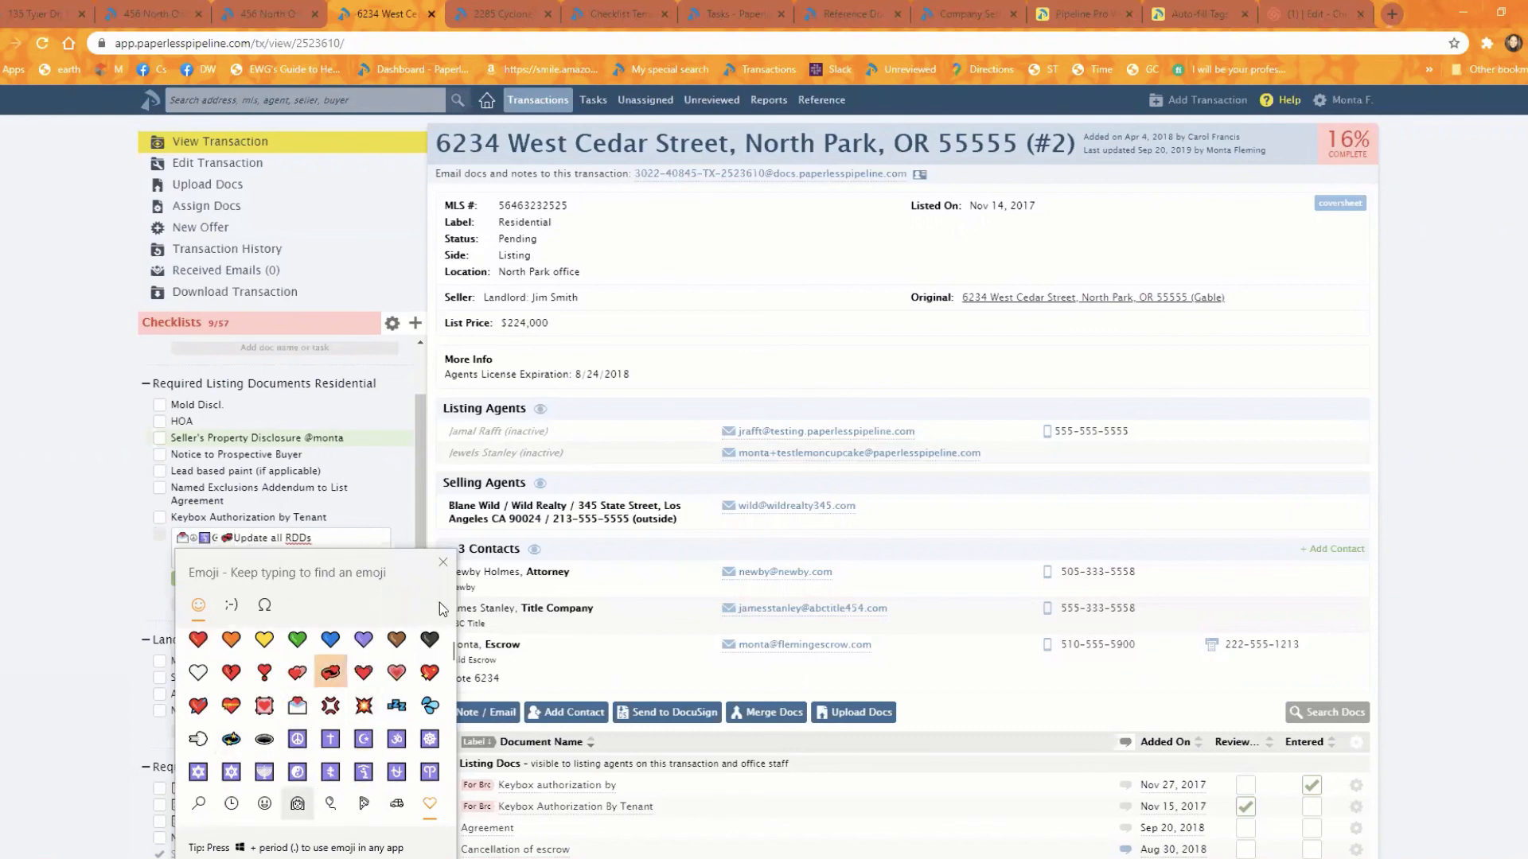
{"action": "left_click", "coordinate": [442, 565]}
{"action": "left_click", "coordinate": [178, 579]}
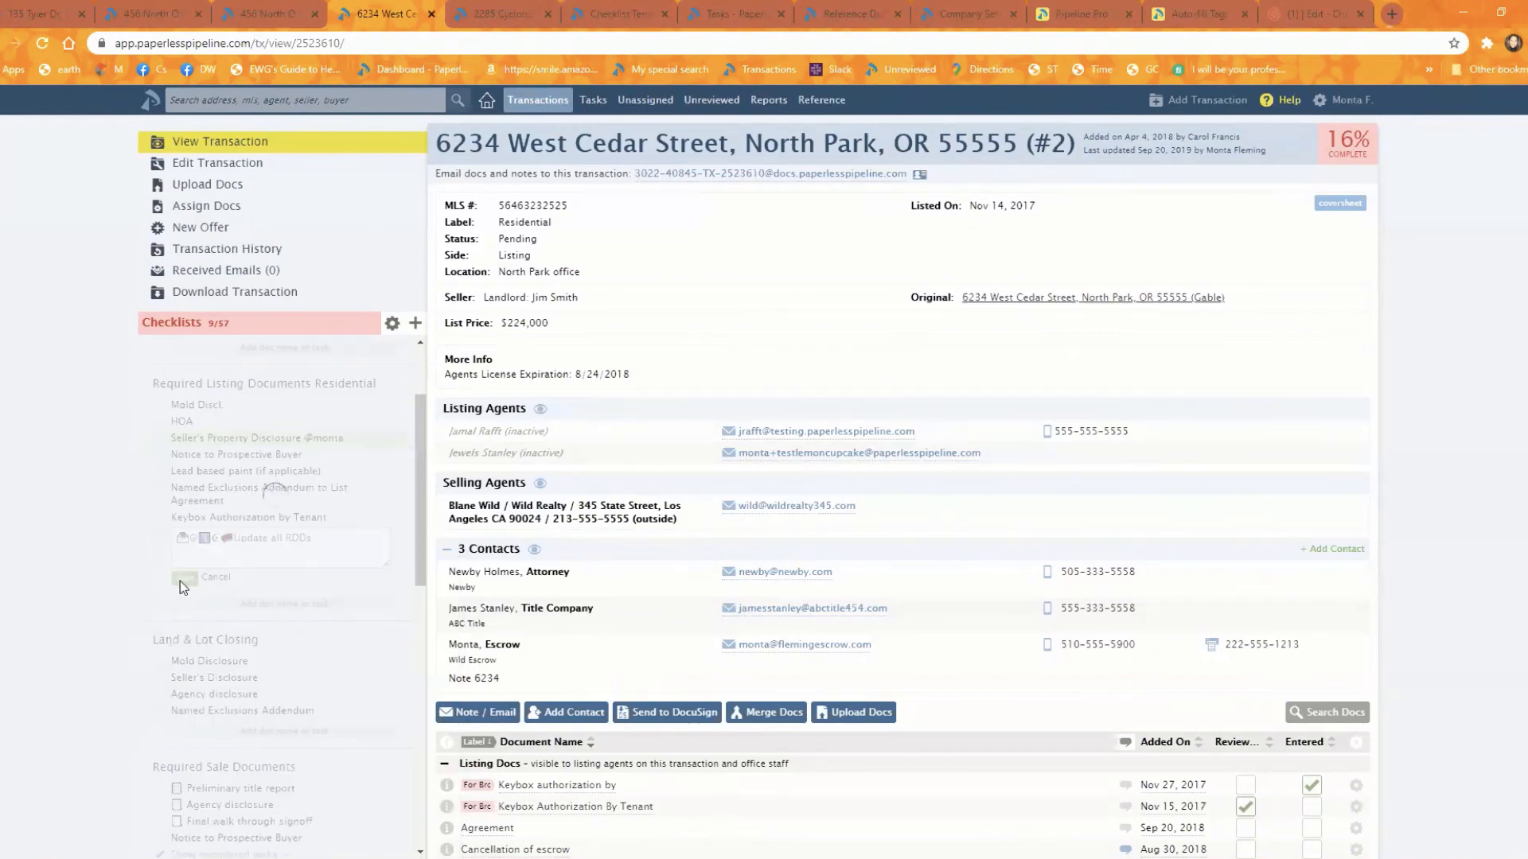